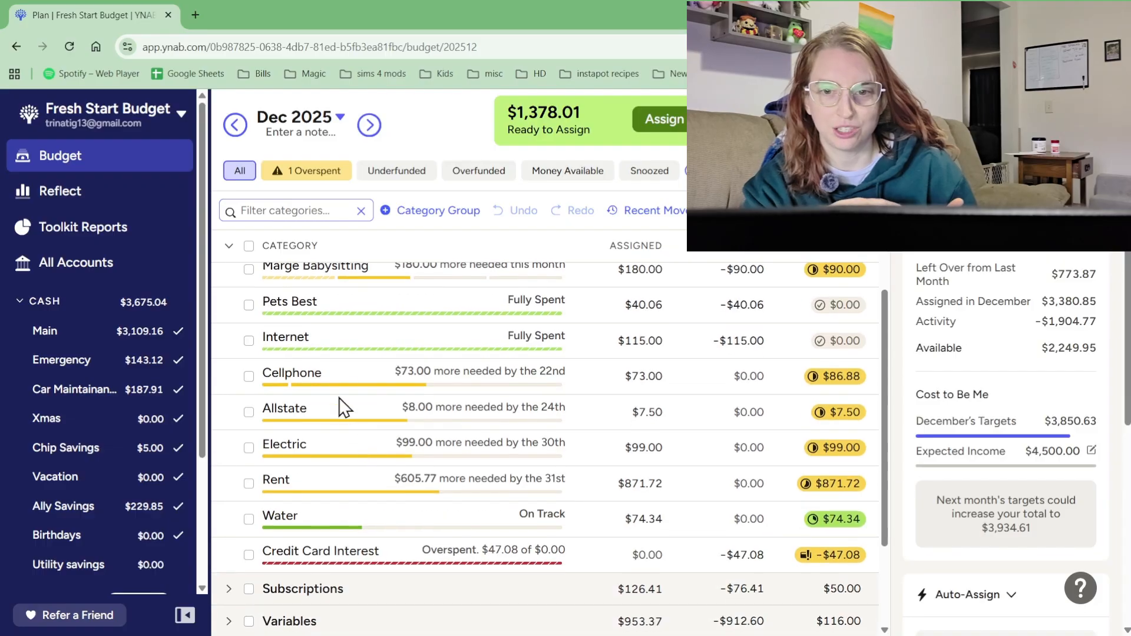
Assign the remaining $73.00 to the Cellphone category to meet its monthly target
click(344, 374)
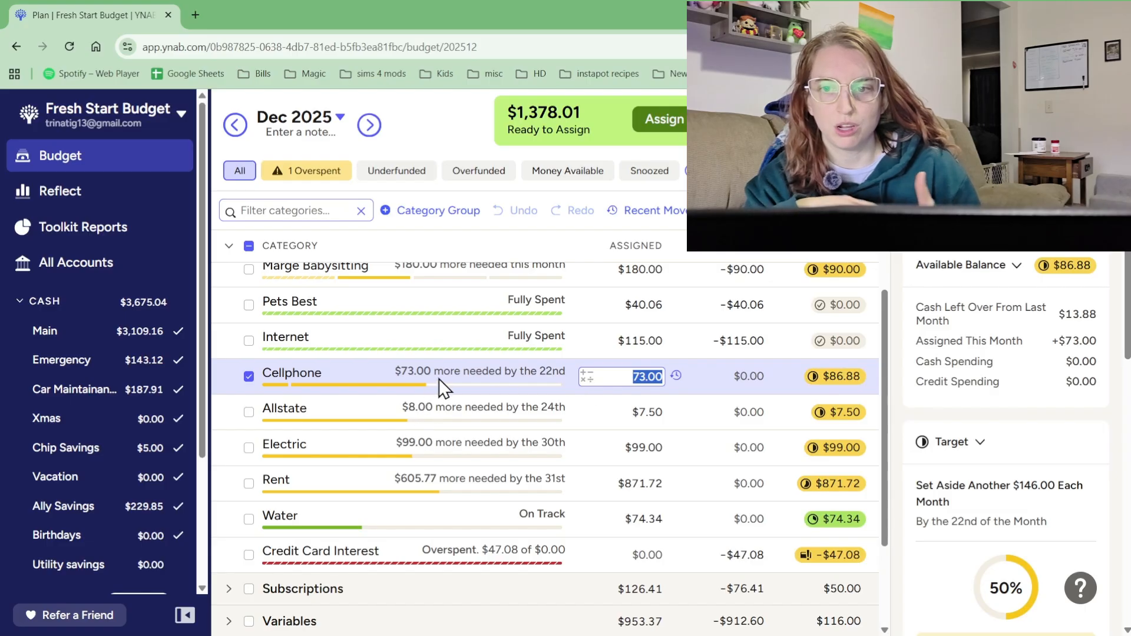
scroll(933, 439, down, 3)
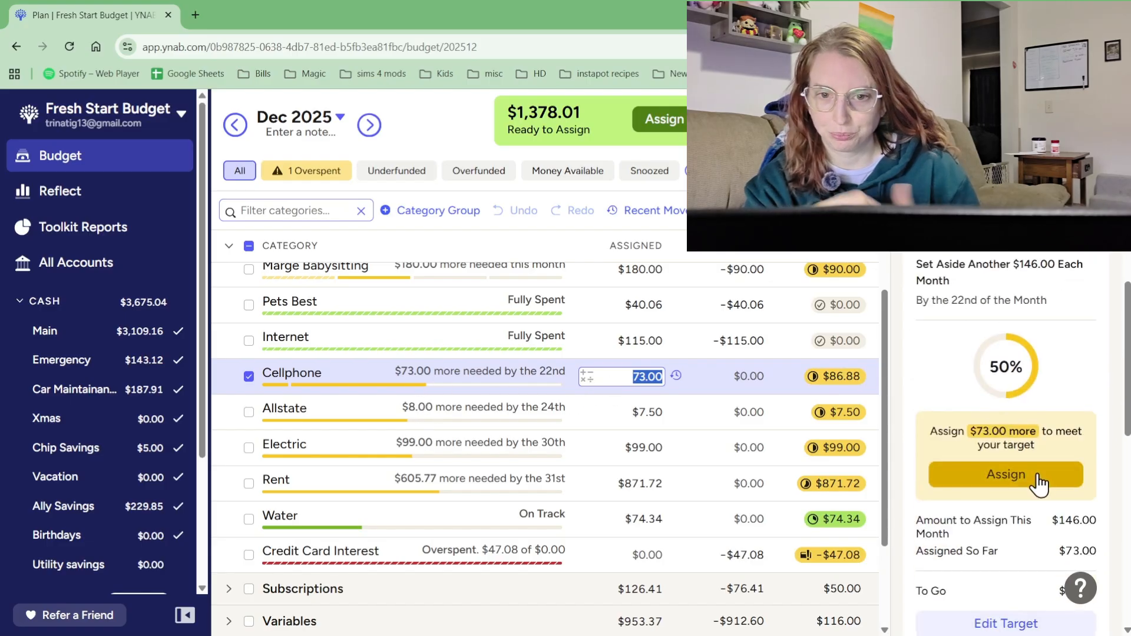
click(938, 469)
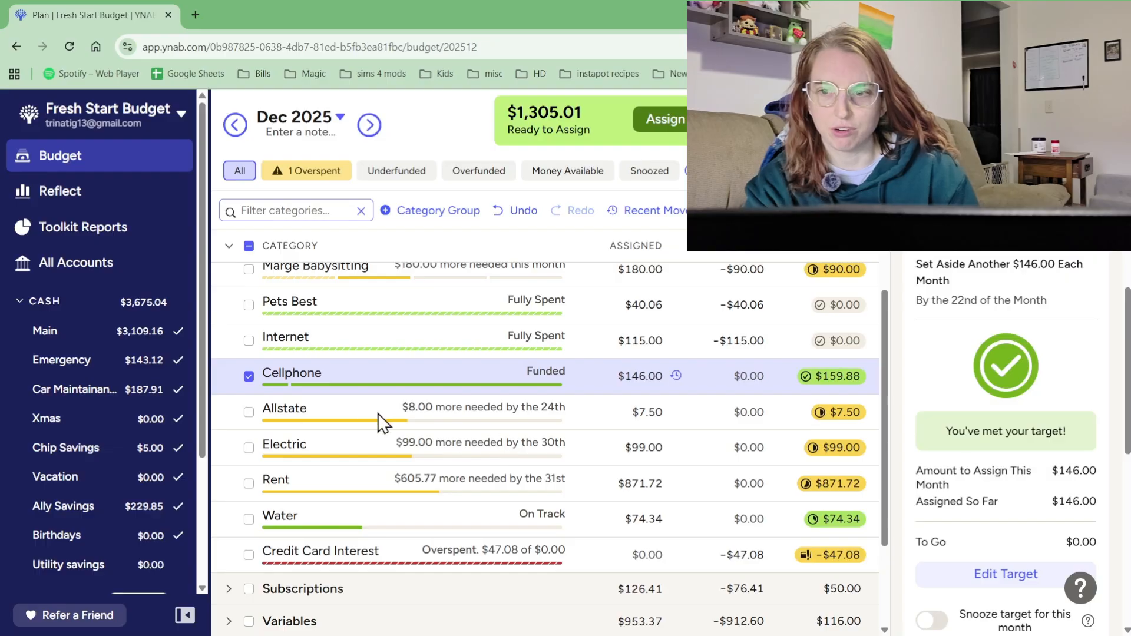
Fund the Allstate and Electric categories up to their targets by assigning $8.00 and $99.00 more
click(343, 410)
click(1003, 475)
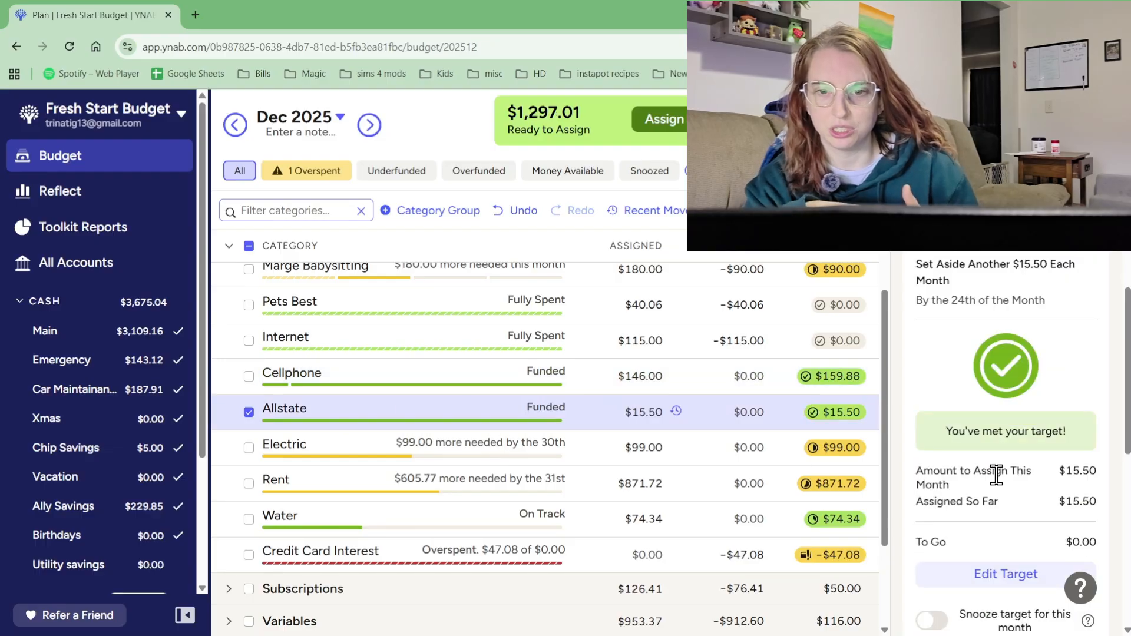
click(350, 448)
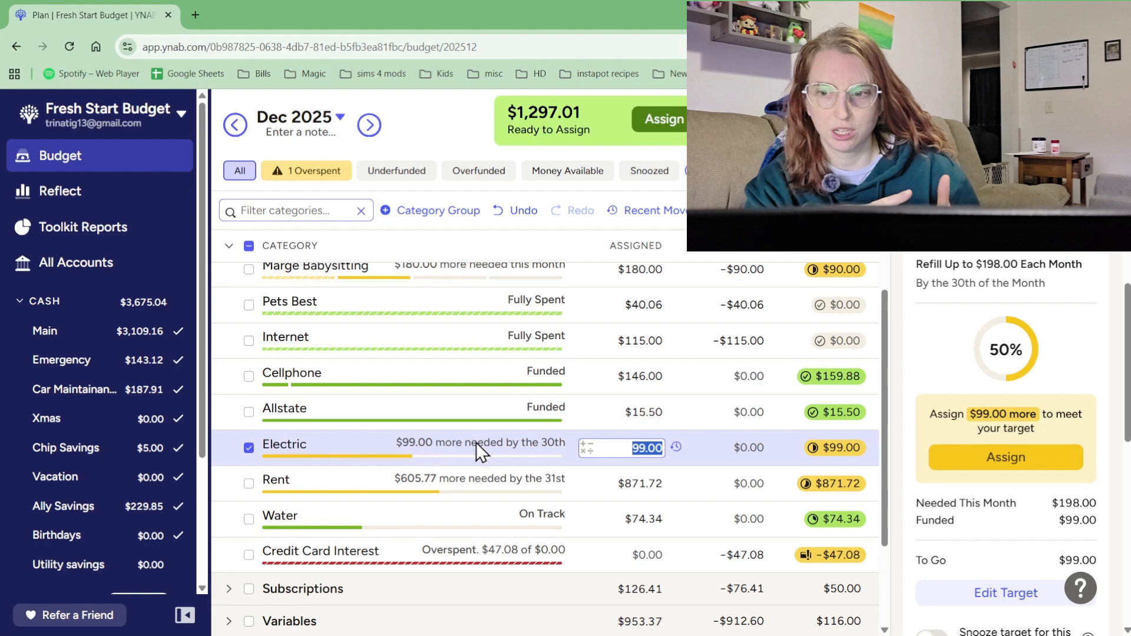
click(938, 469)
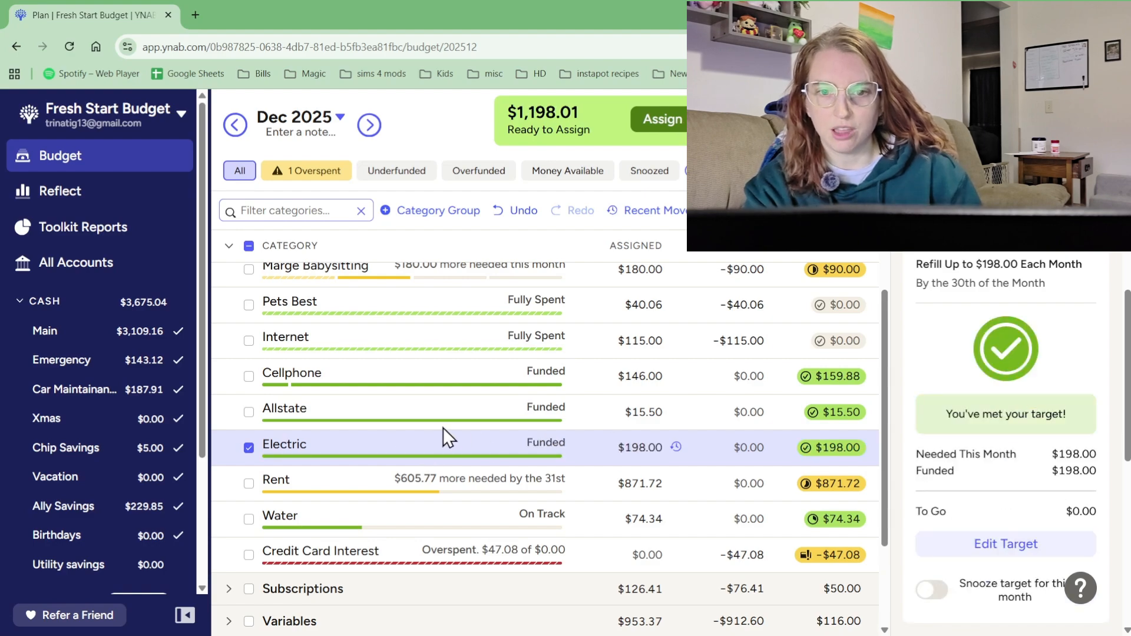
Add $369 to the amount assigned to the Rent category
click(371, 479)
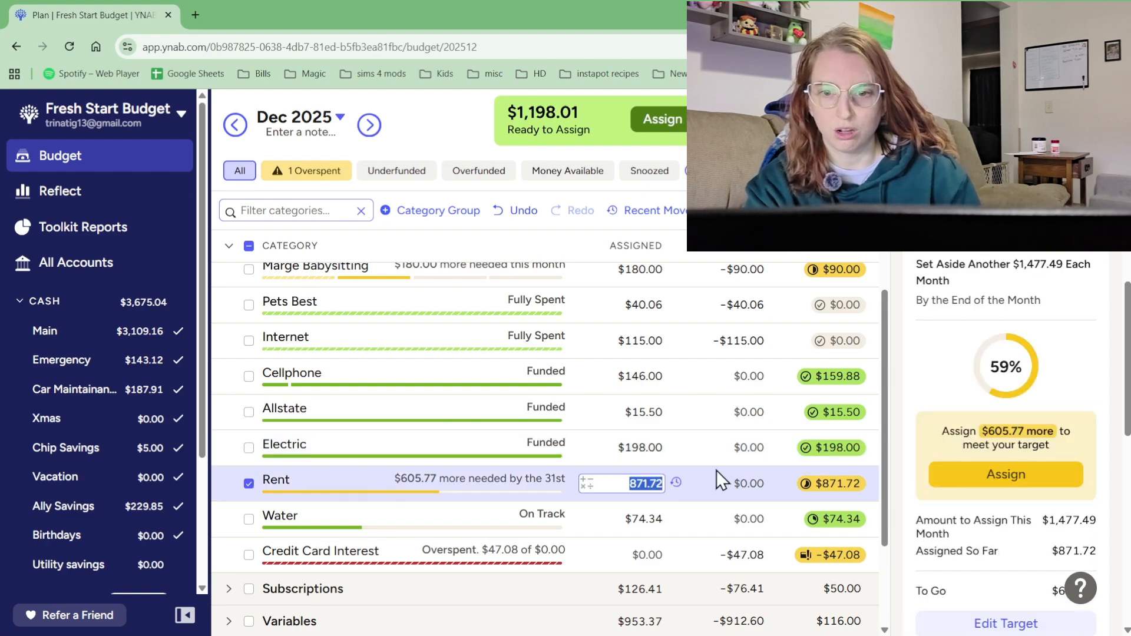
click(587, 484)
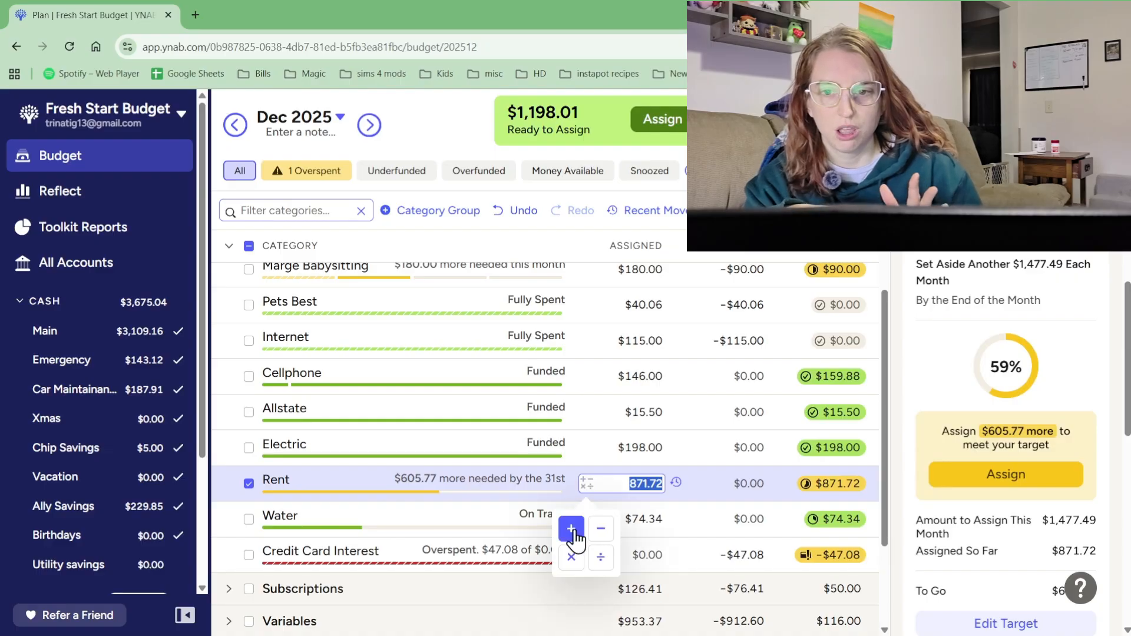
click(572, 529)
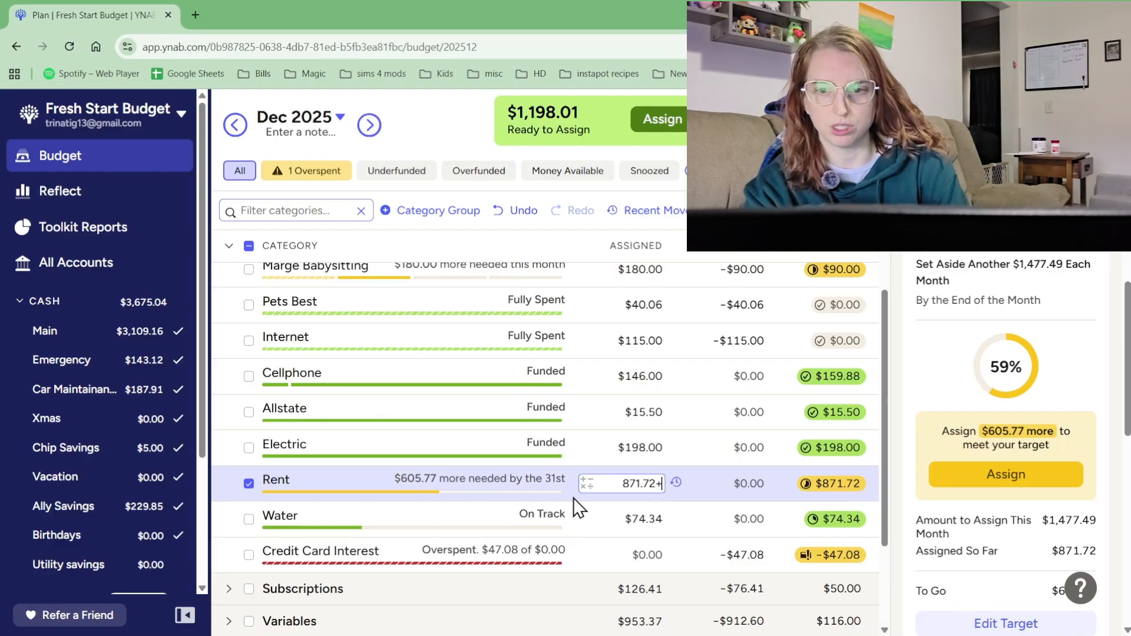
text(369)
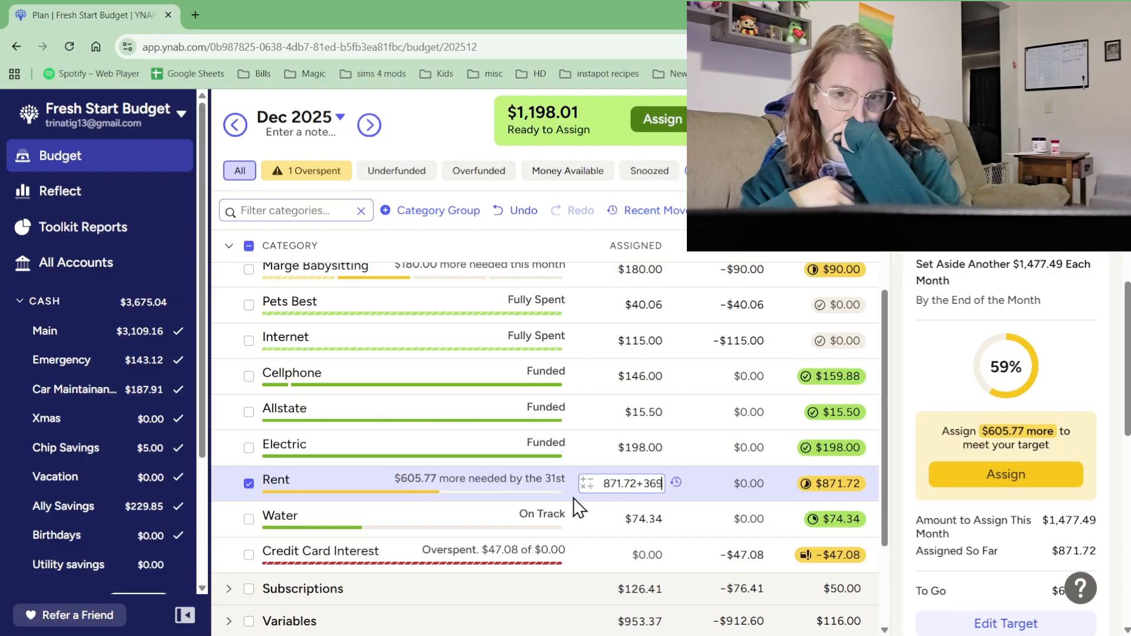
key(Return)
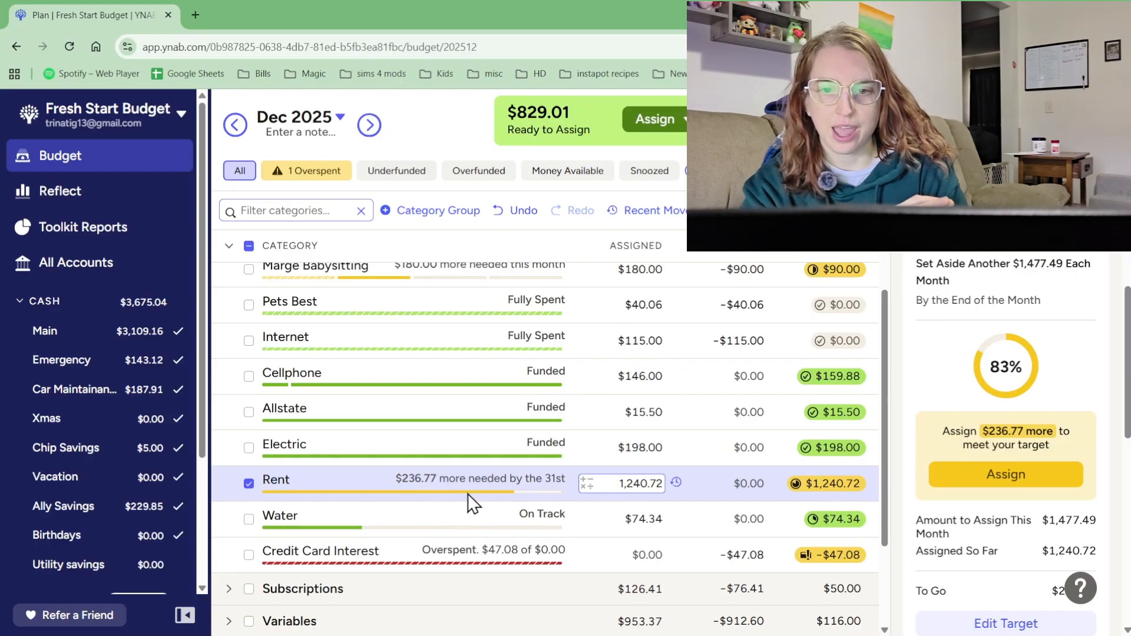
Collapse the Bills category group and expand the Subscriptions group
scroll(412, 498, down, 3)
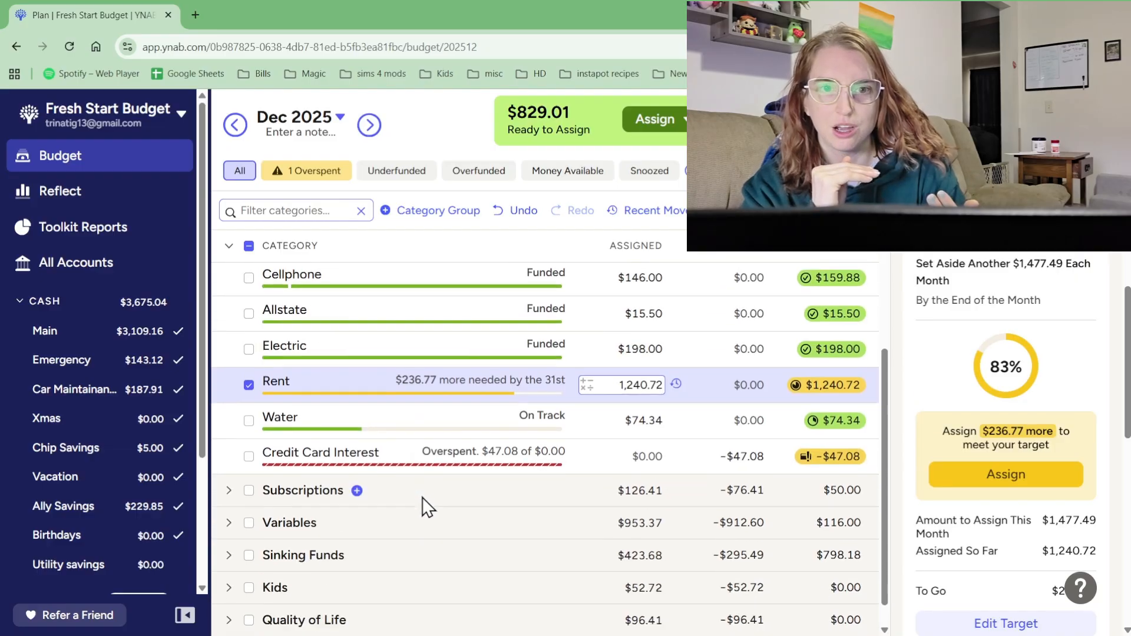
scroll(387, 488, up, 5)
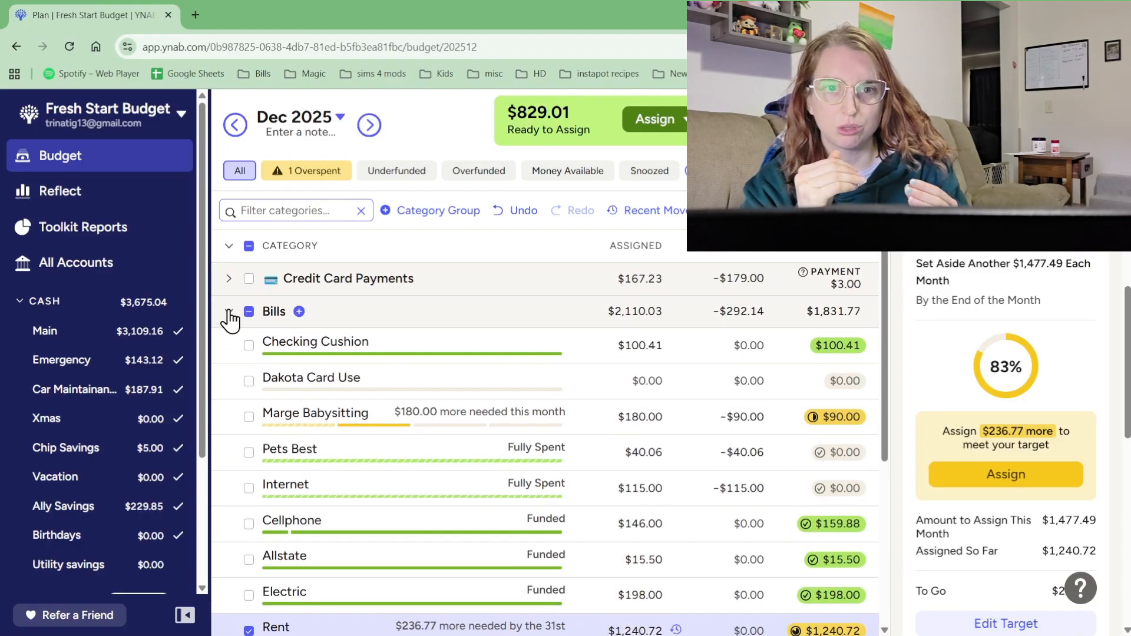
click(230, 319)
click(229, 345)
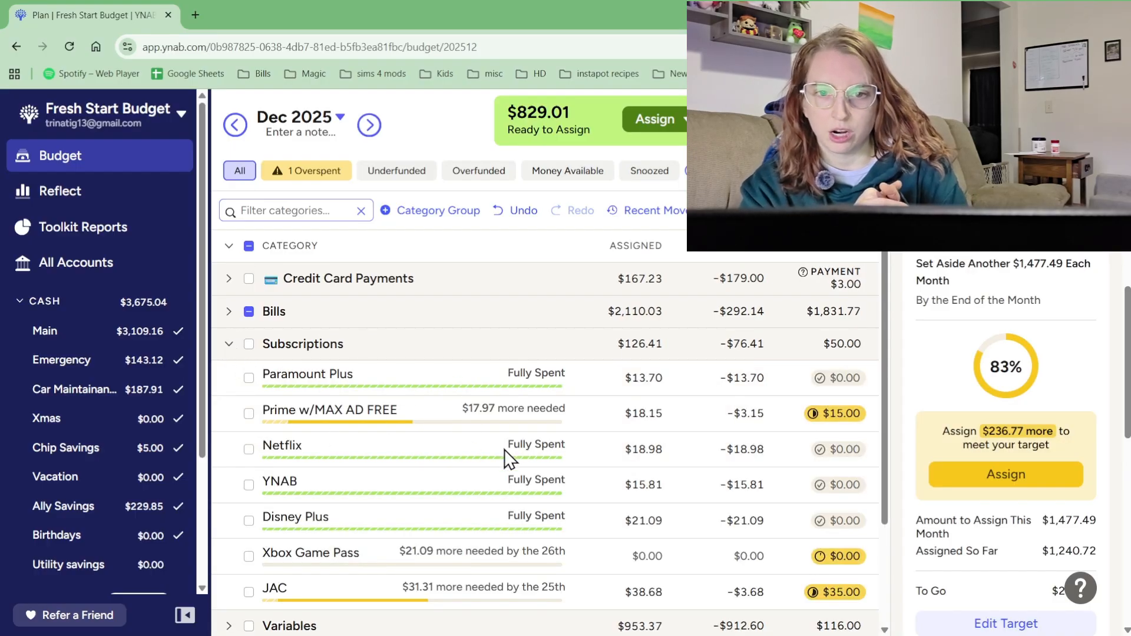
Fund the Xbox Game Pass and JAC subscriptions up to their targets by assigning $21.09 and $31.31
scroll(504, 450, down, 2)
click(388, 418)
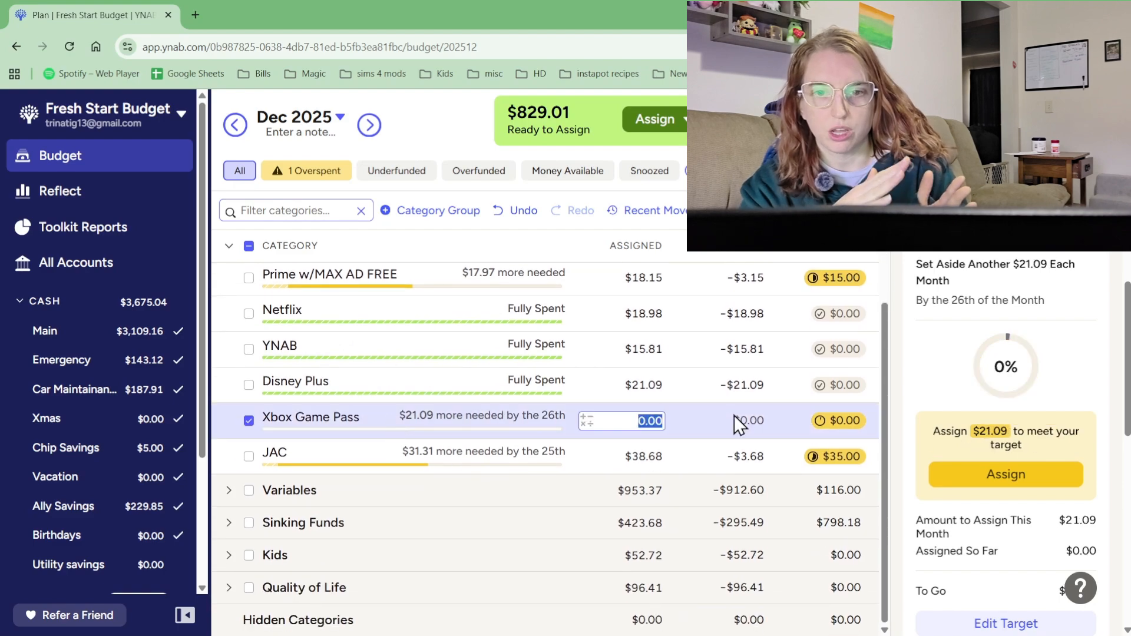
click(1051, 486)
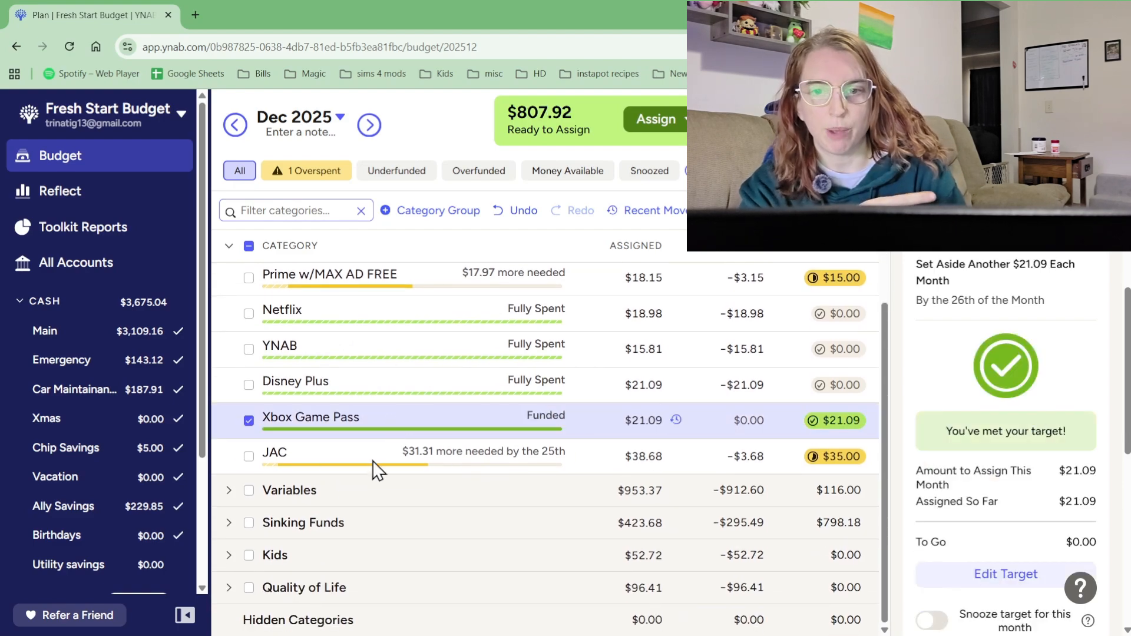
click(325, 461)
click(1011, 477)
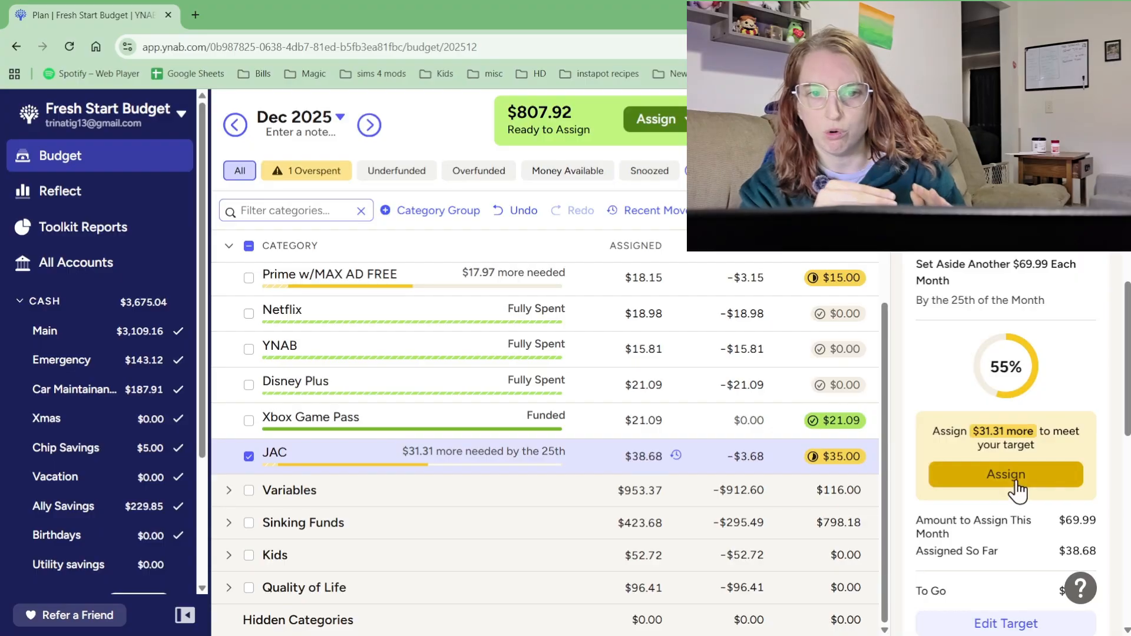
Collapse the Subscriptions category group and expand the Variables group
scroll(259, 448, up, 3)
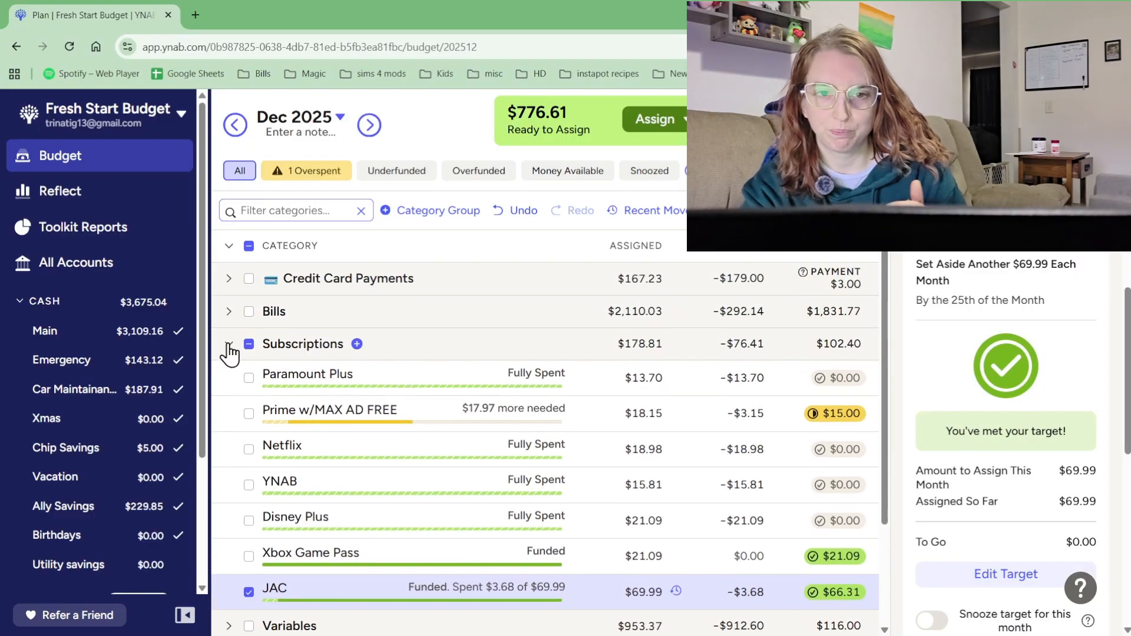
click(229, 345)
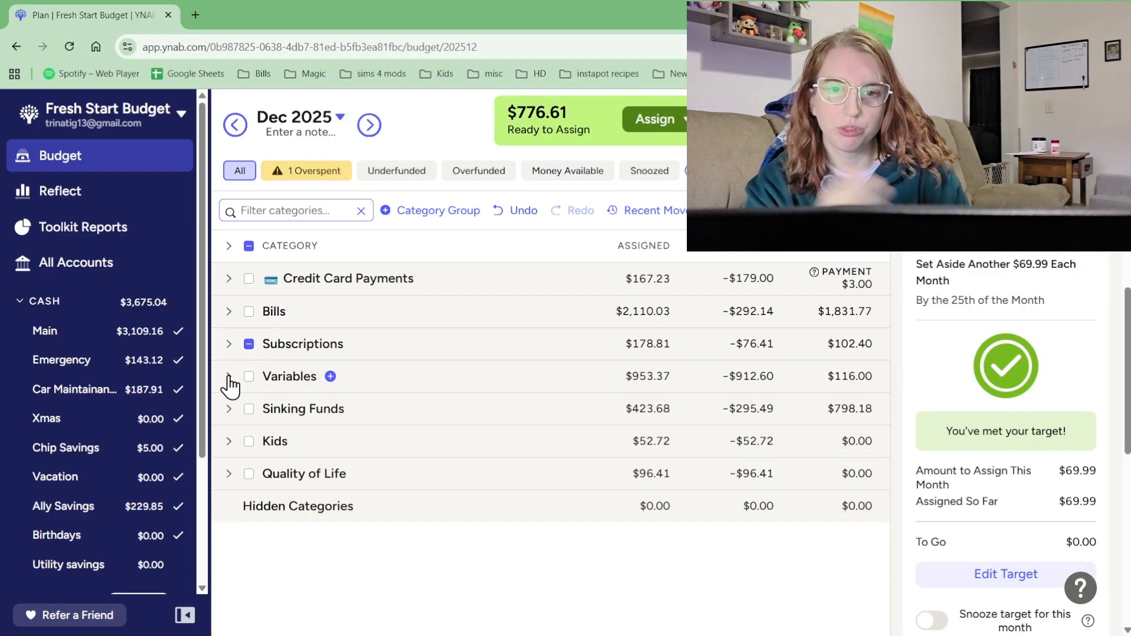
click(230, 377)
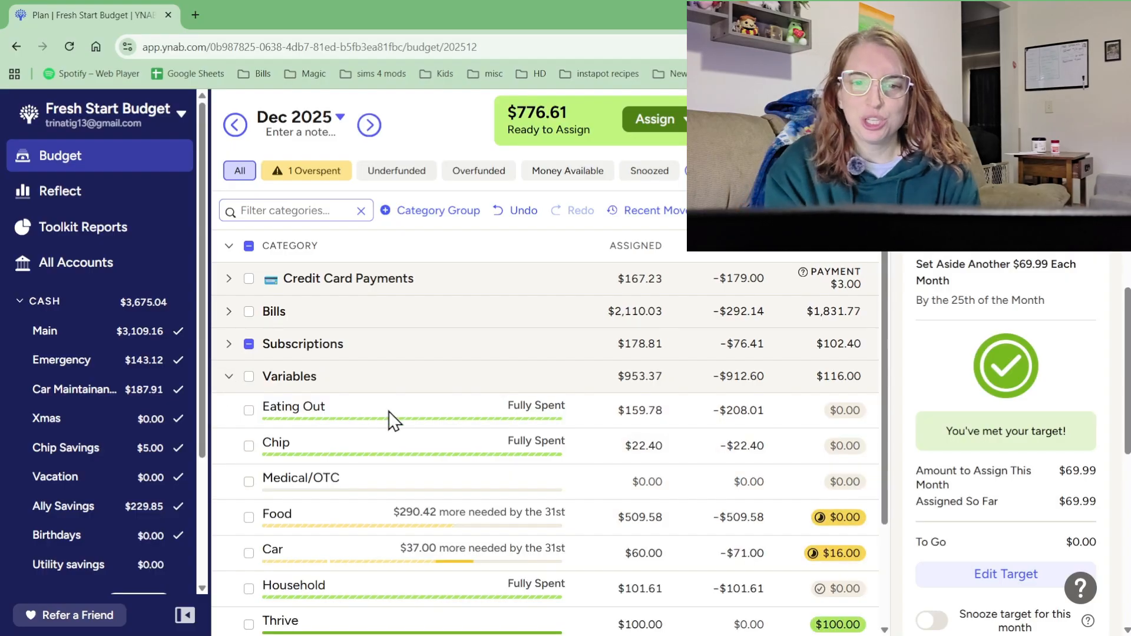
Add $210 to the amount assigned to the Food category in Variables
scroll(437, 442, down, 1)
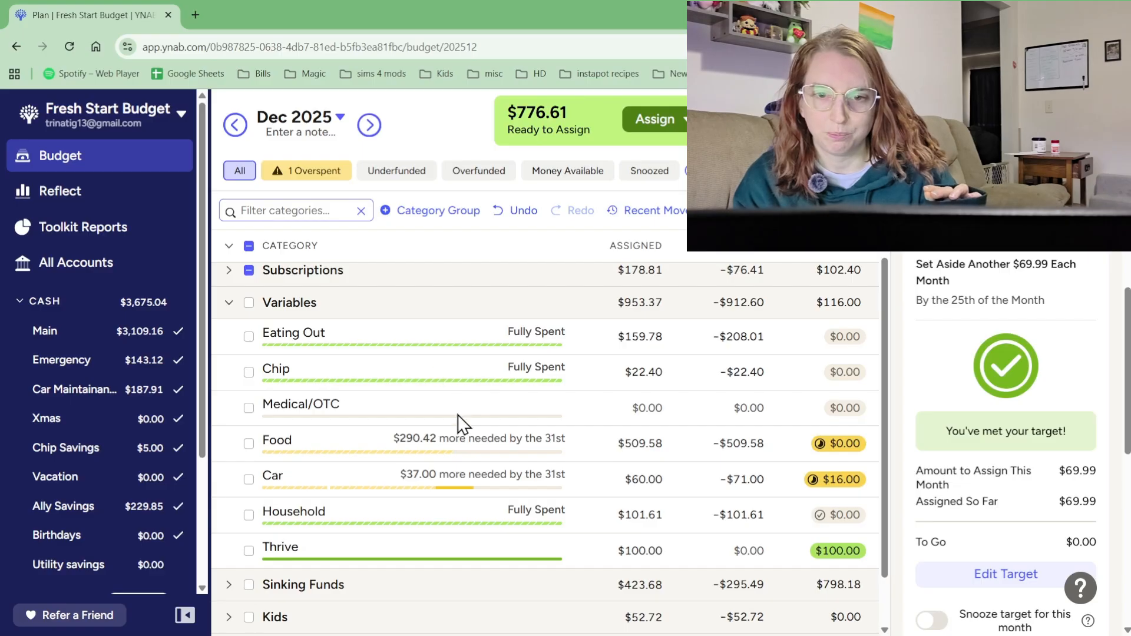
click(339, 443)
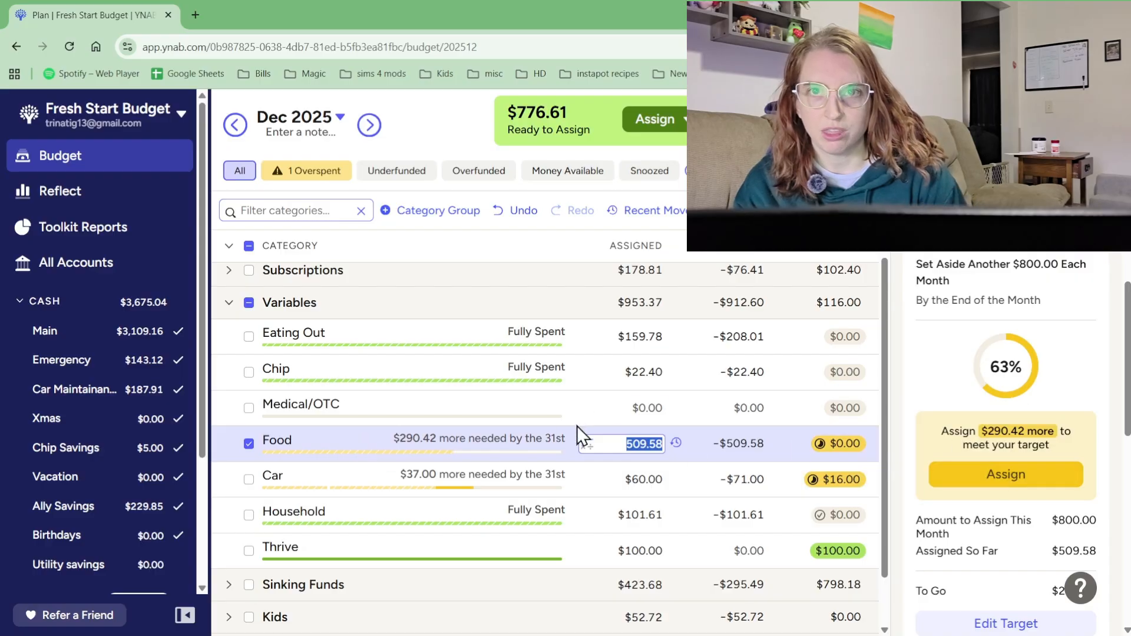
text(+)
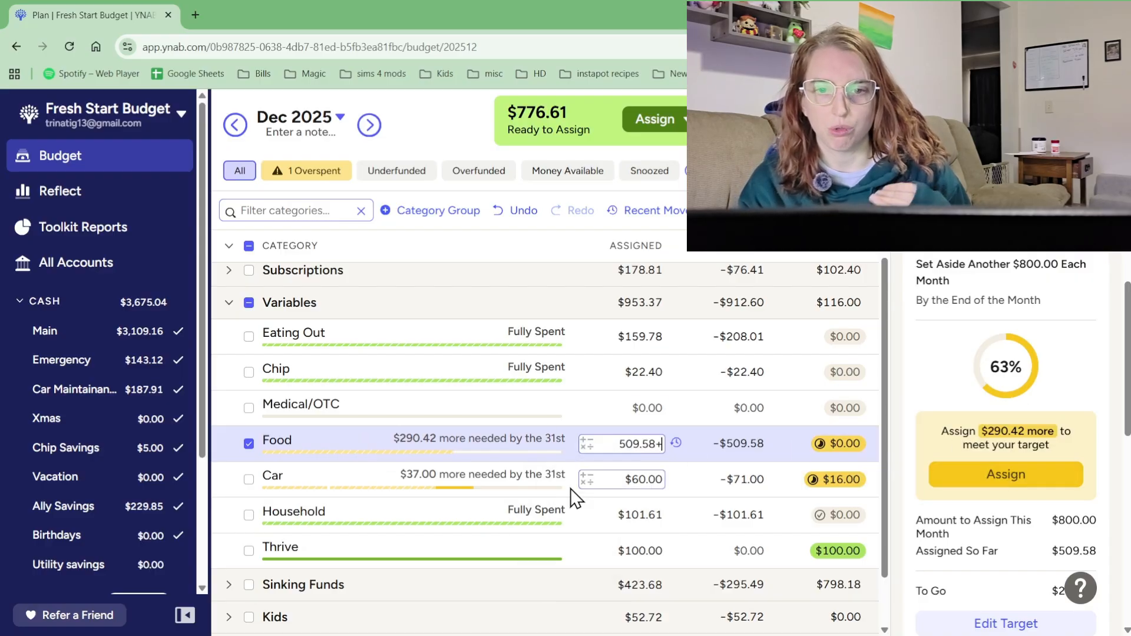
text(2)
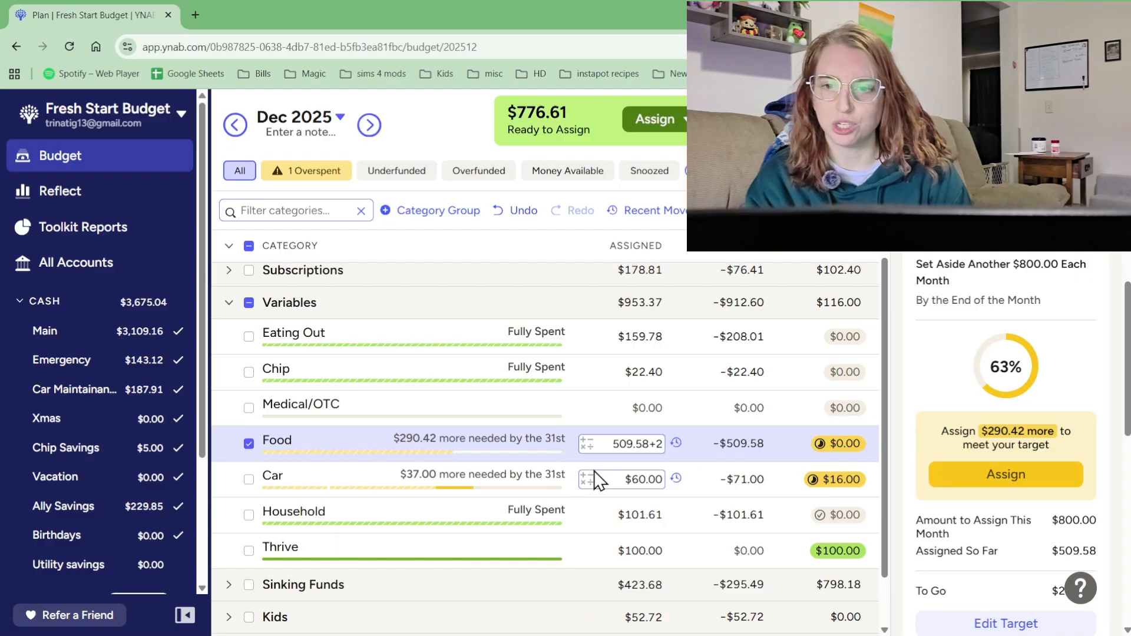
text(10)
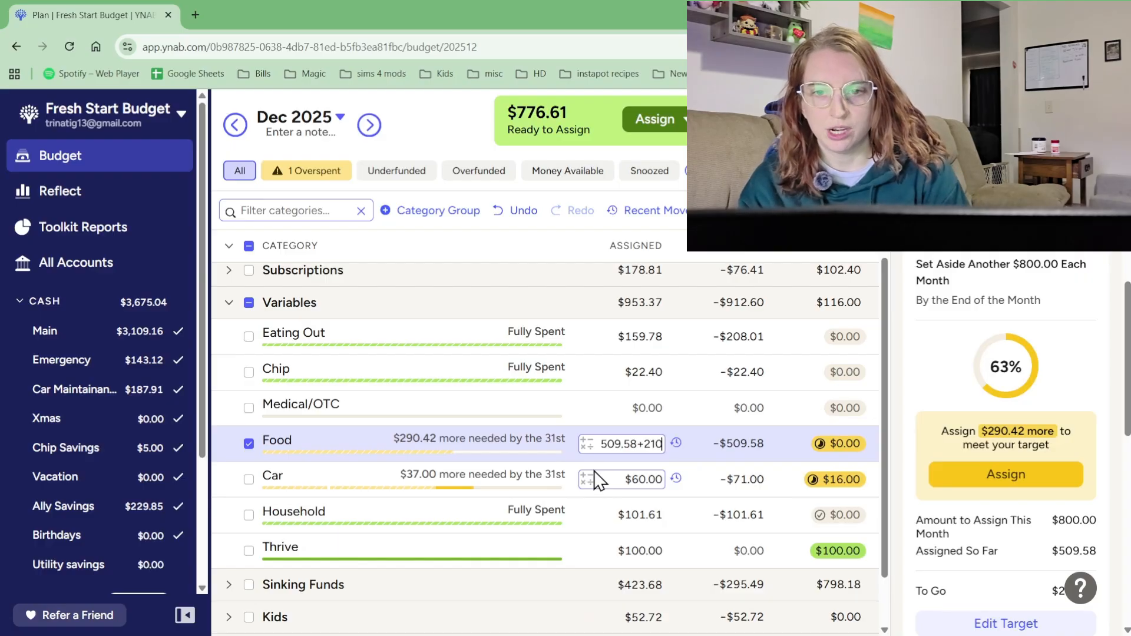
key(Return)
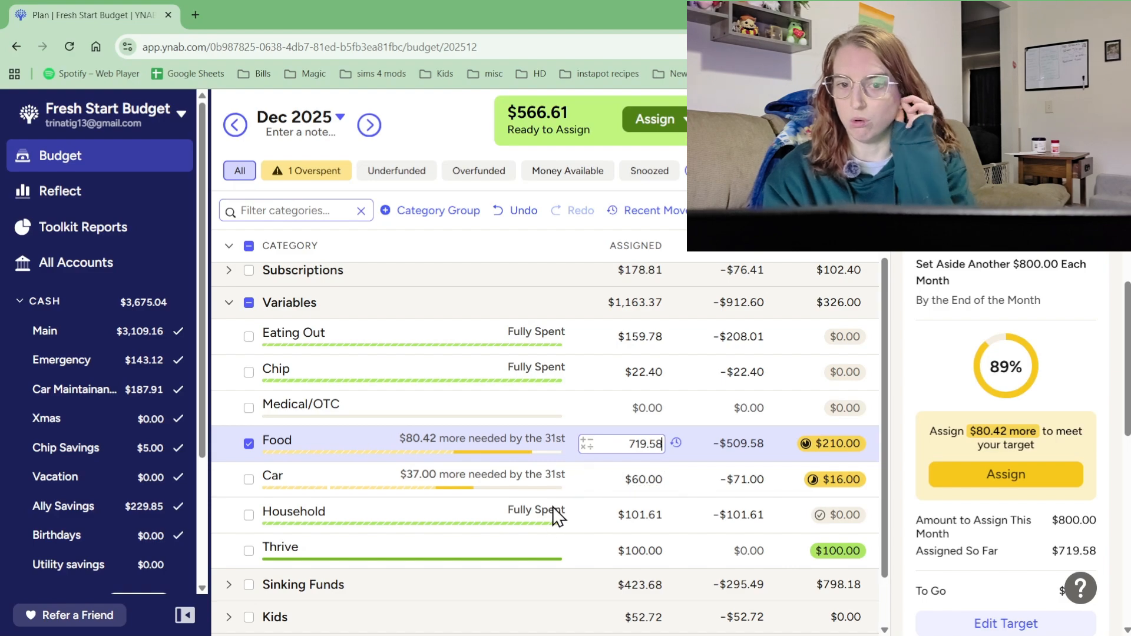
Add $40 to the amount assigned to the Car category in Variables
click(369, 469)
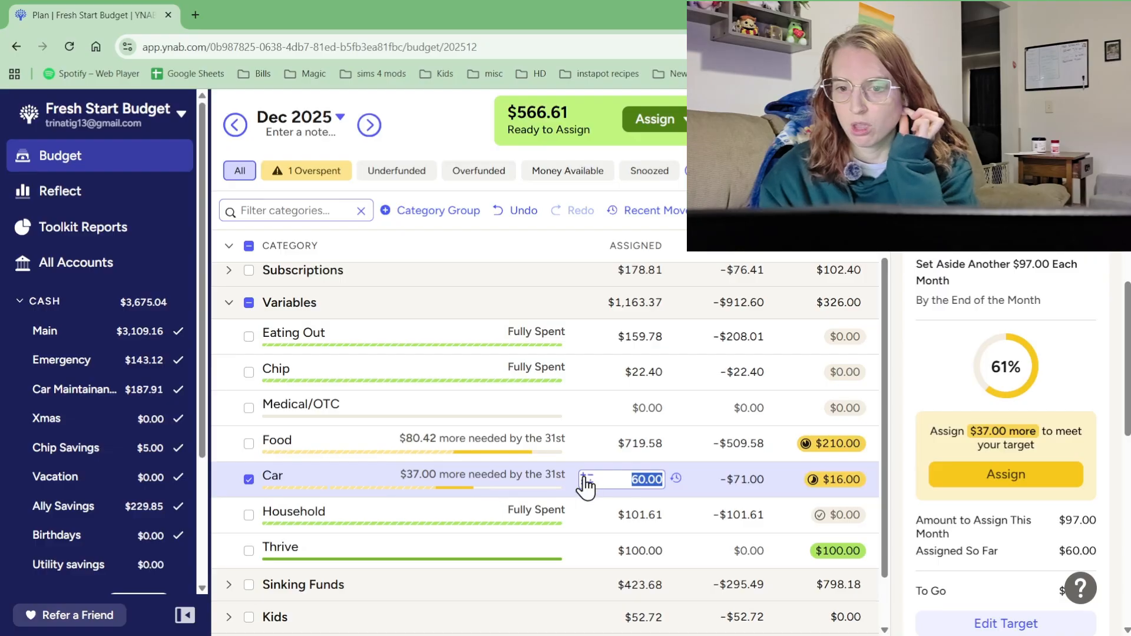
text(+)
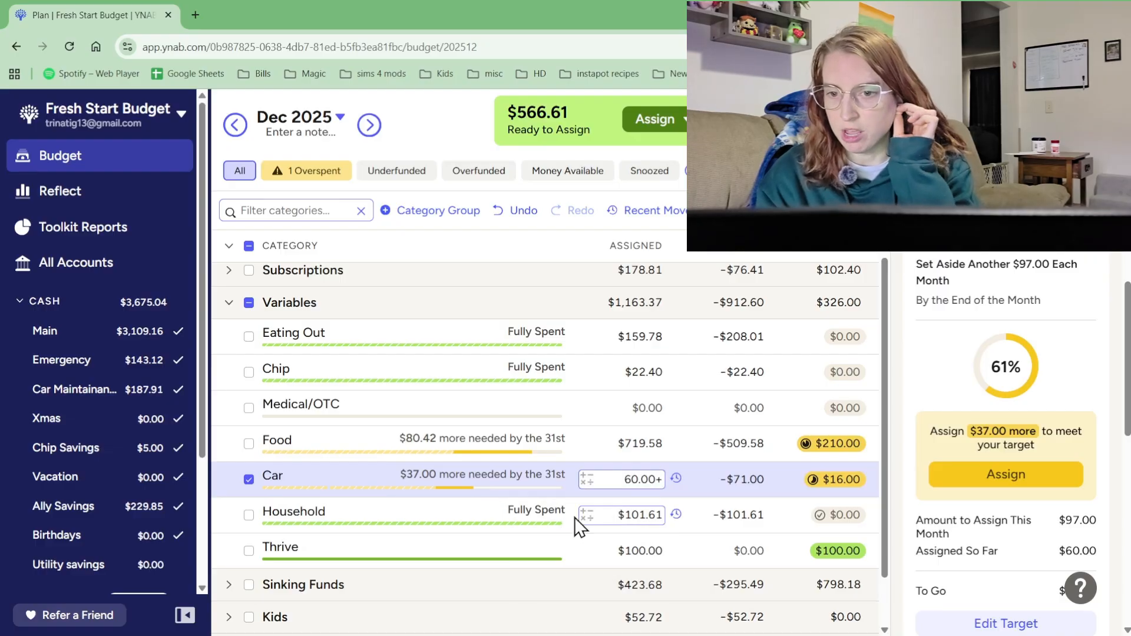
text(40)
key(Return)
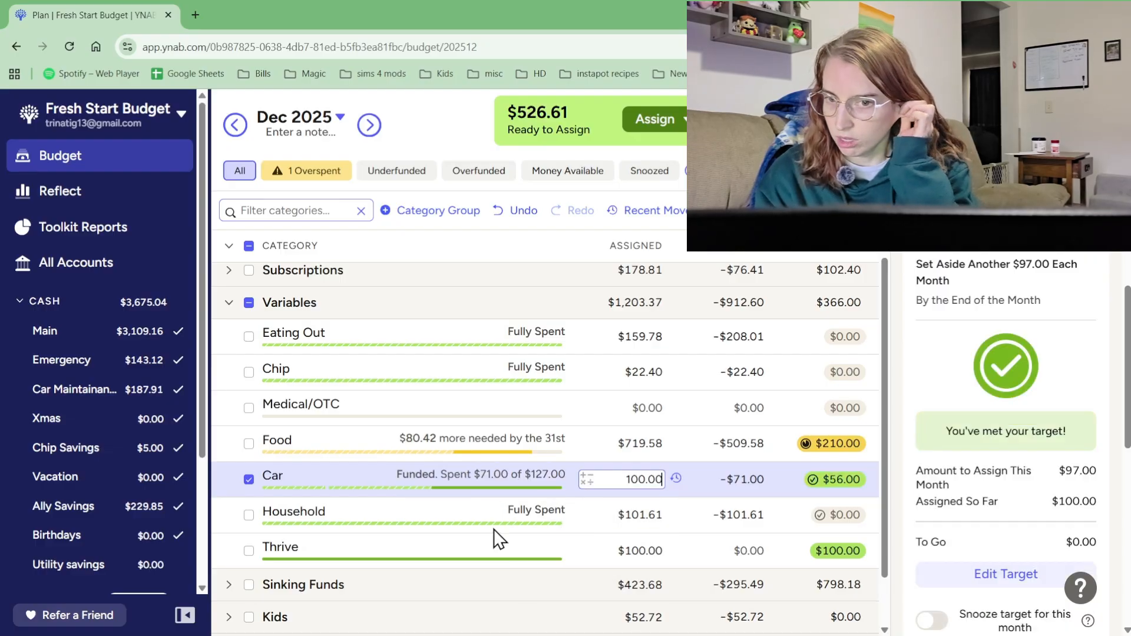
Add $50 to the amount assigned to the Household category in Variables
click(422, 520)
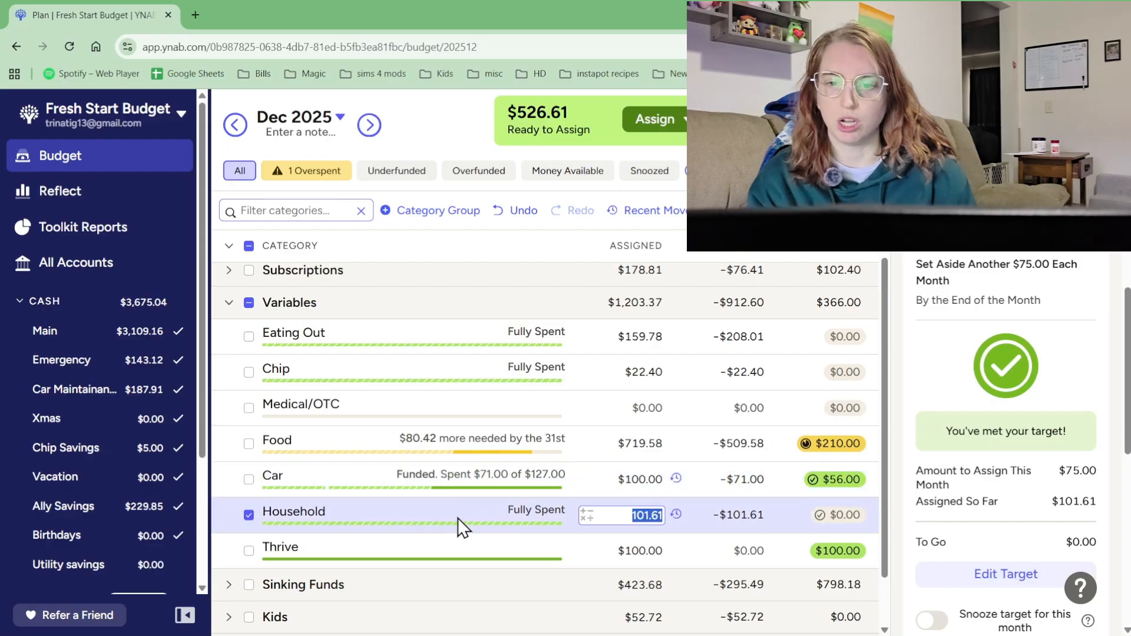
click(584, 518)
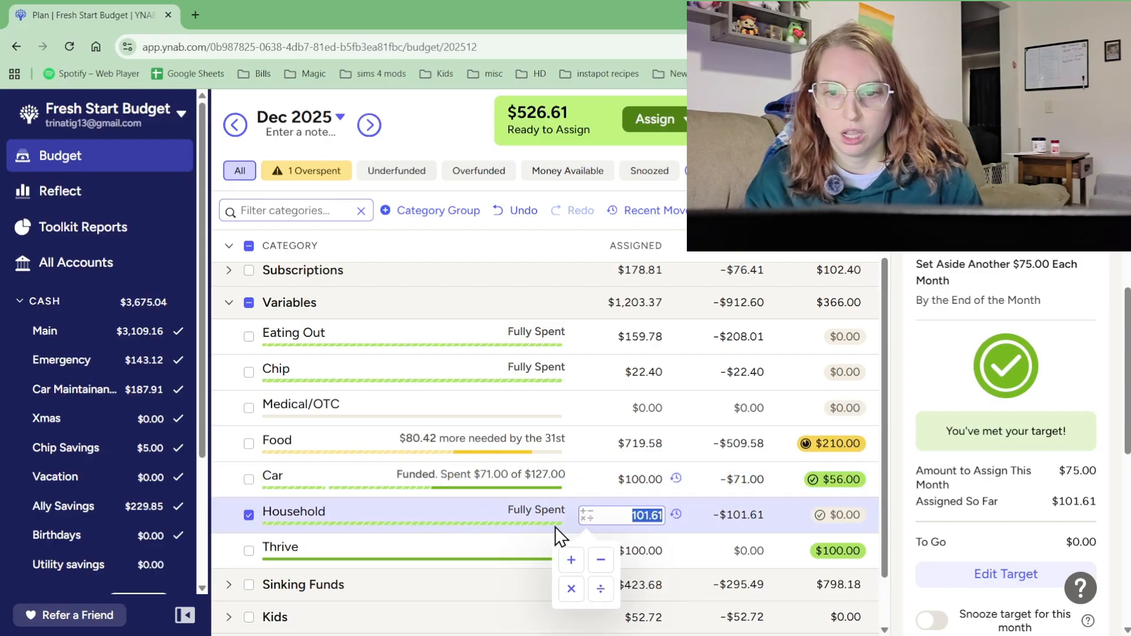
click(561, 558)
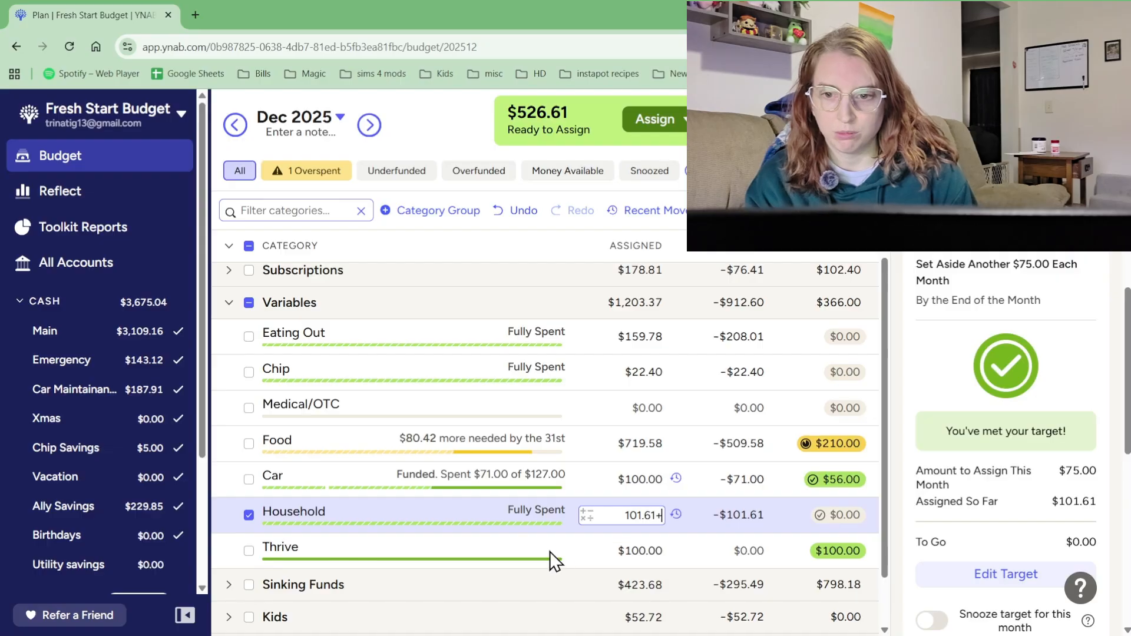
text(50)
key(Return)
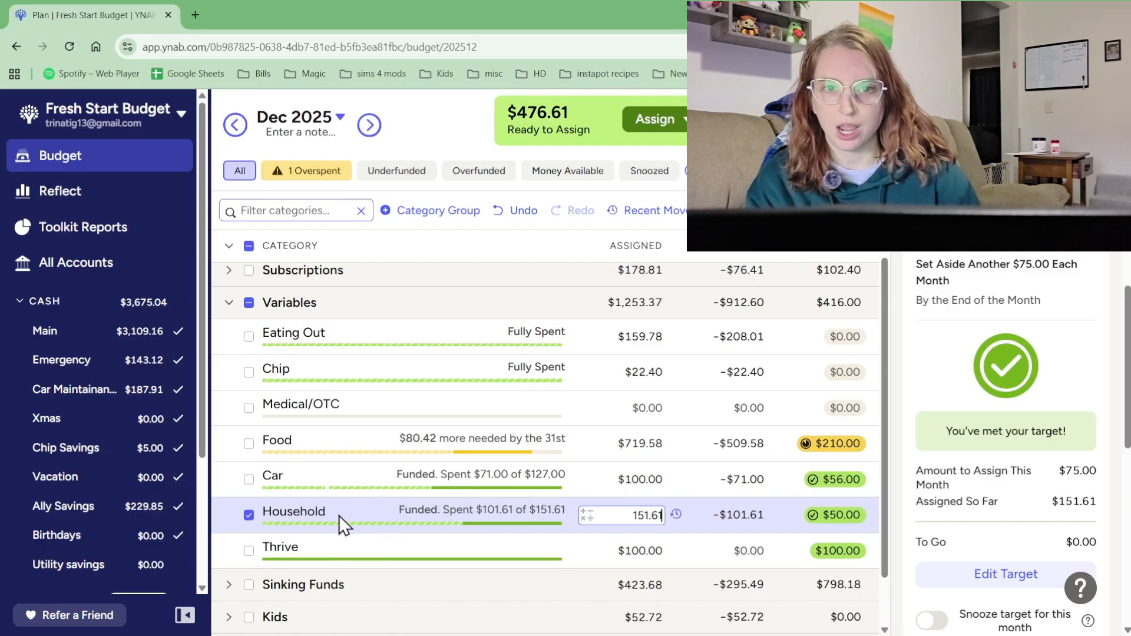
Collapse the Variables category group and expand the Sinking Funds group
click(229, 303)
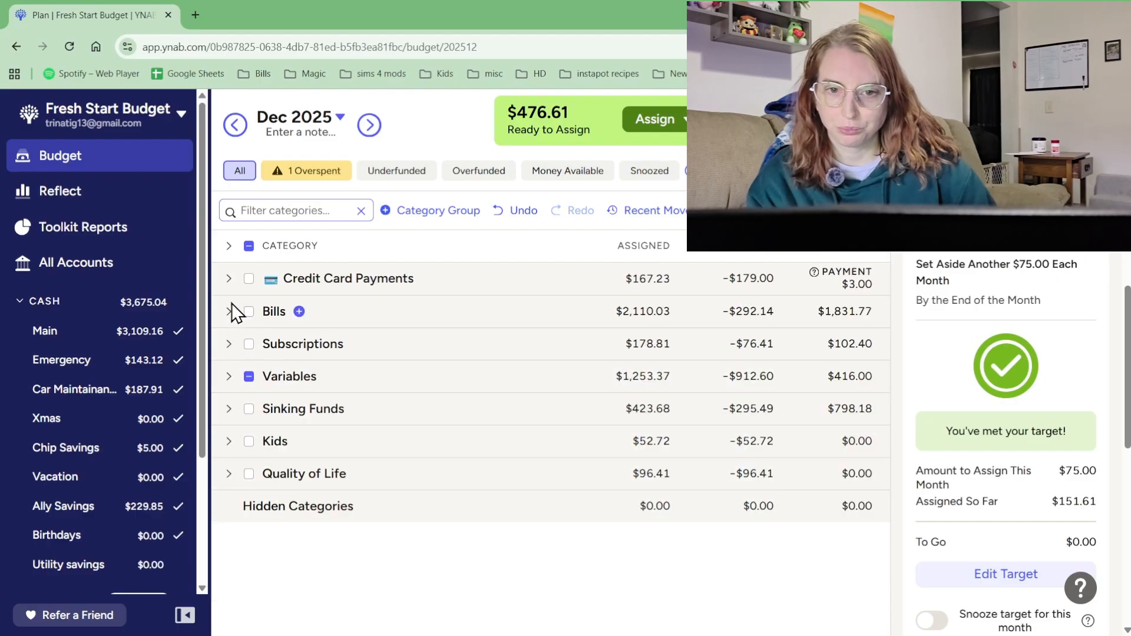
click(233, 411)
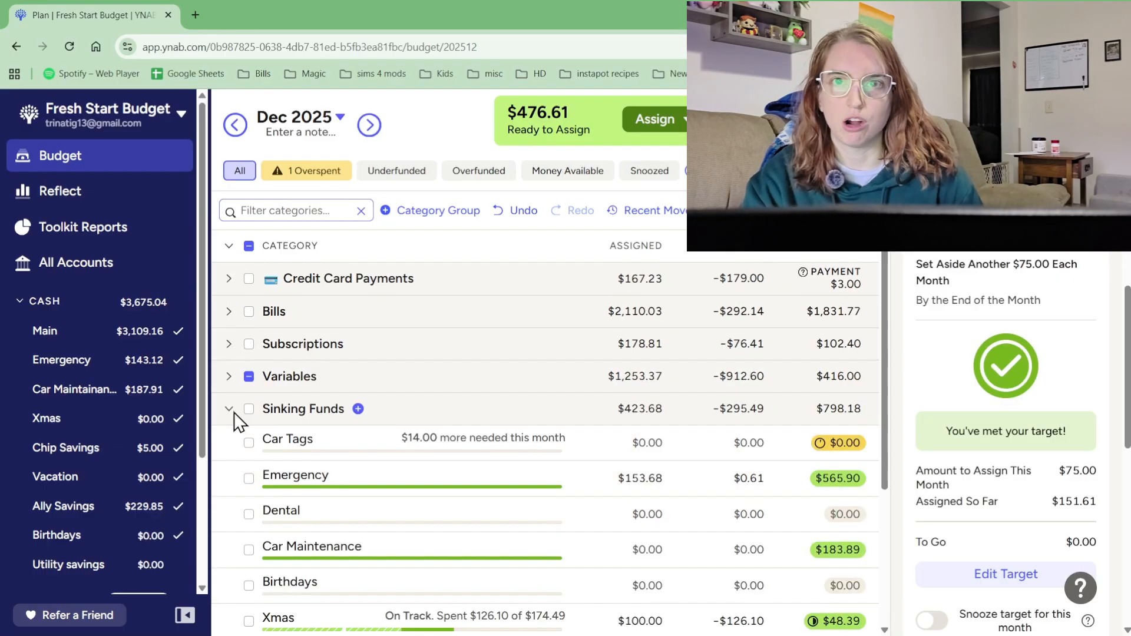
Assign $50 to the Clothing category in the Kids group for December 2025
scroll(417, 469, down, 1)
scroll(420, 465, down, 2)
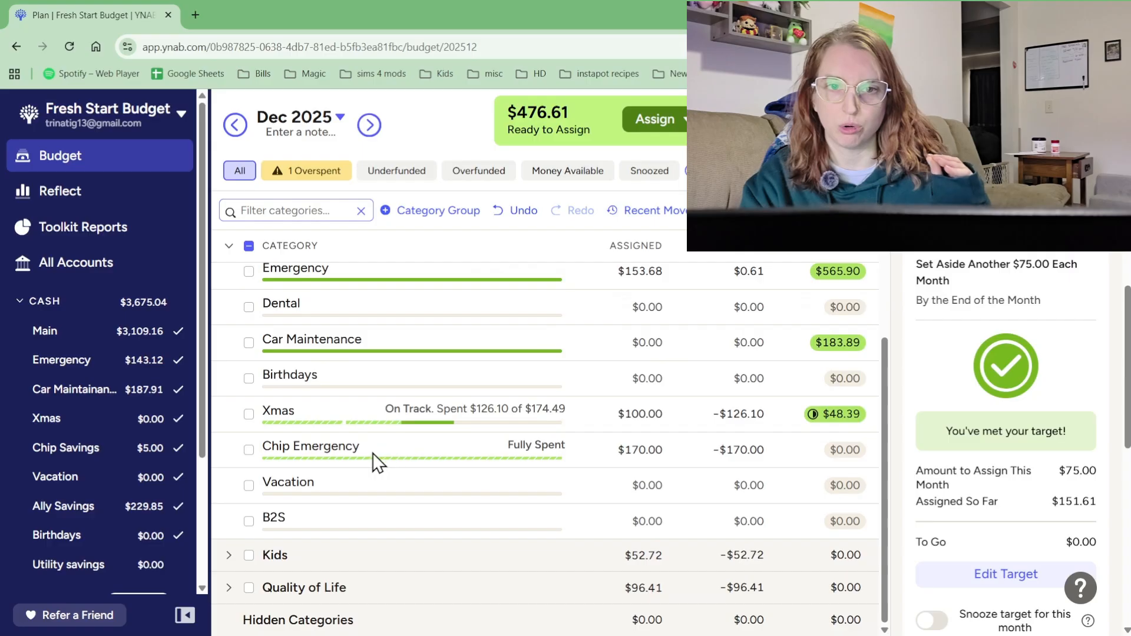
scroll(366, 463, up, 1)
scroll(330, 454, down, 1)
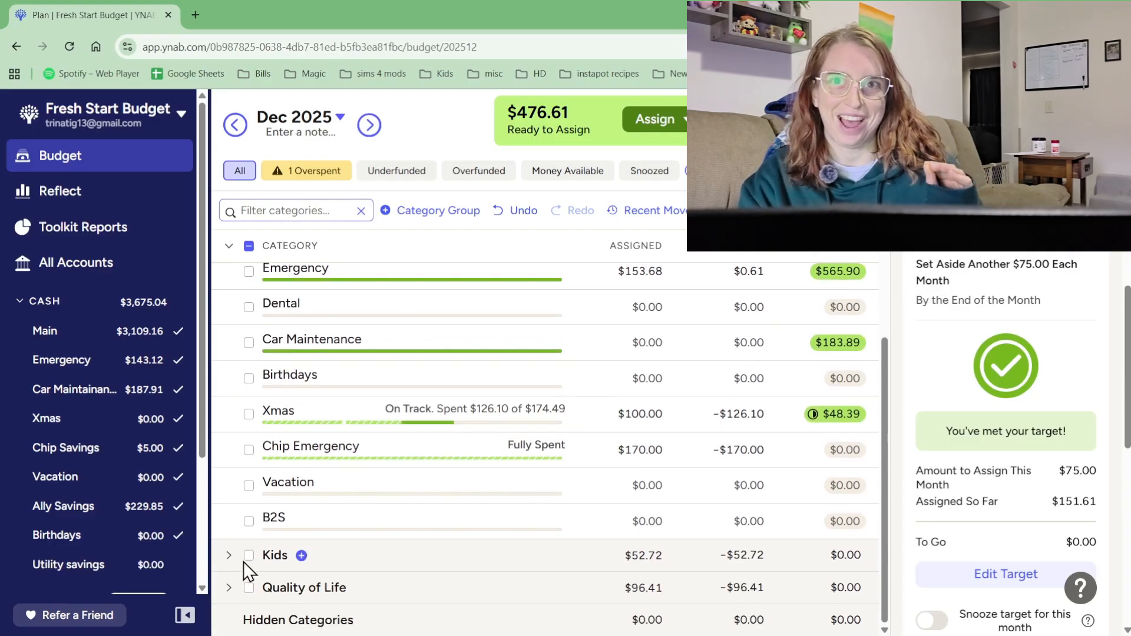
click(230, 556)
scroll(333, 539, down, 2)
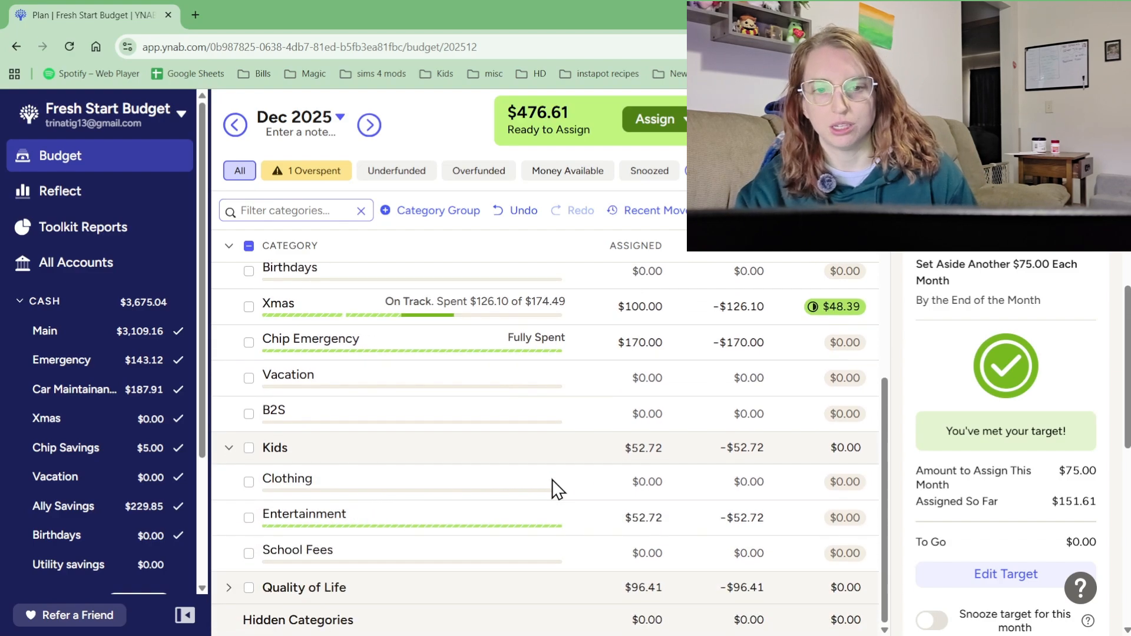
click(647, 482)
text(5)
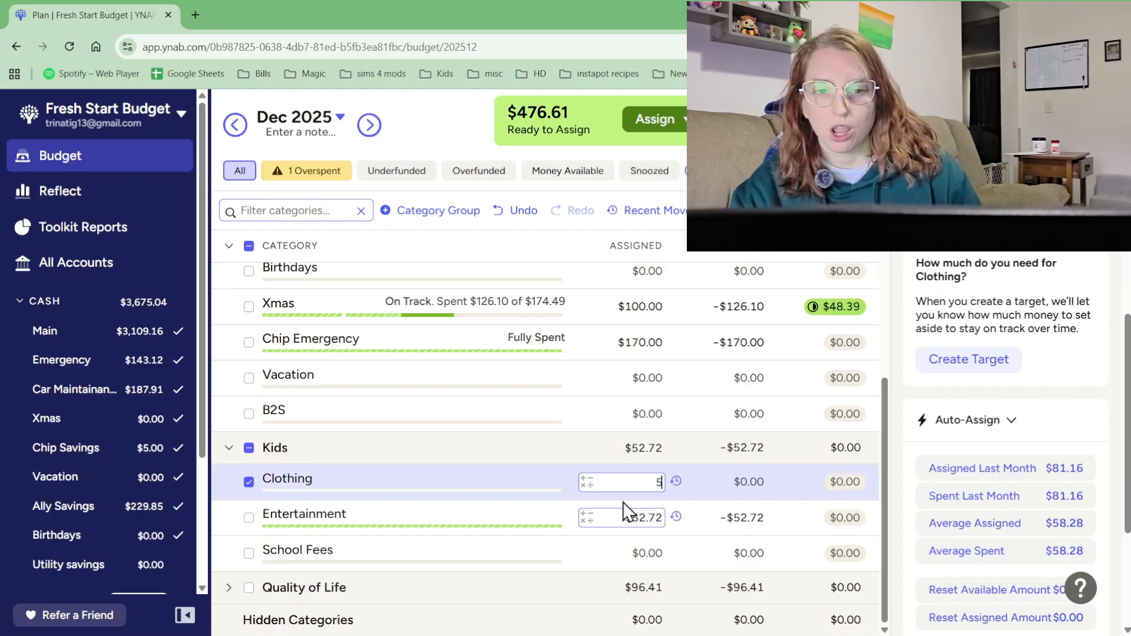
text(0)
key(Return)
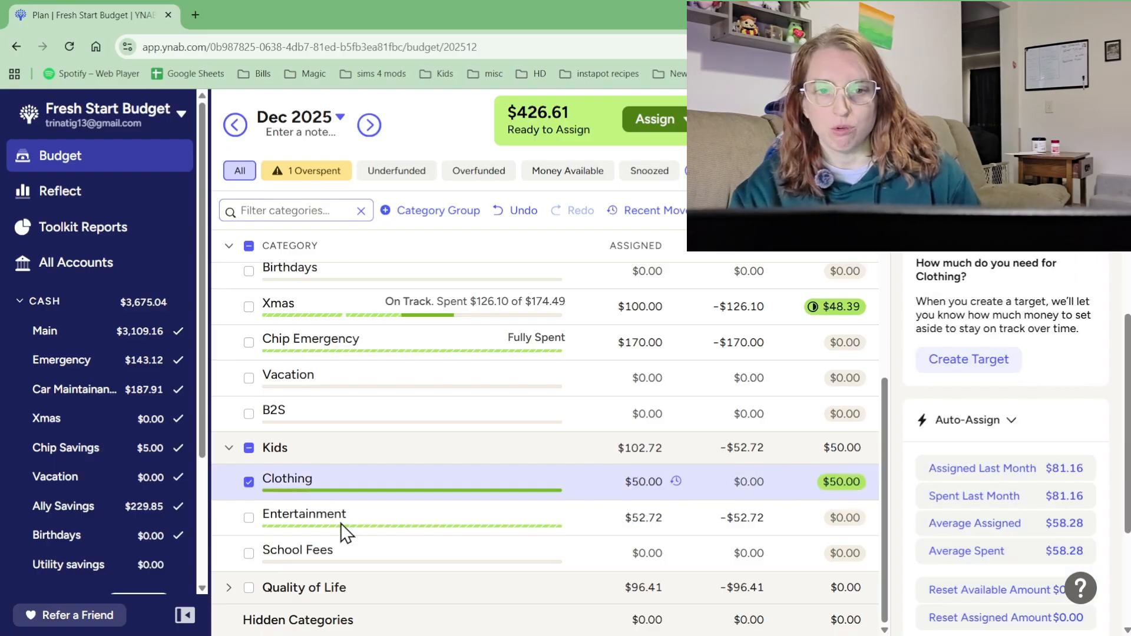
Collapse the Kids group and assign $30 to the Beauty category in Quality of Life
click(236, 450)
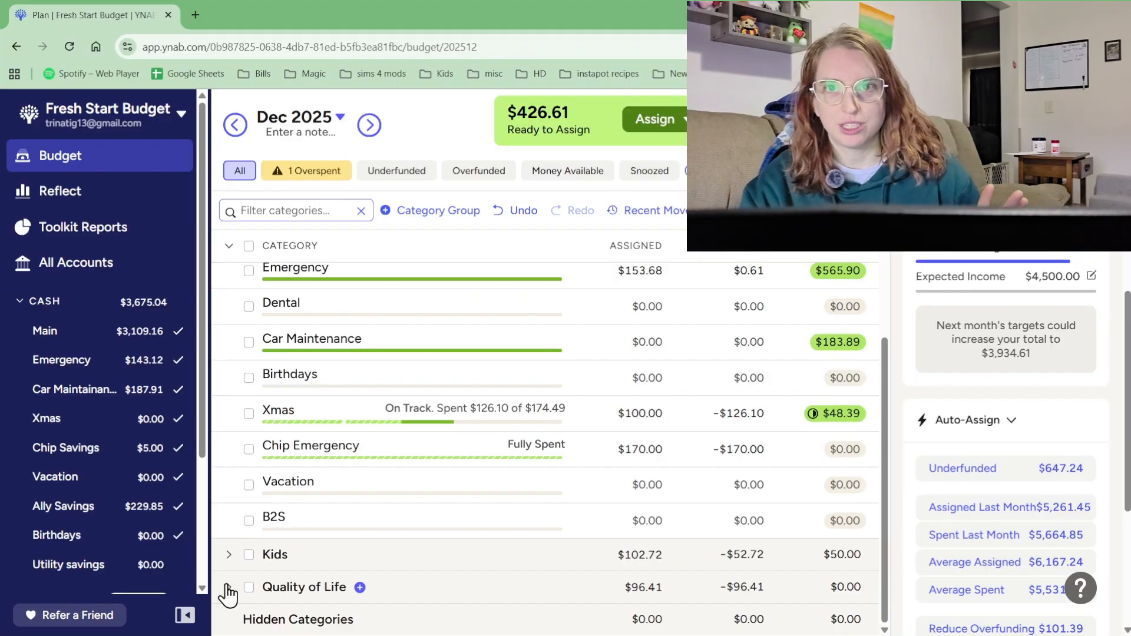
click(235, 584)
scroll(371, 542, down, 5)
scroll(396, 497, up, 3)
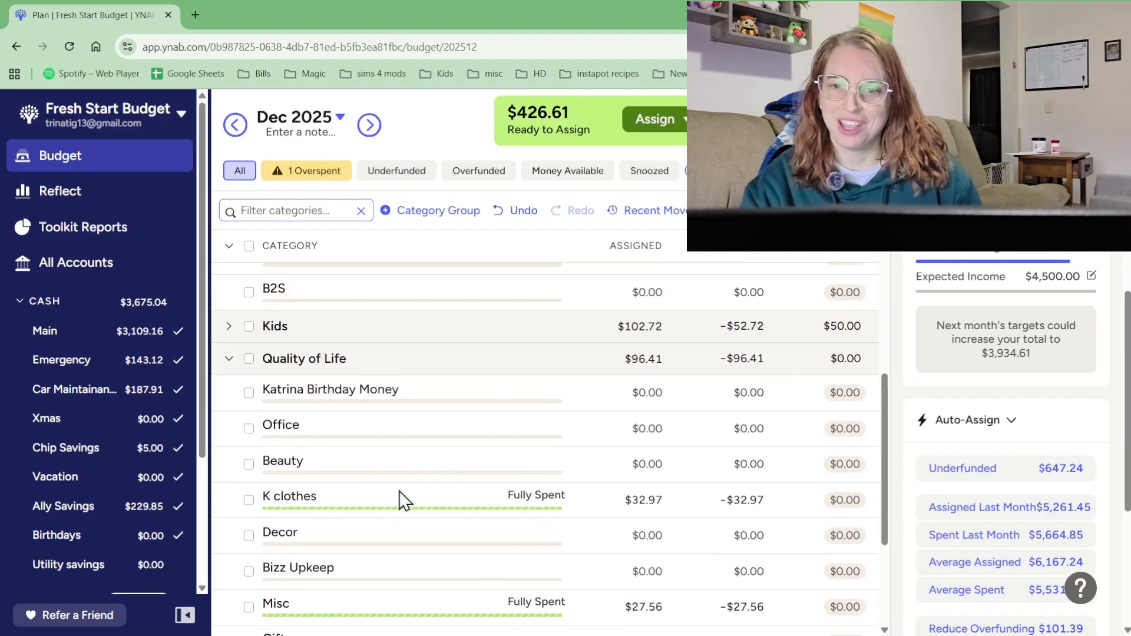
click(564, 472)
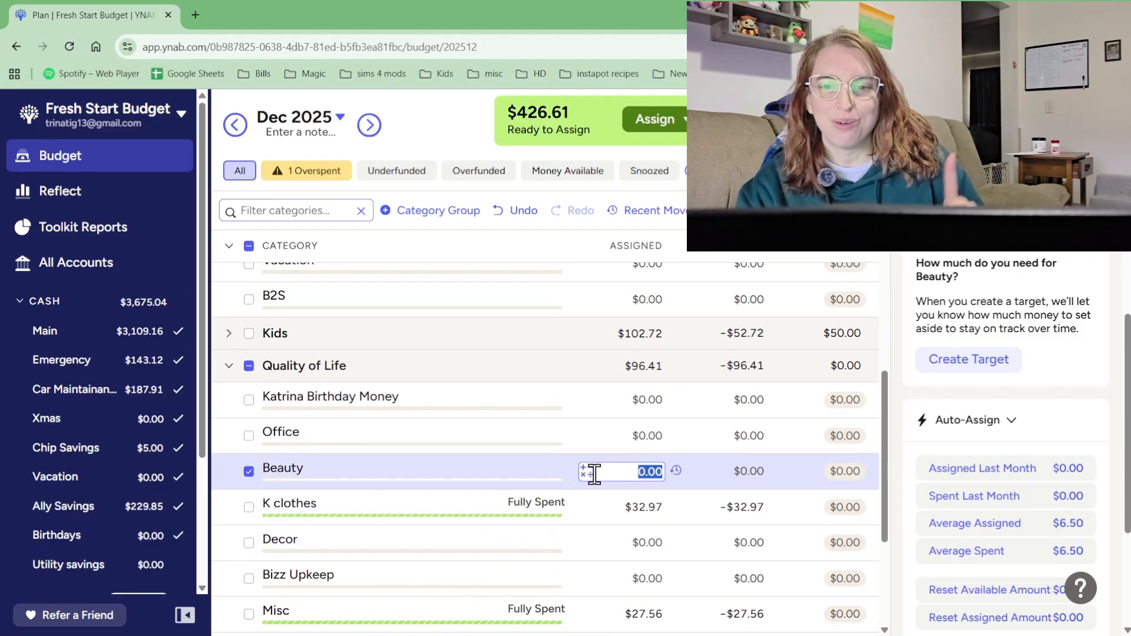
text(30)
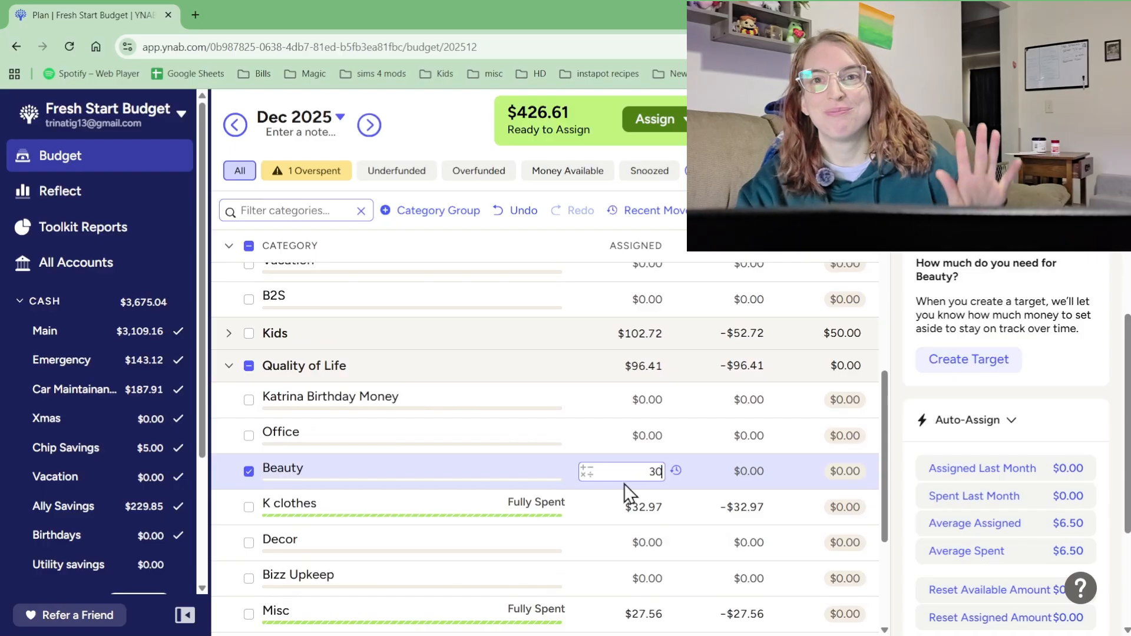
key(Return)
Review the remaining Quality of Life categories, then the funding status of each category in Subscriptions
scroll(542, 497, down, 2)
scroll(542, 497, down, 1)
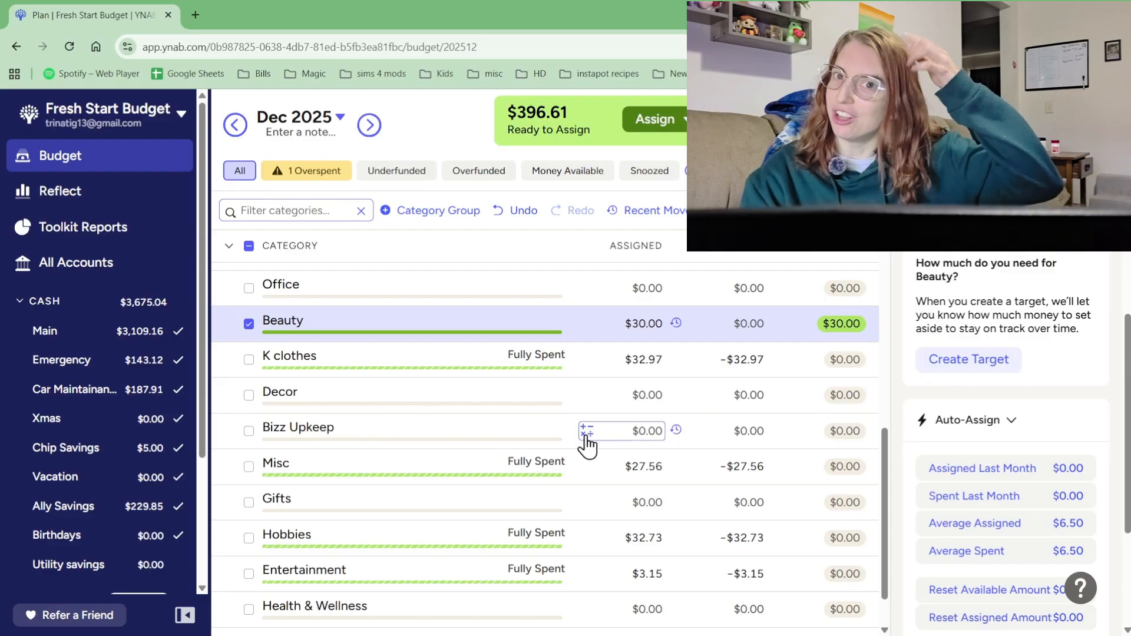
scroll(437, 478, down, 1)
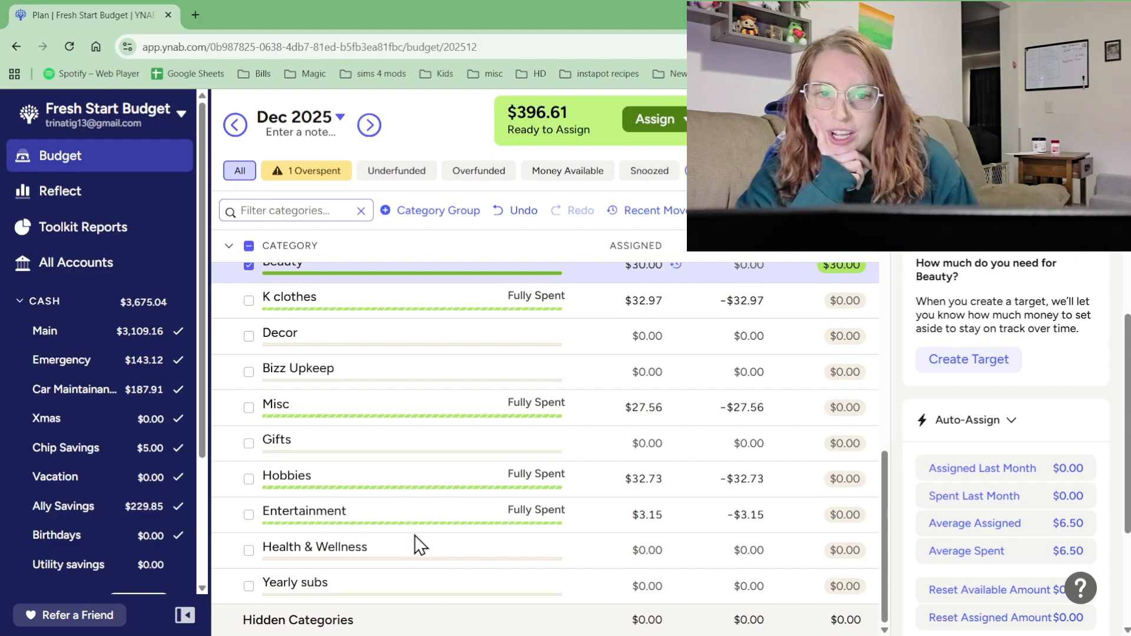
scroll(396, 452, up, 5)
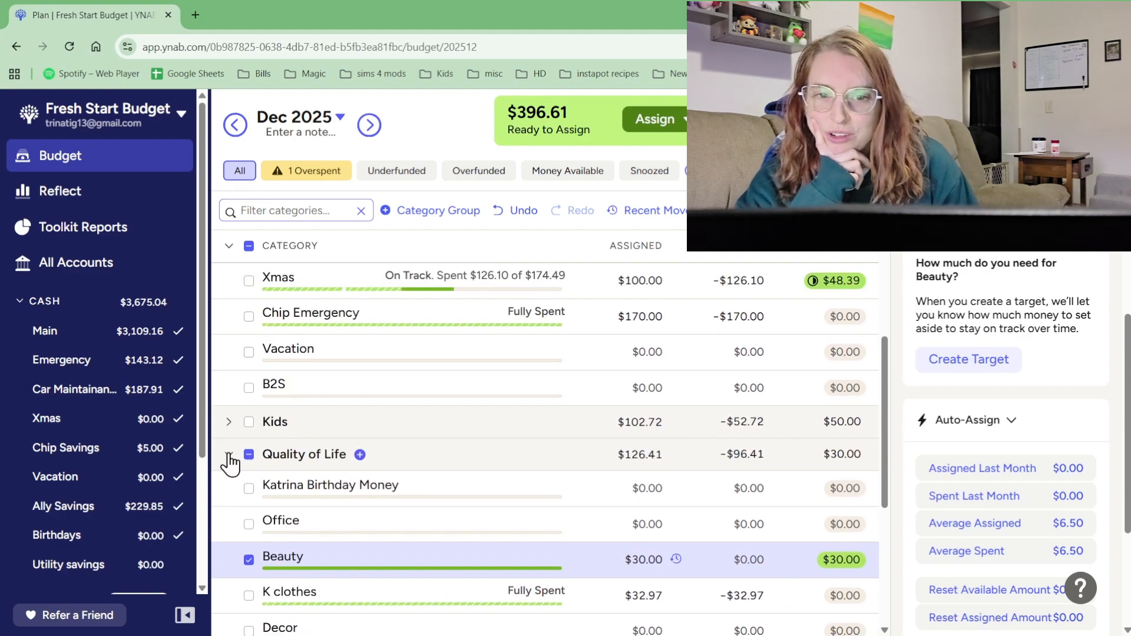
click(228, 455)
scroll(235, 442, up, 4)
click(230, 406)
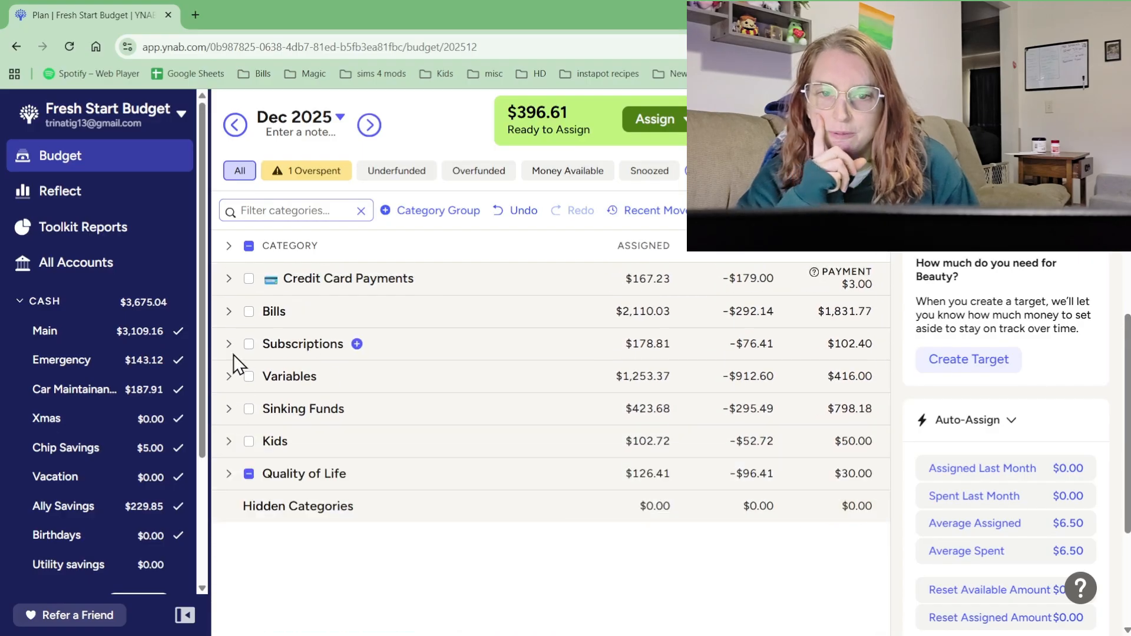
click(229, 353)
scroll(398, 502, down, 2)
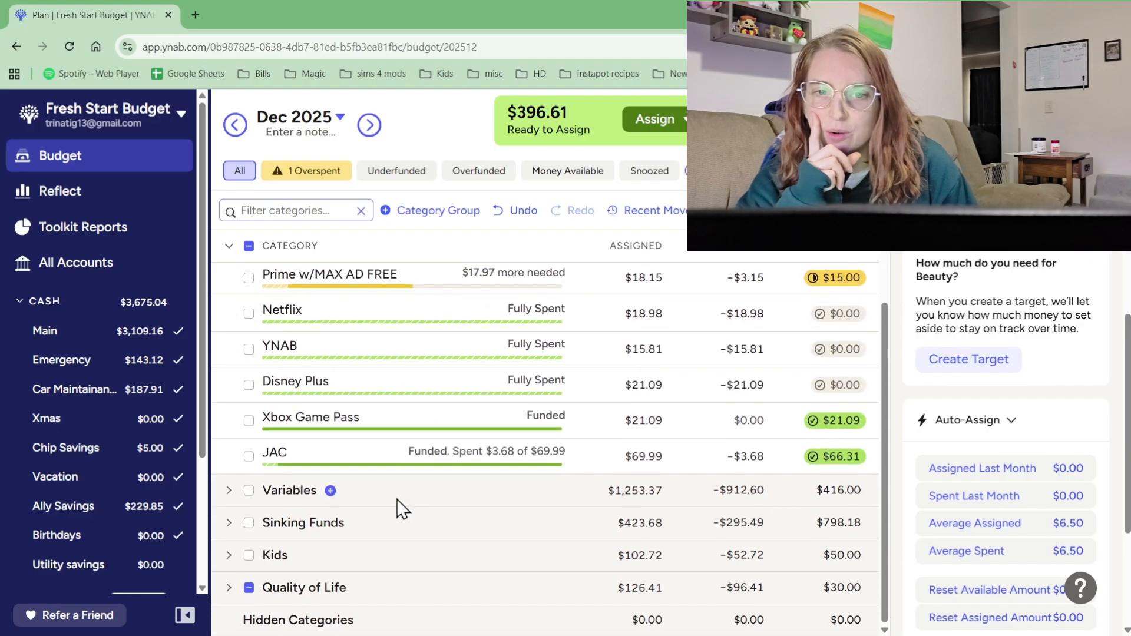
scroll(391, 477, up, 1)
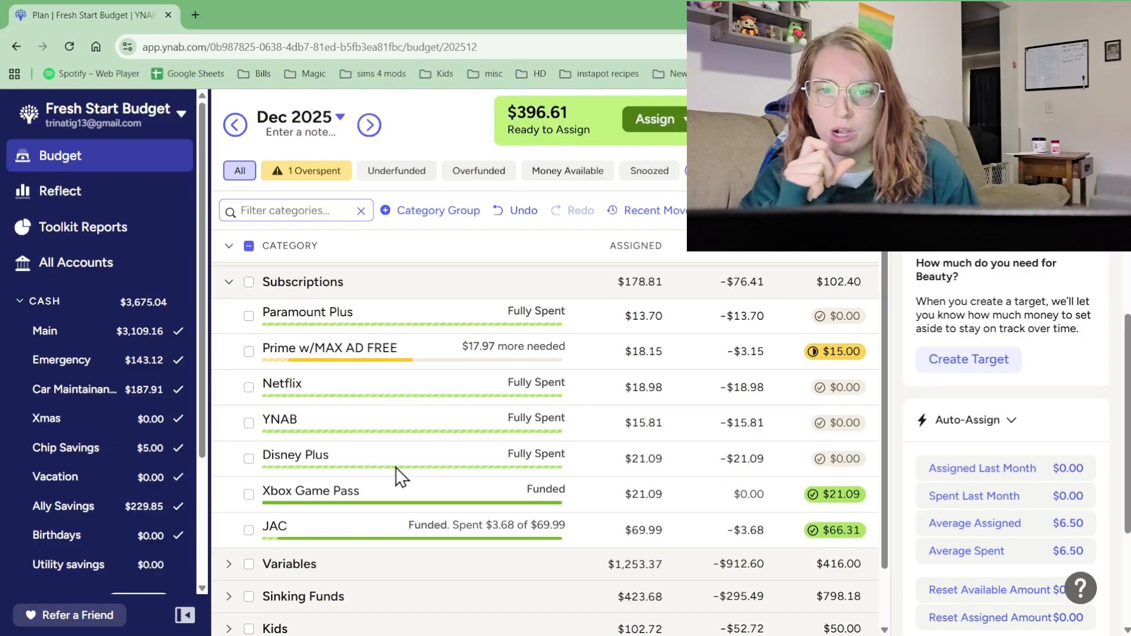
Switch the budget to January 2026 and assign $93 to Care Credit under Credit Card Payments
click(369, 125)
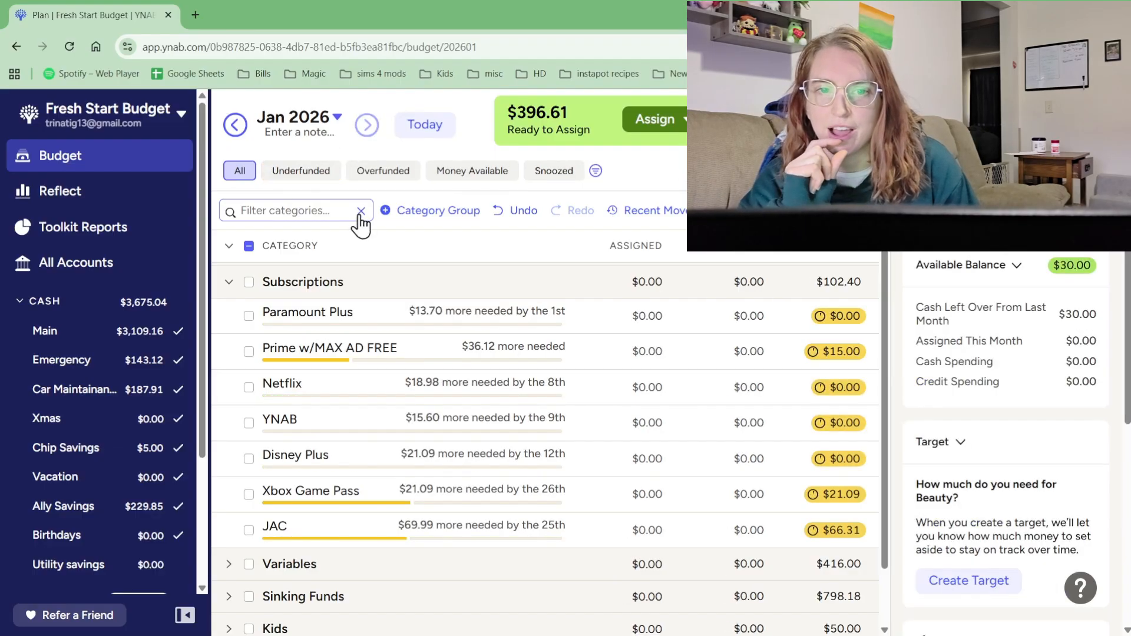
click(229, 282)
click(230, 279)
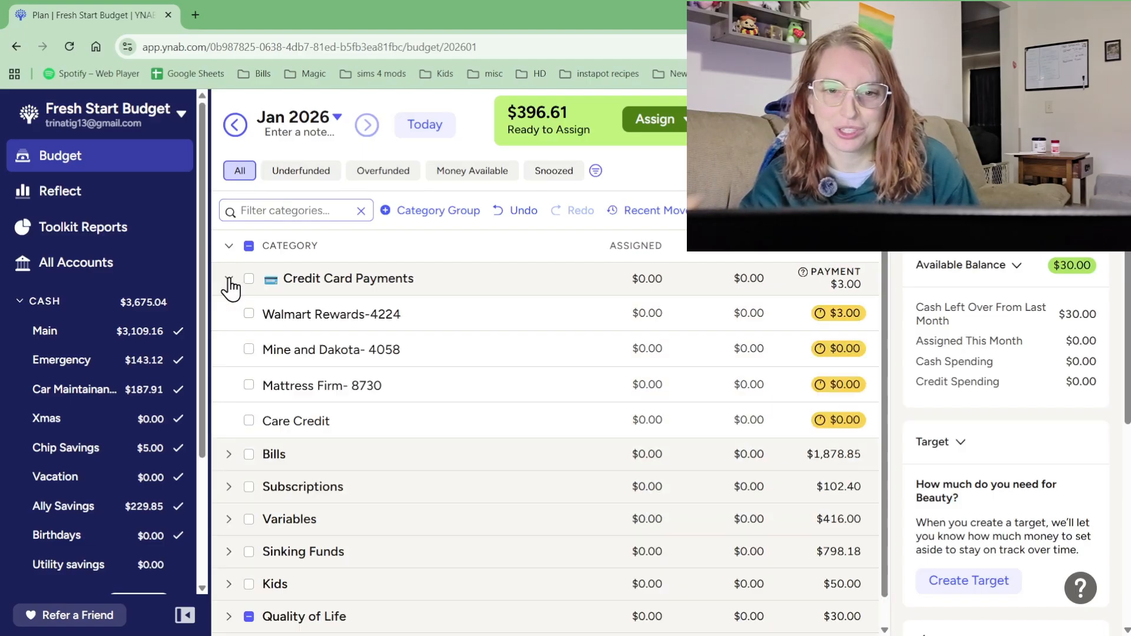
click(425, 419)
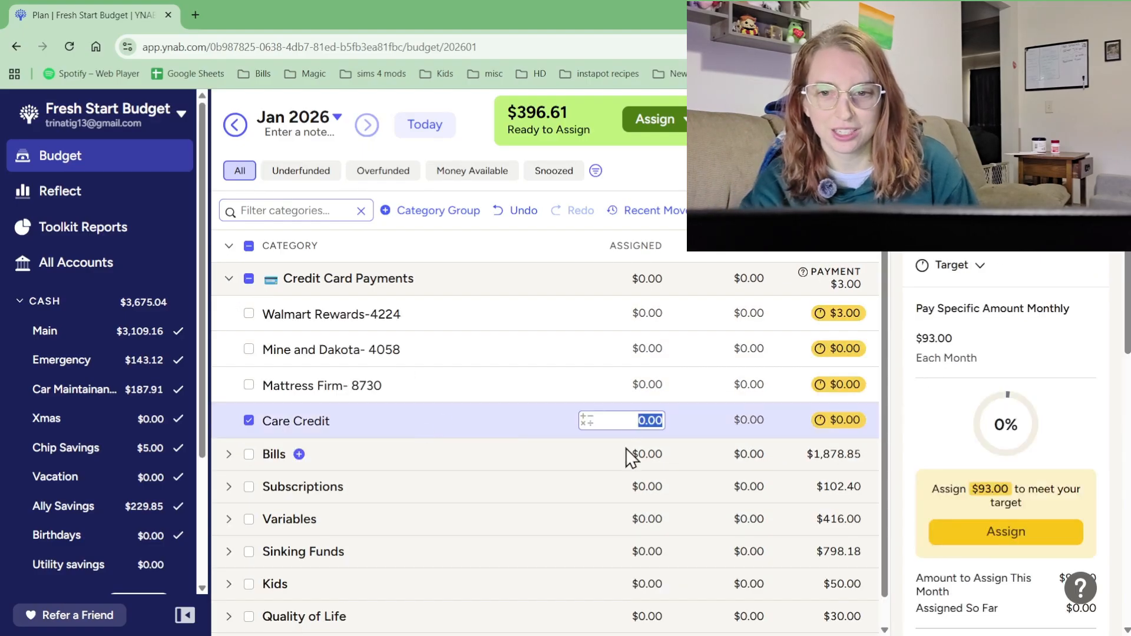
text(93)
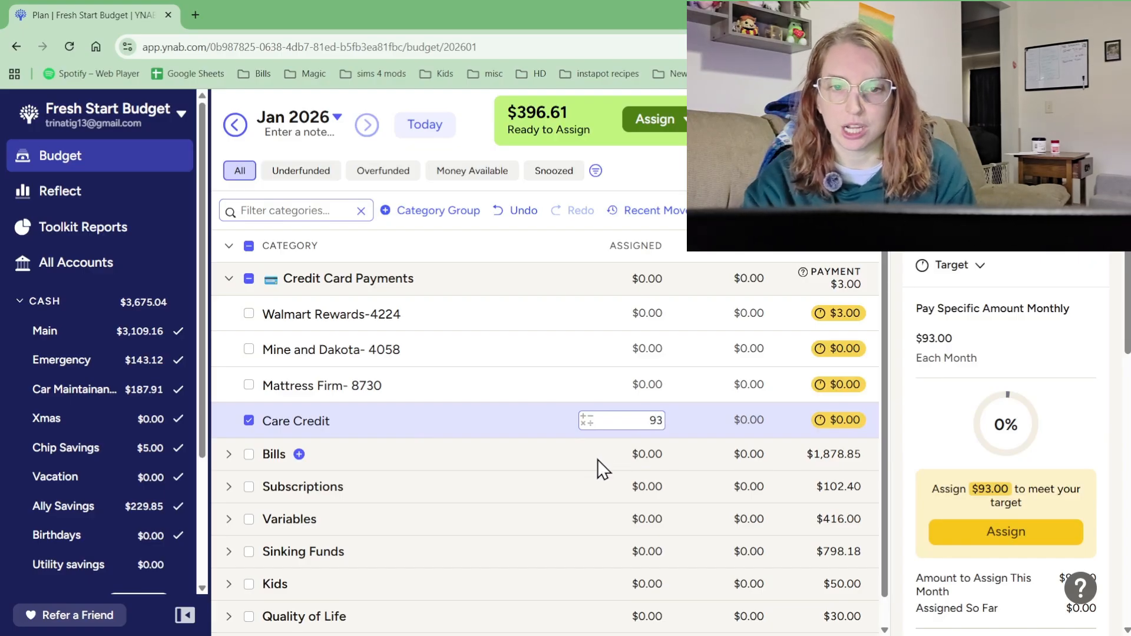
key(Return)
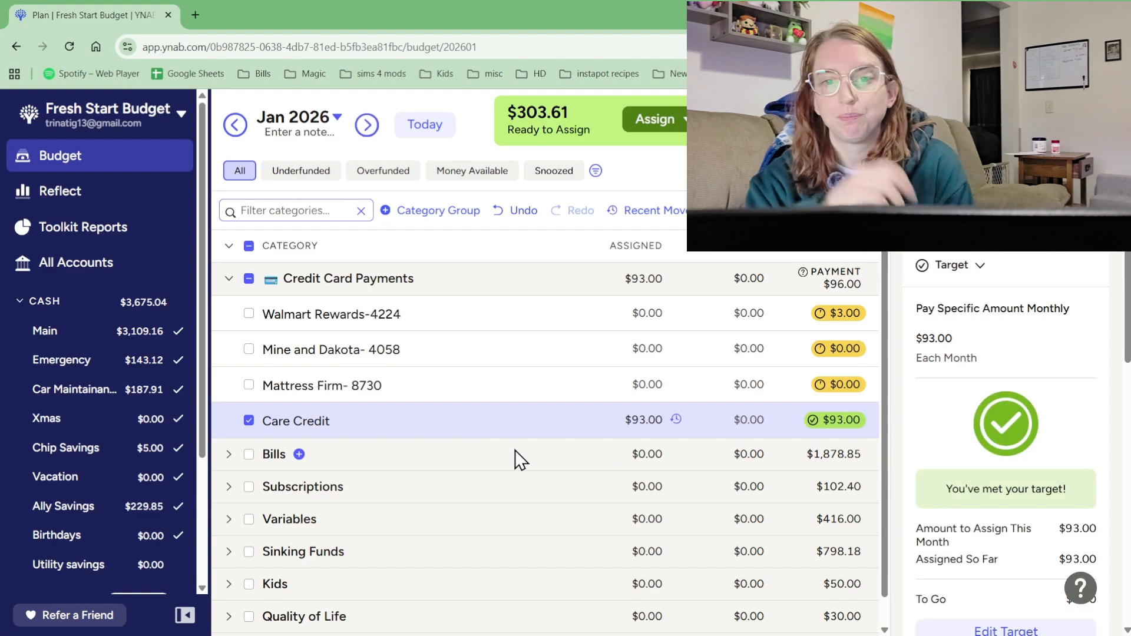
Assign $65 to the Walmart Rewards card payment for January 2026
click(426, 313)
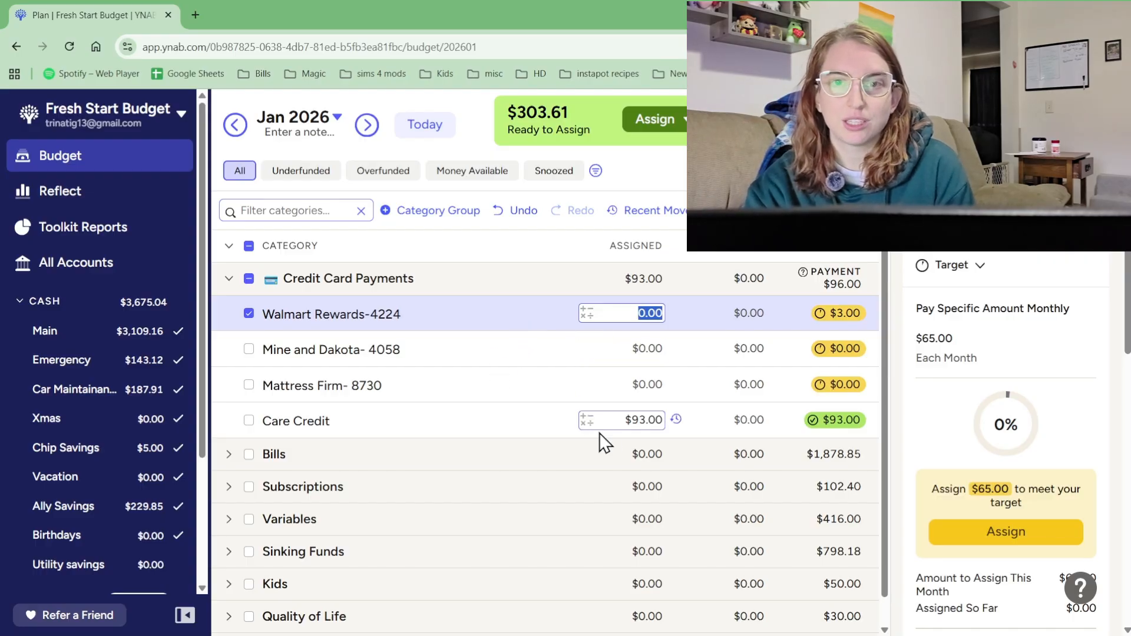
text(6)
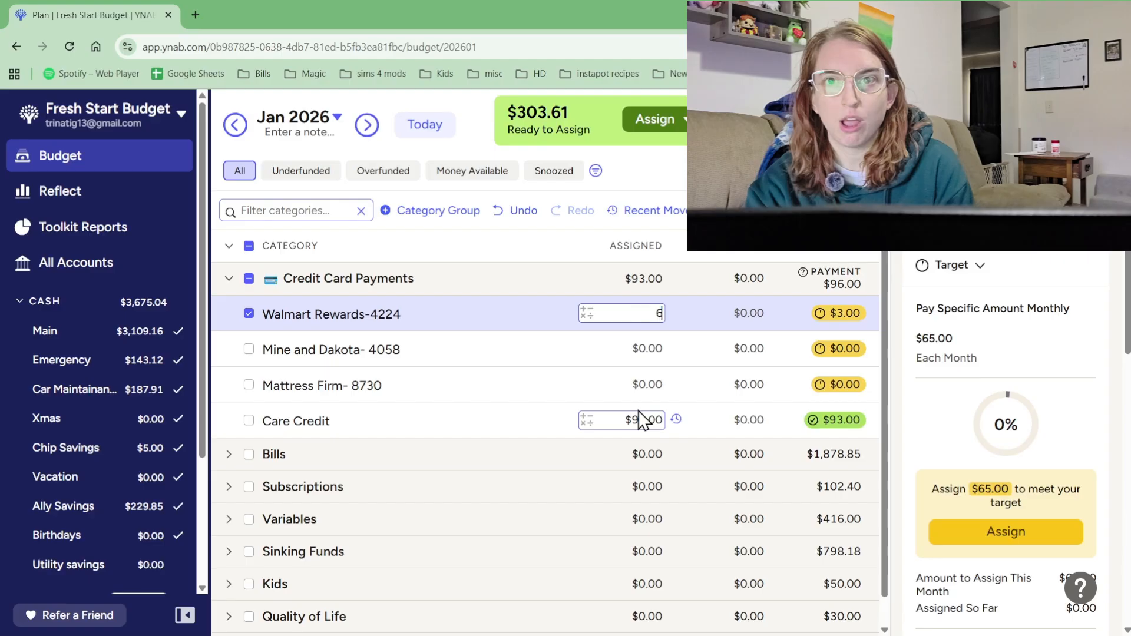
text(5)
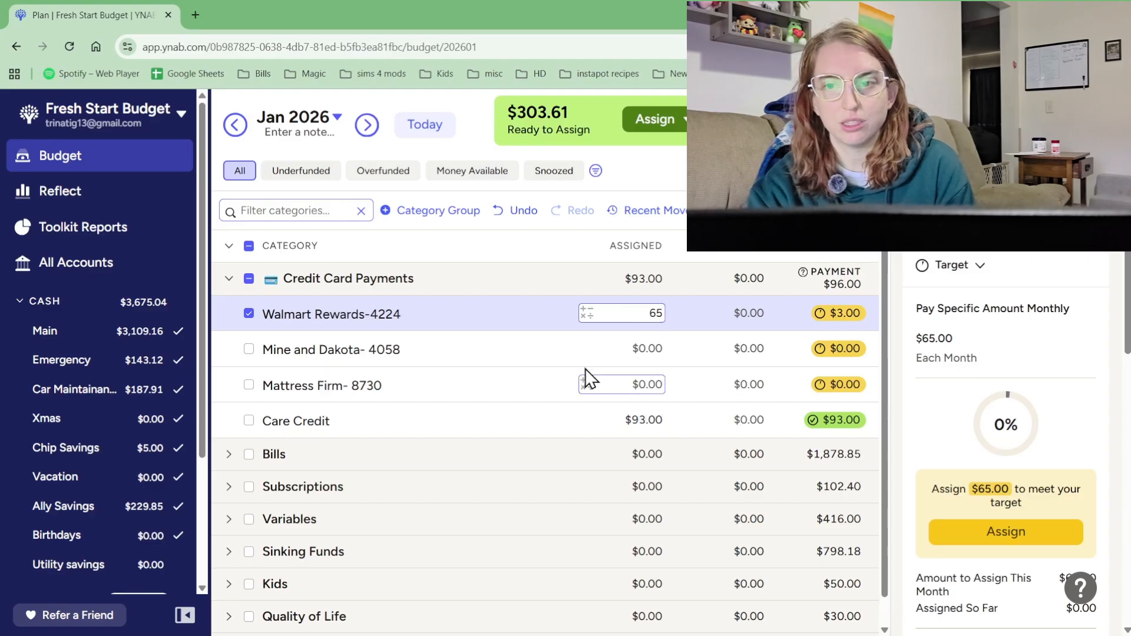
key(Return)
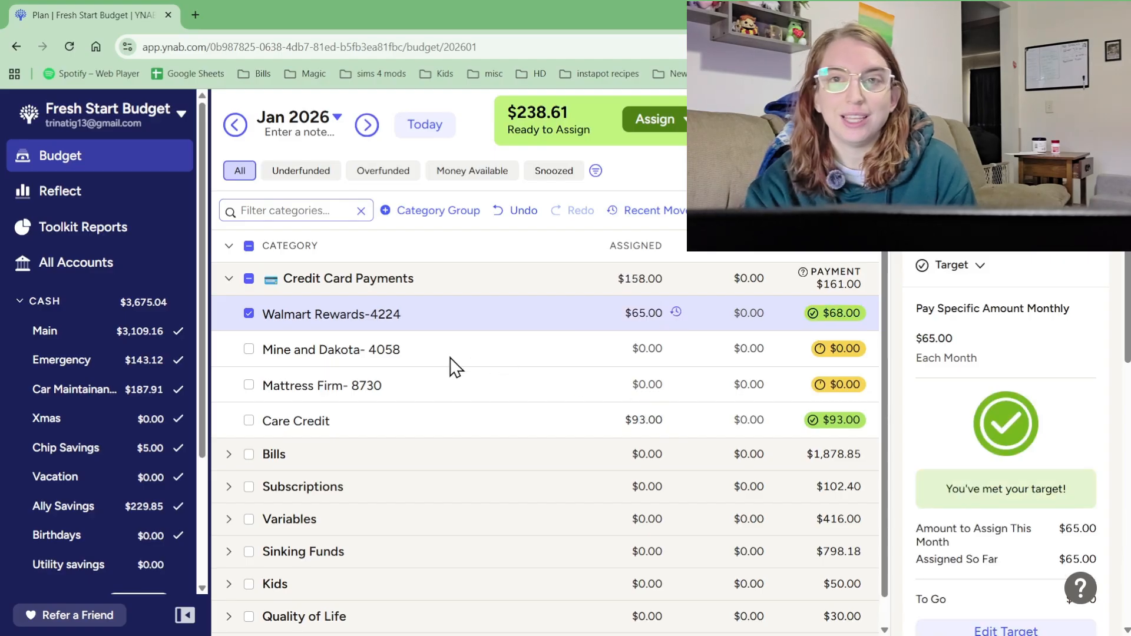
Return to December 2025 and examine the funding status of the Bills, Subscriptions and Variables categories
click(238, 130)
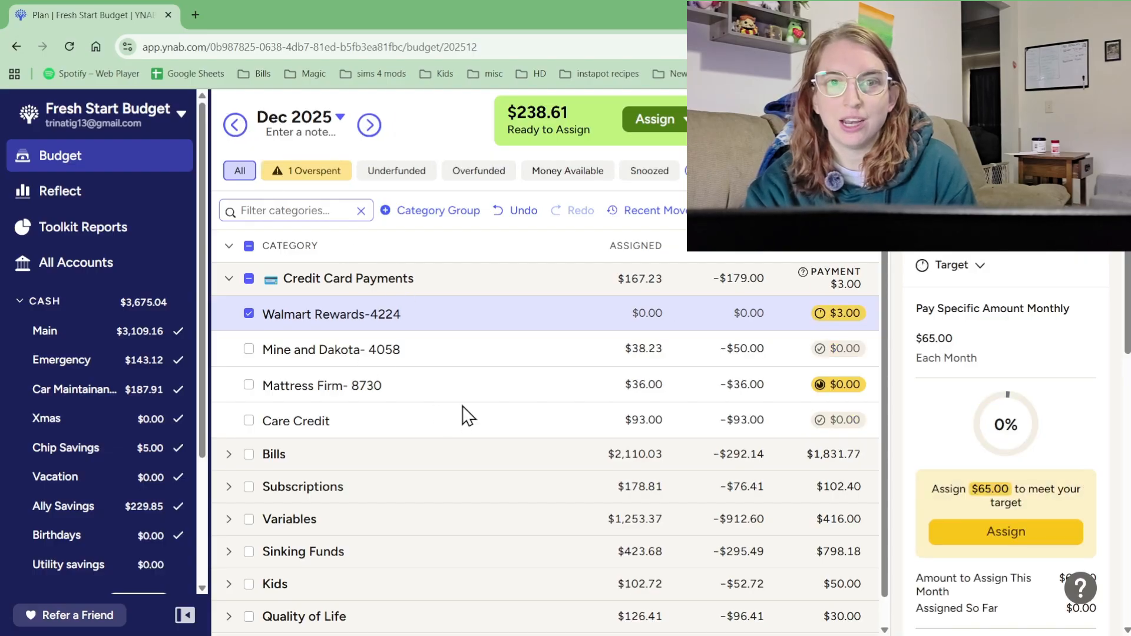
click(230, 281)
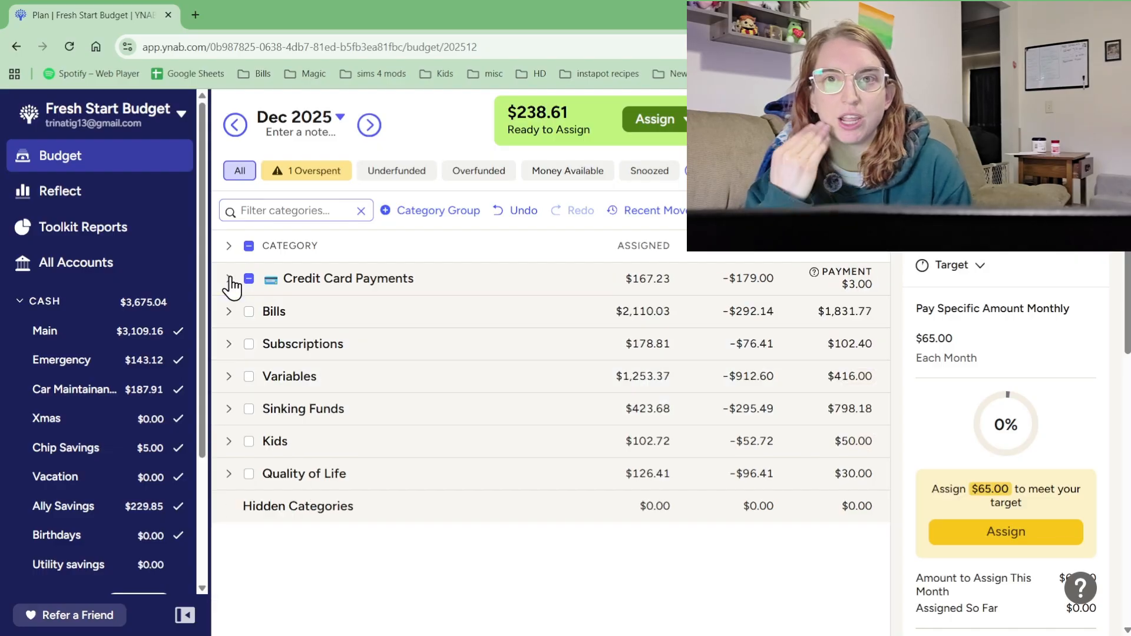
click(228, 312)
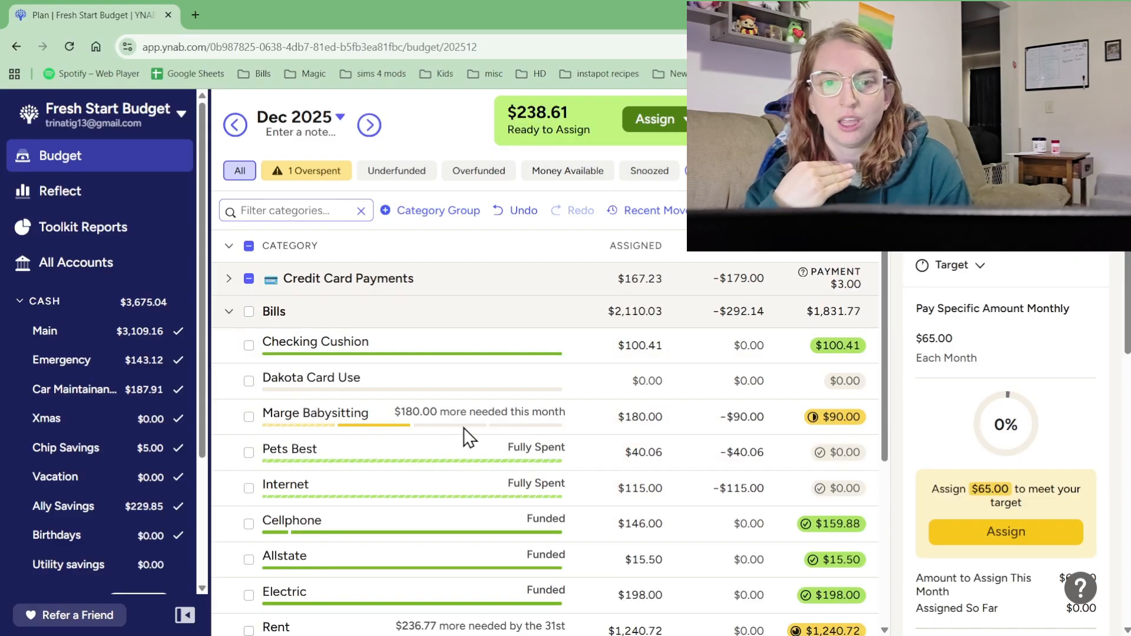
scroll(454, 438, down, 3)
scroll(449, 430, down, 2)
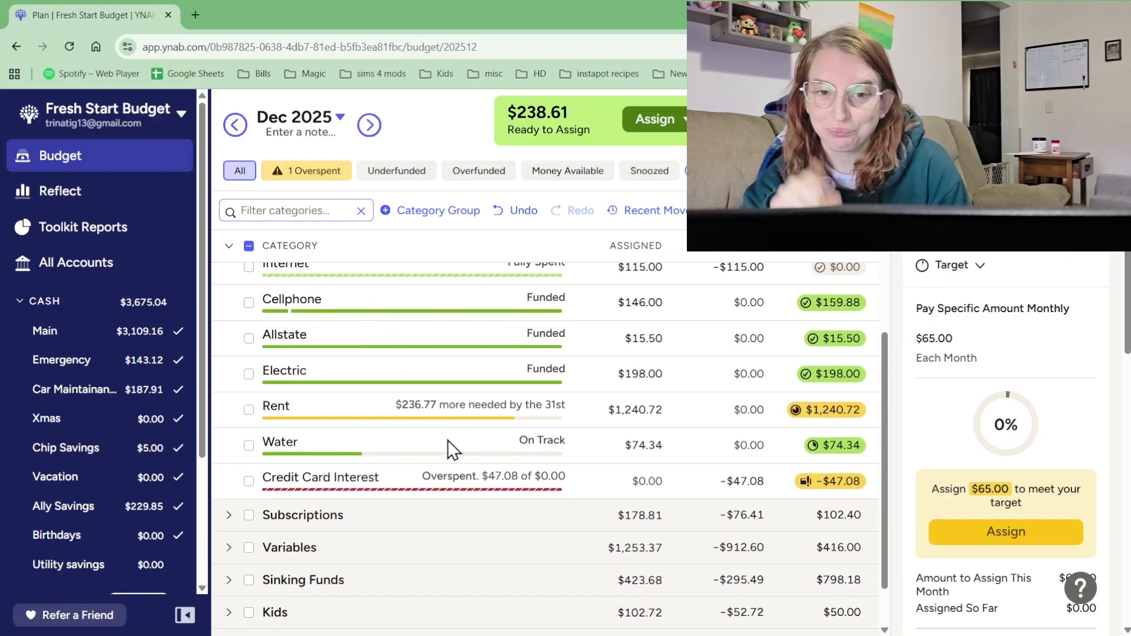
scroll(419, 465, down, 1)
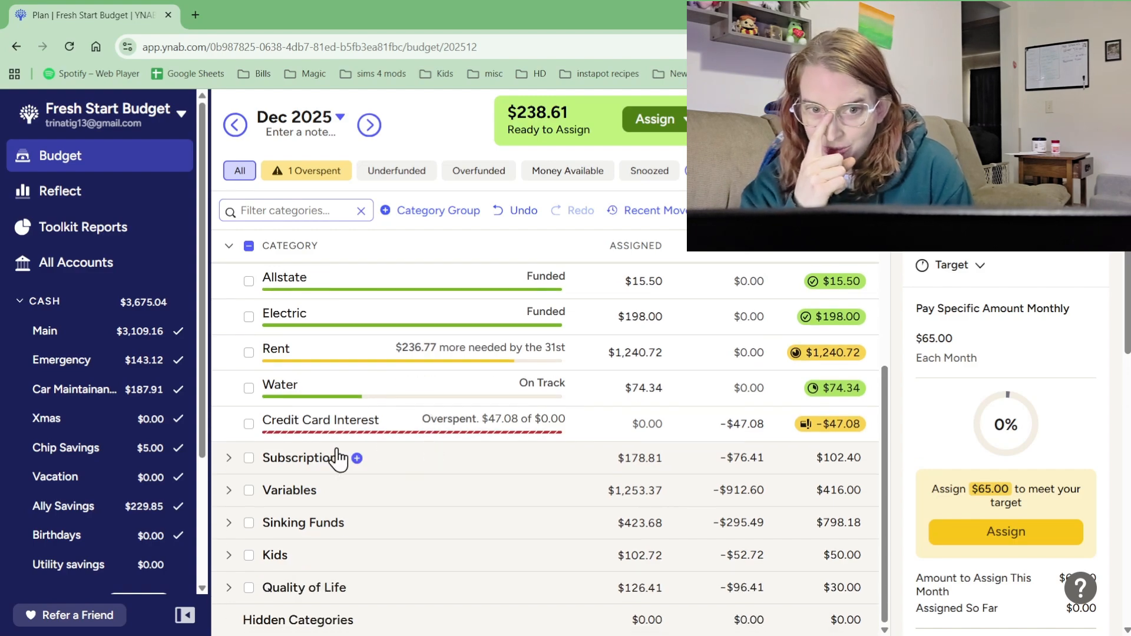
click(229, 458)
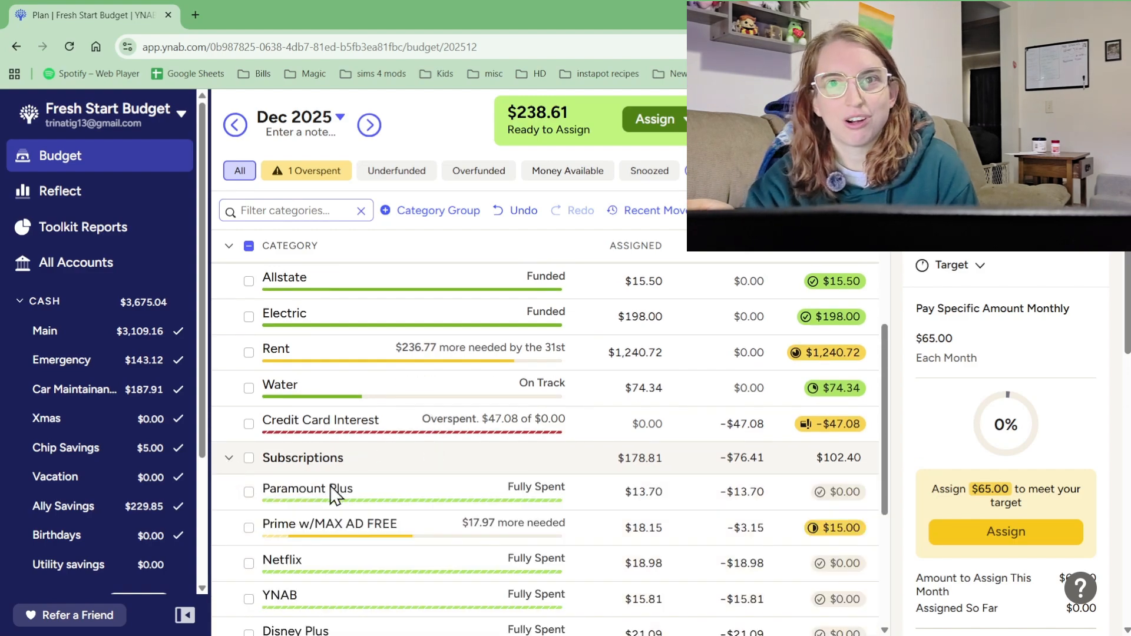
scroll(330, 485, down, 4)
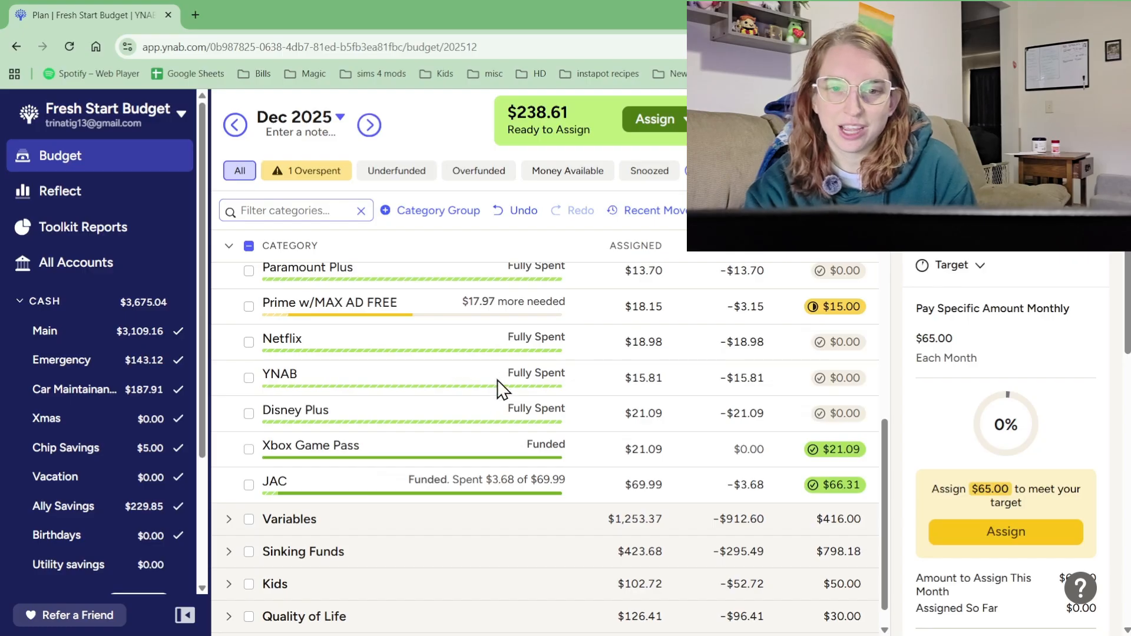
scroll(417, 462, down, 1)
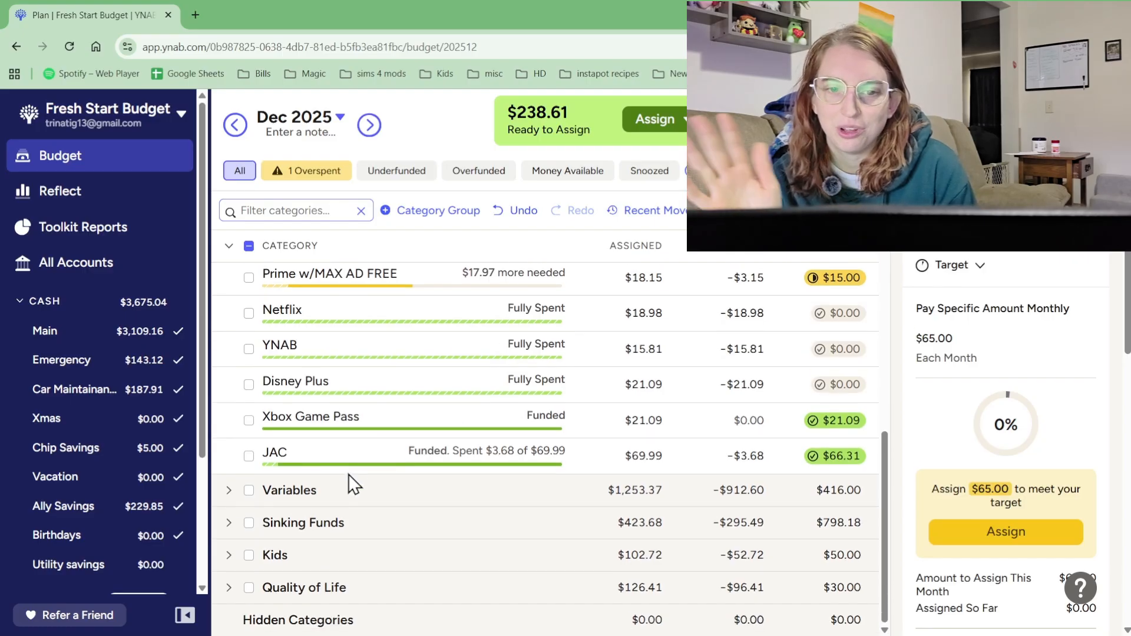
click(236, 491)
scroll(328, 500, down, 3)
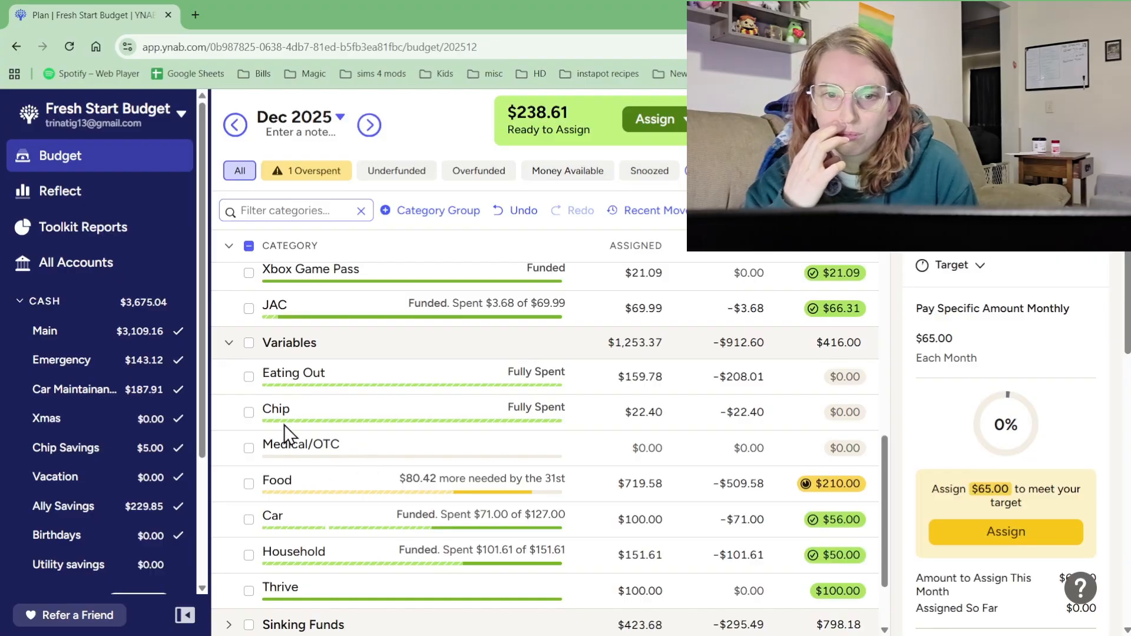
scroll(354, 439, down, 2)
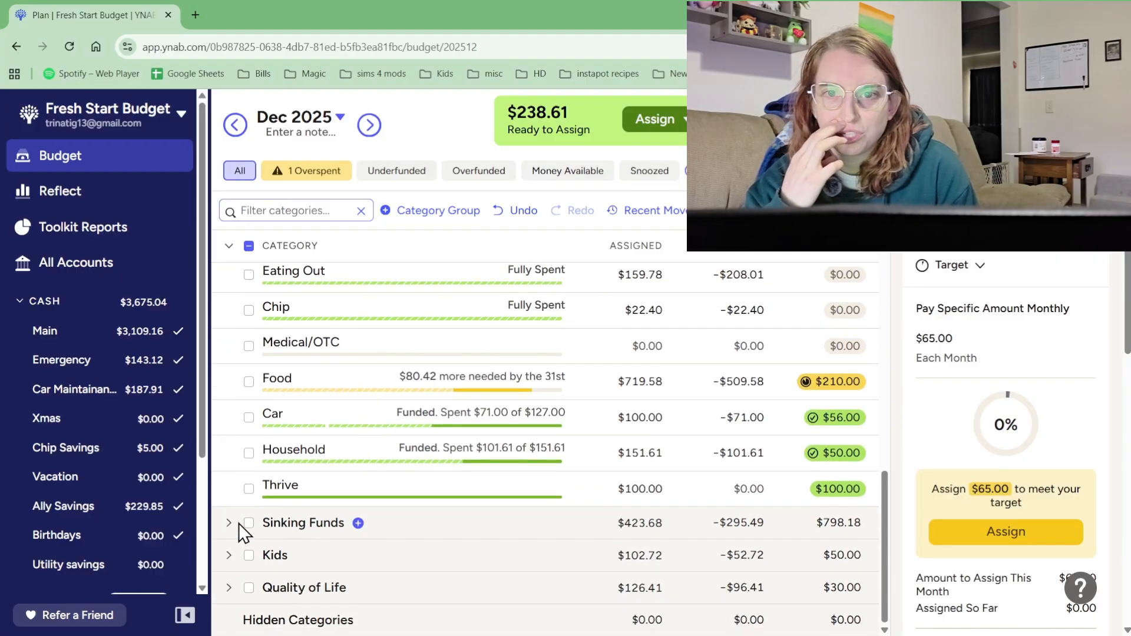
scroll(330, 465, up, 9)
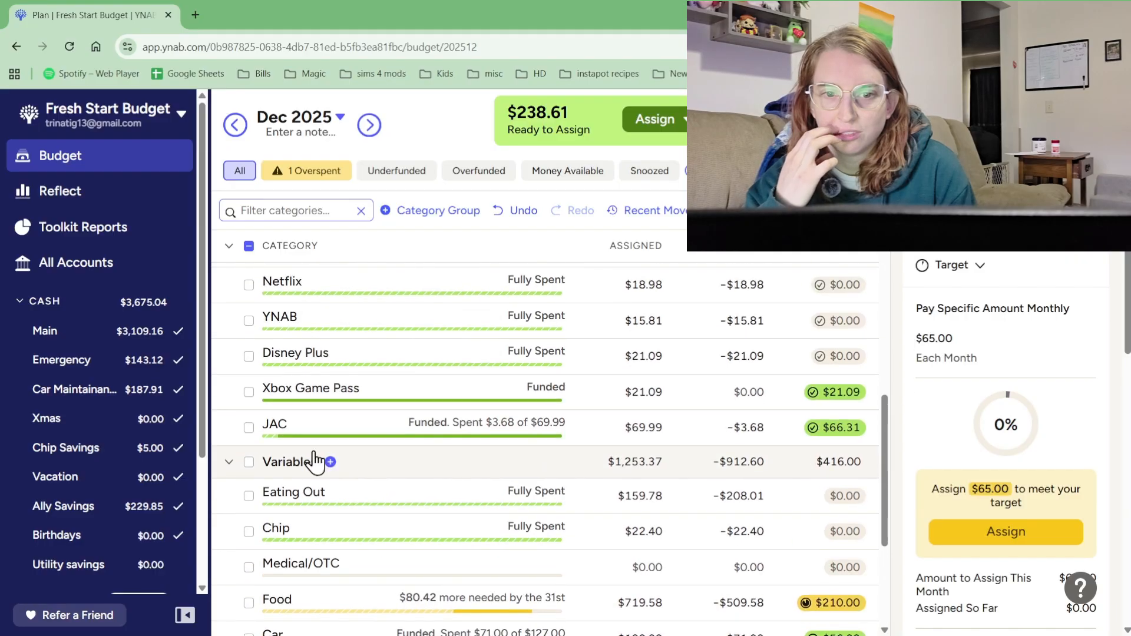
Start a new category in the Bills group
scroll(250, 530, up, 6)
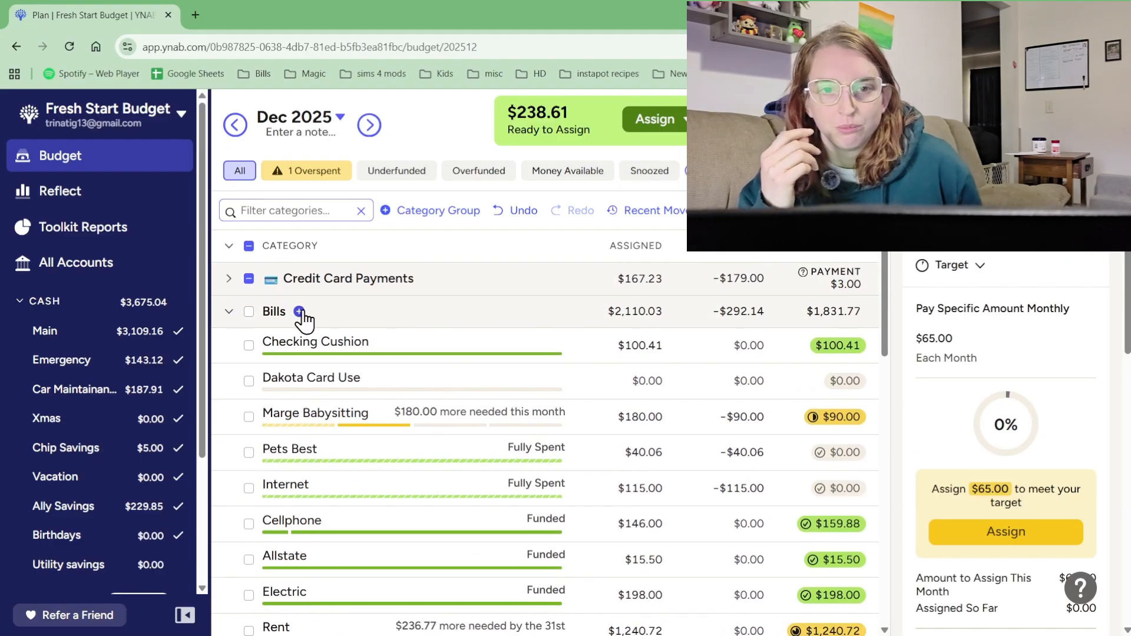
click(299, 312)
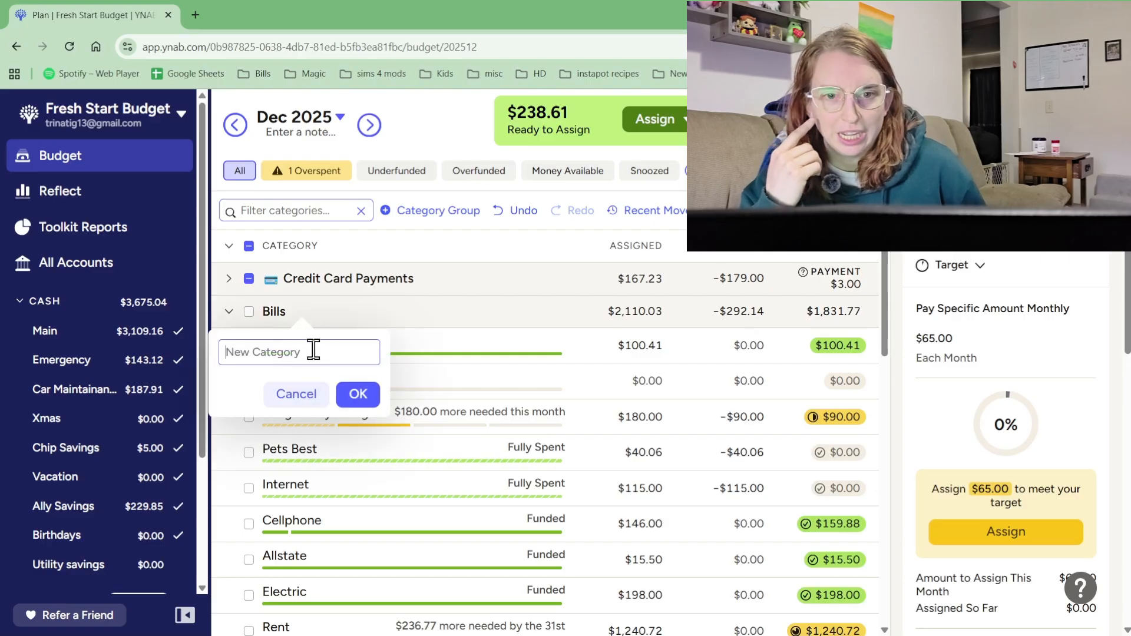
text(C)
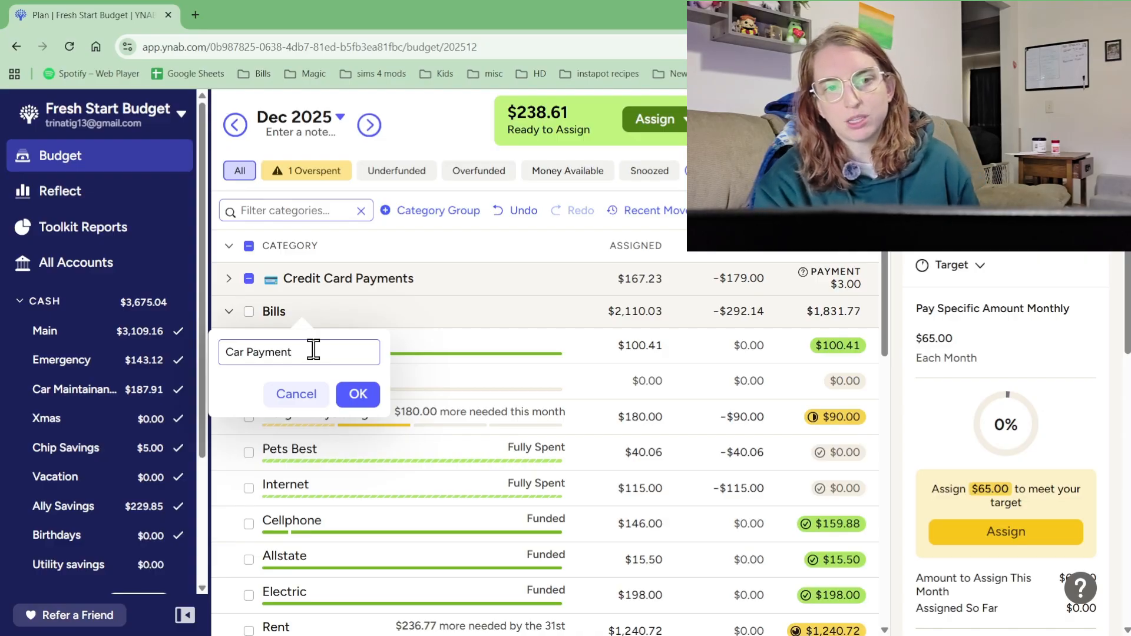
text(ar Paymen)
key(BackSpace)
key(BackSpace)
key(BackSpace)
key(BackSpace)
key(BackSpace)
key(BackSpace)
key(BackSpace)
key(BackSpace)
key(BackSpace)
key(BackSpace)
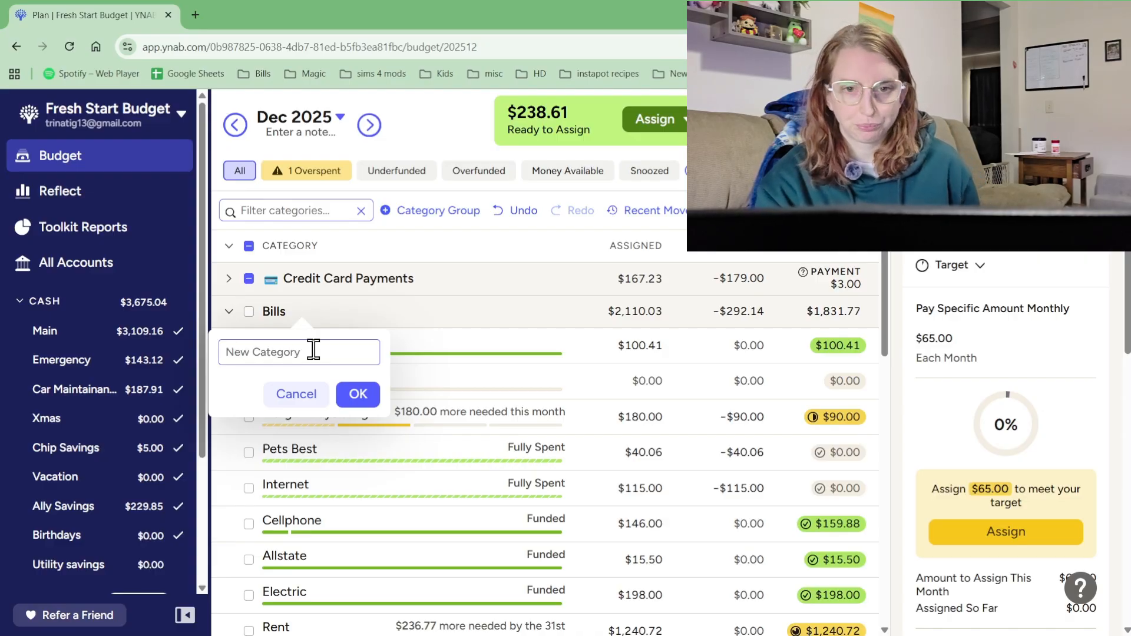
Name the new Bills category Jeep Payment and assign $100 to it for December 2025
text(Jeep Payment)
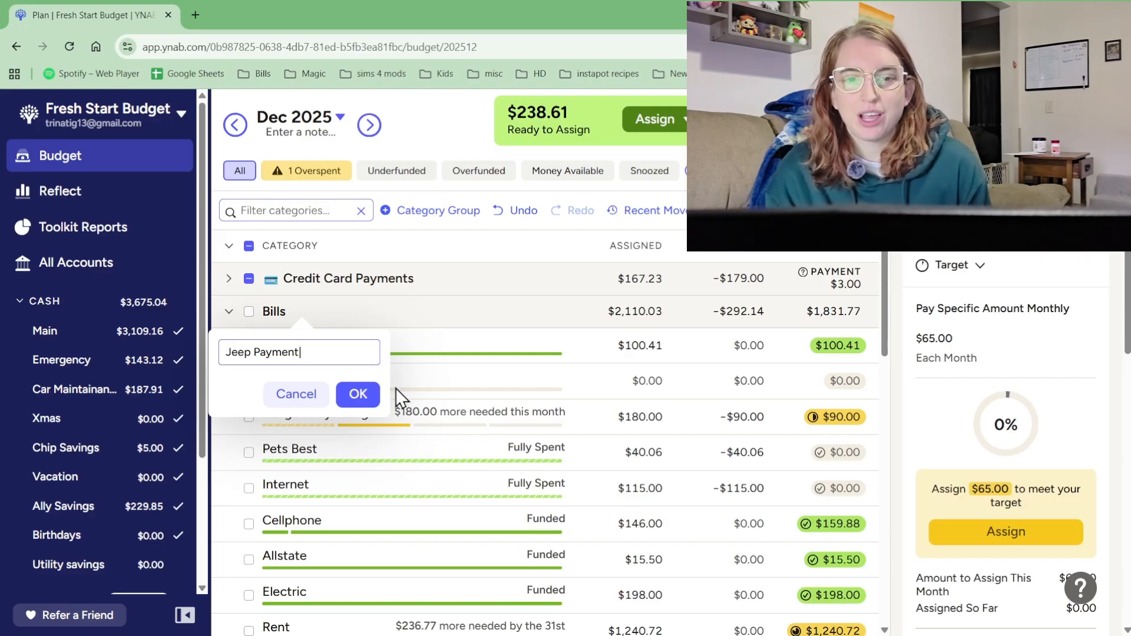
click(359, 401)
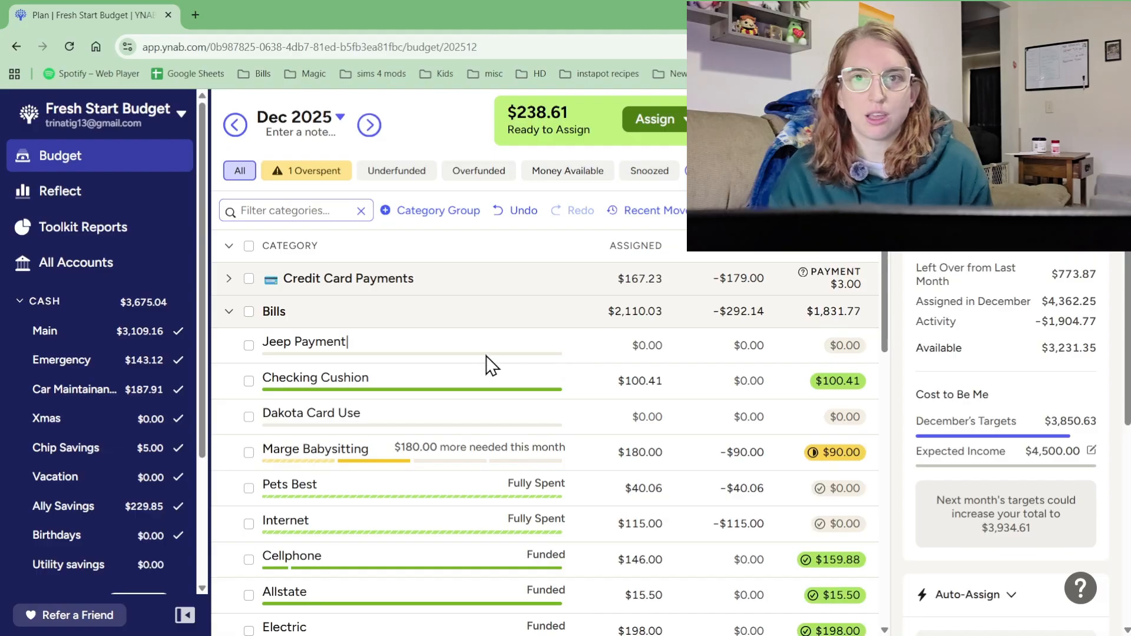
click(652, 345)
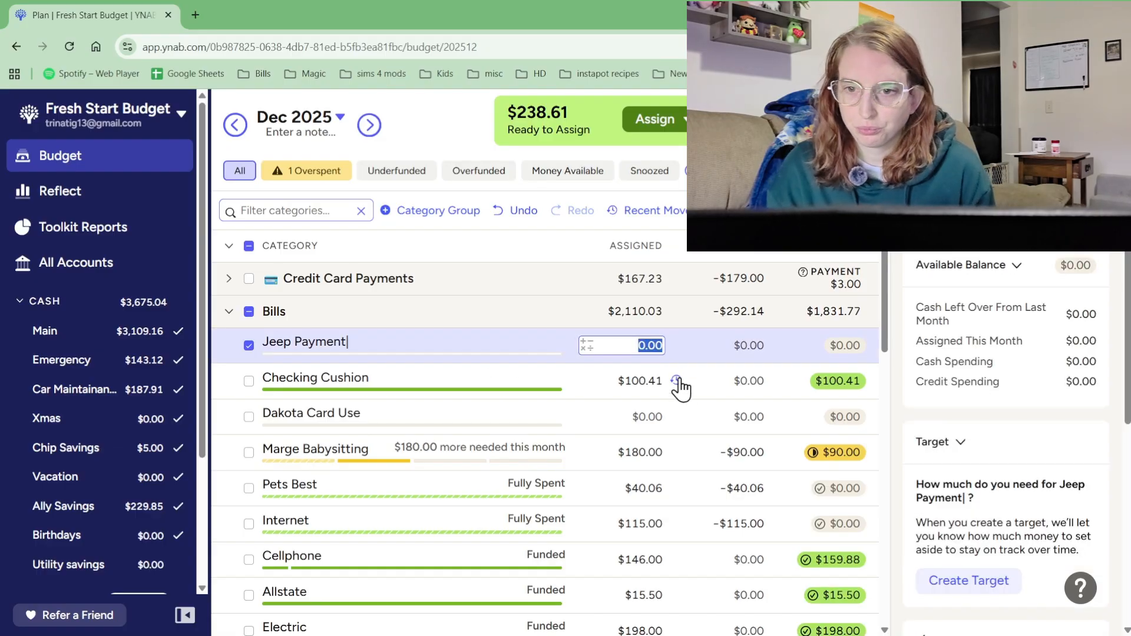
text(1)
key(Return)
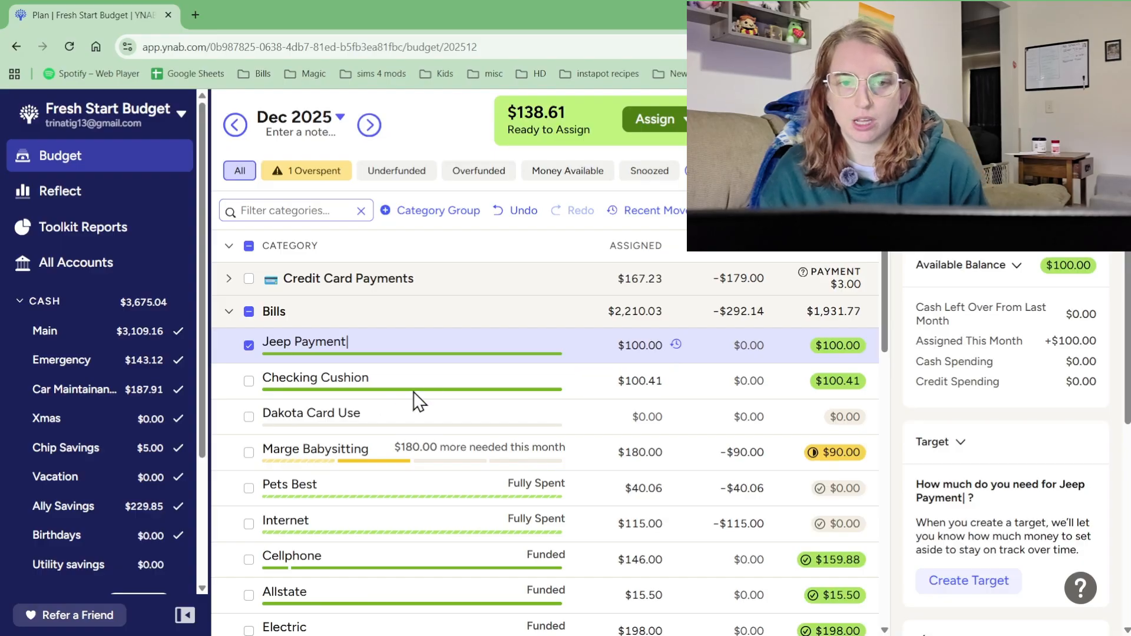
Collapse the Subscriptions group and assign $25 to Medical/OTC under Variables
scroll(410, 436, down, 5)
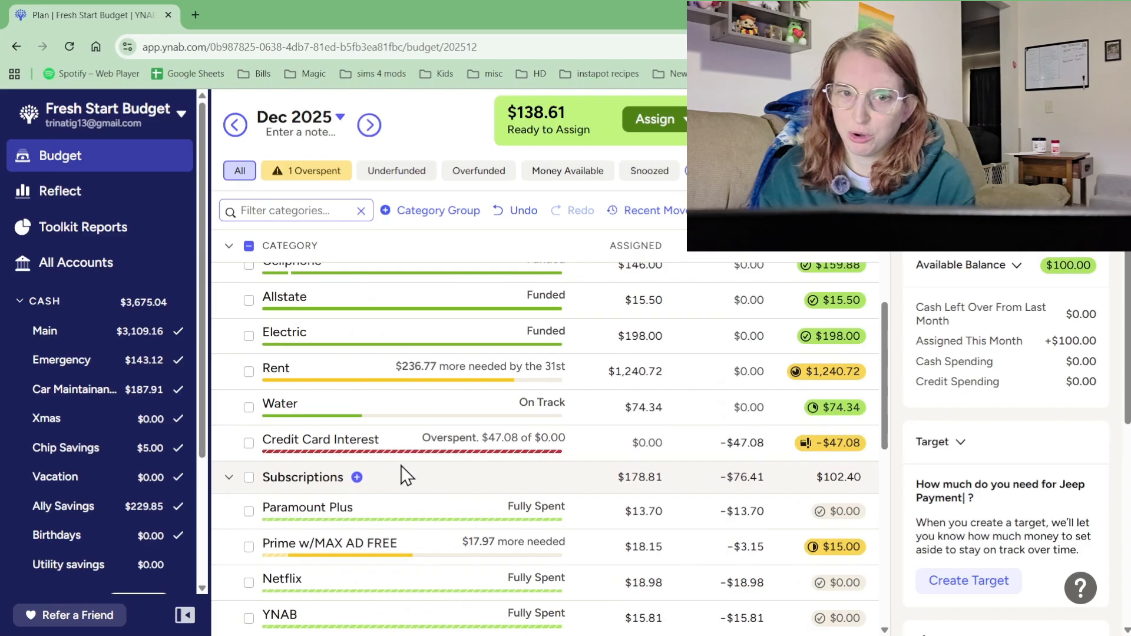
click(229, 478)
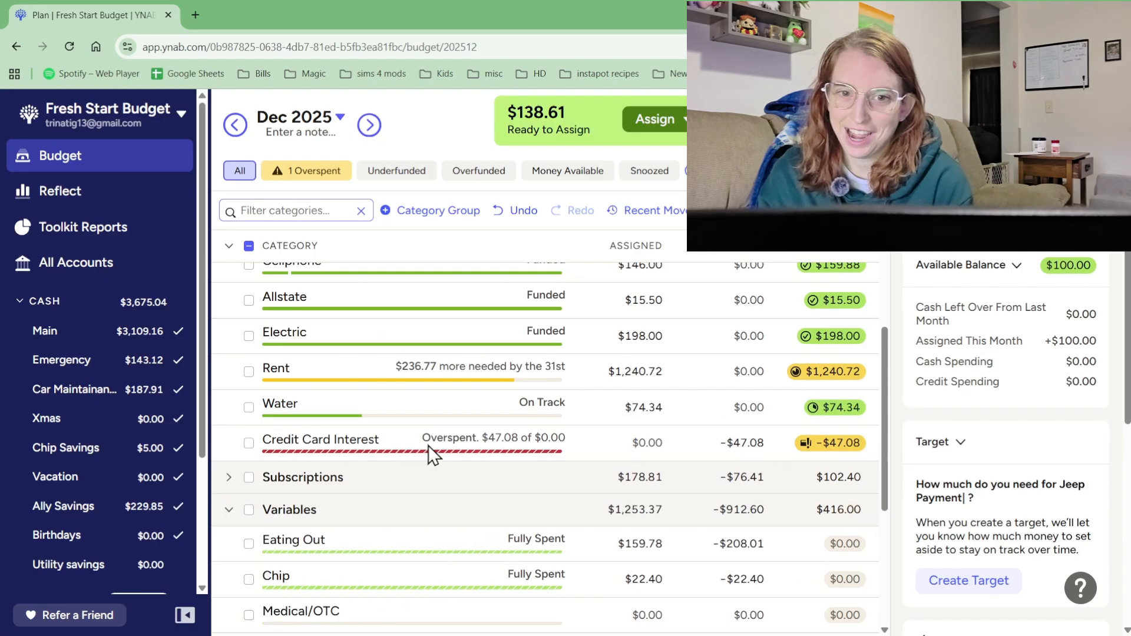
scroll(413, 454, up, 5)
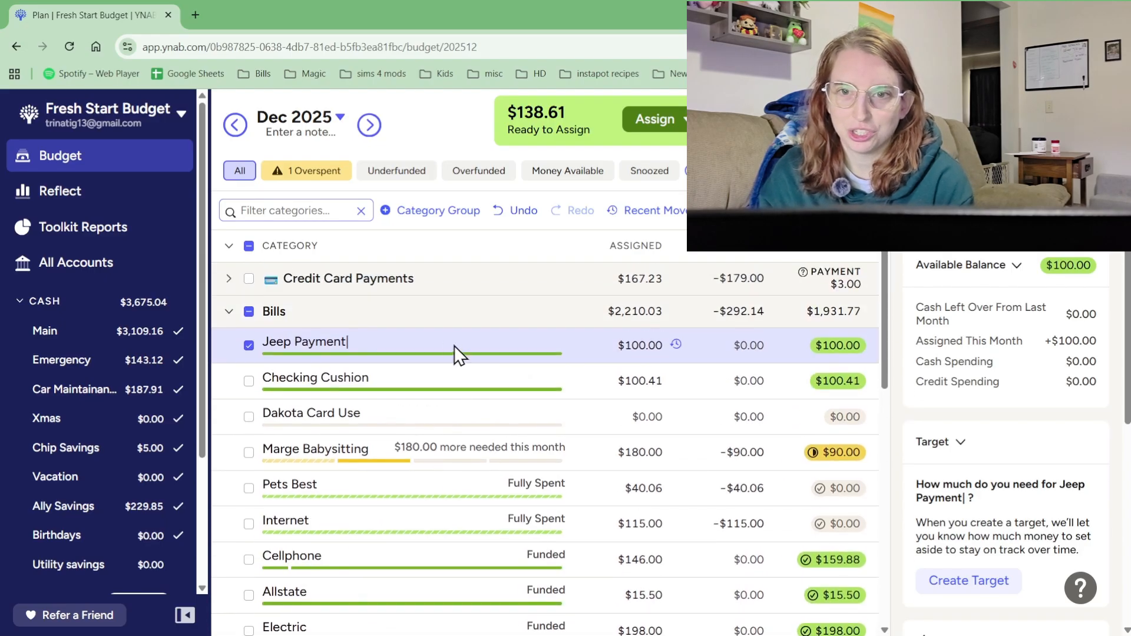
scroll(443, 394, down, 7)
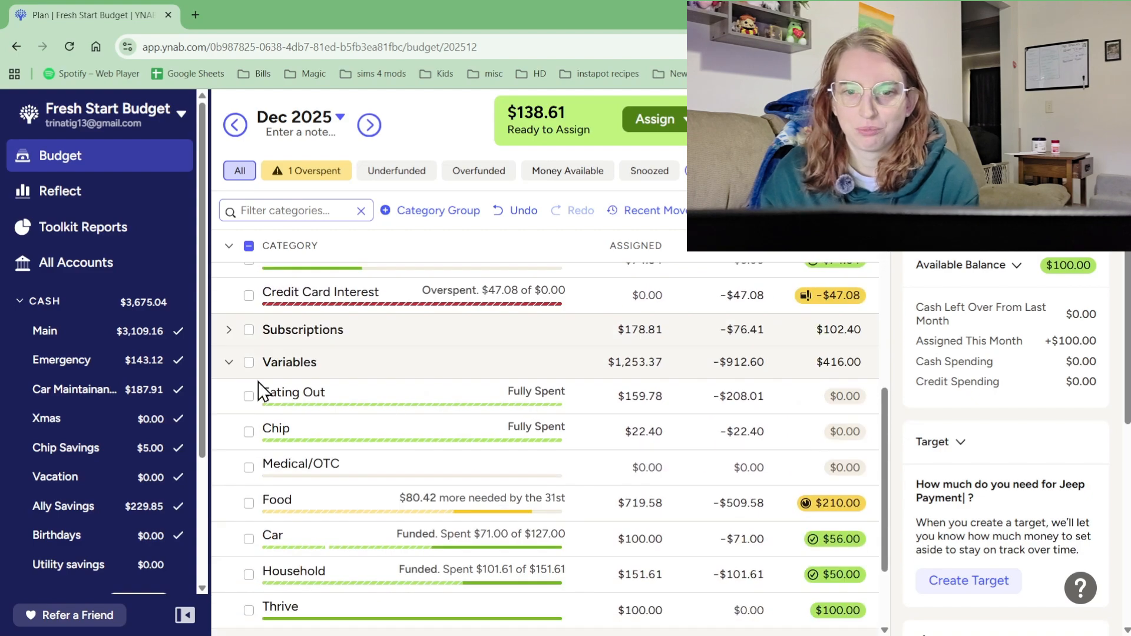
scroll(412, 429, down, 1)
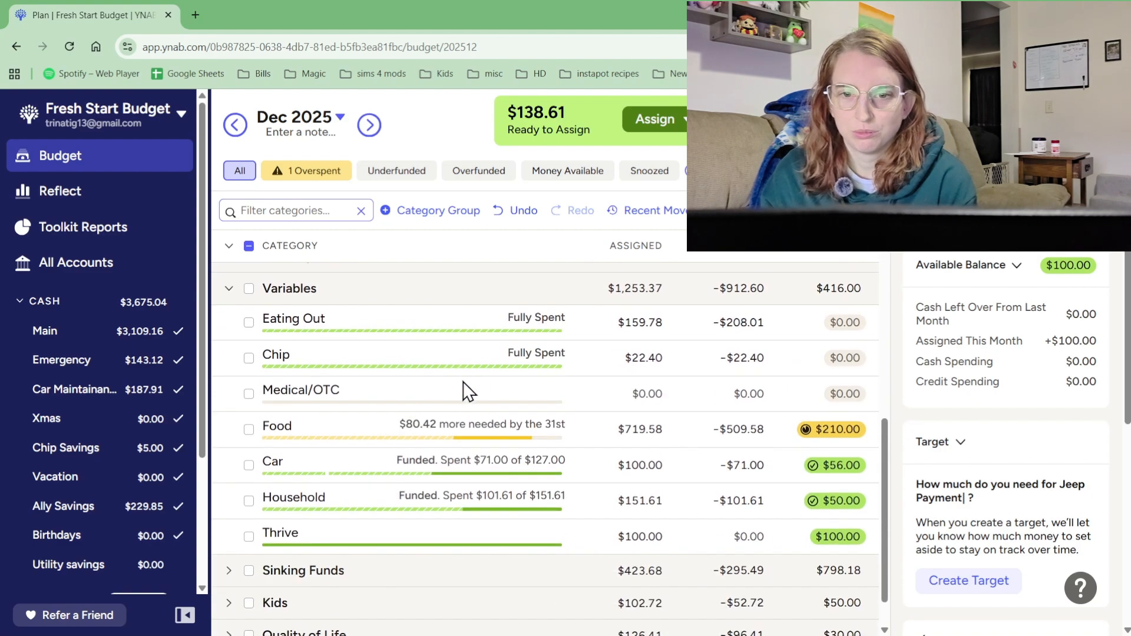
click(642, 393)
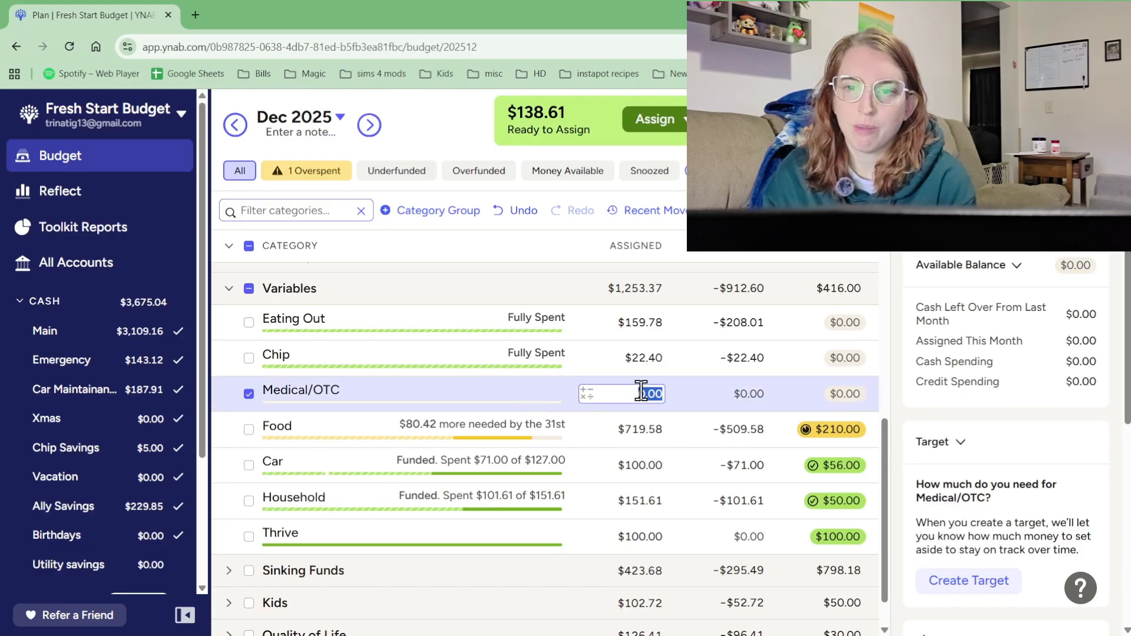
text(25)
key(Return)
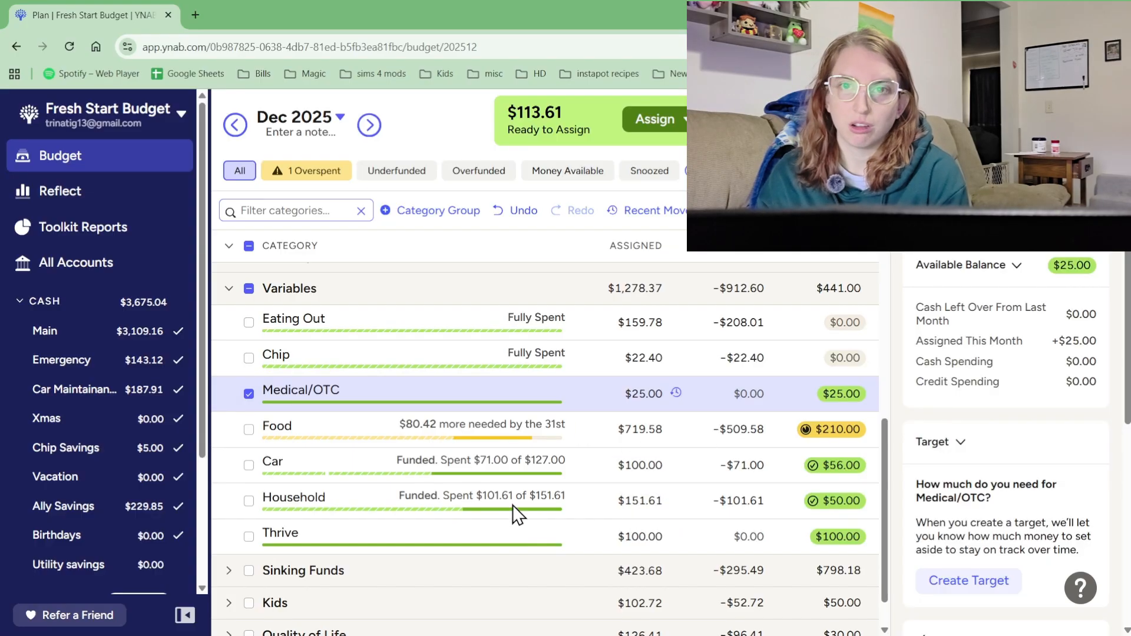
Add $50 to the amount assigned to Eating Out under Variables
click(590, 323)
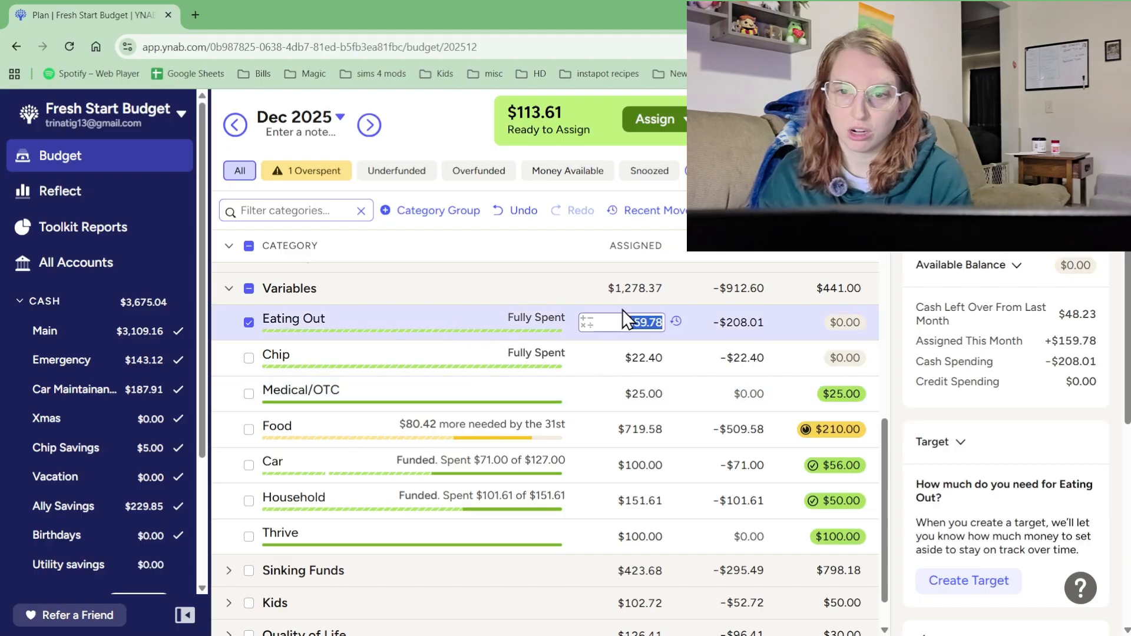
click(586, 322)
click(570, 369)
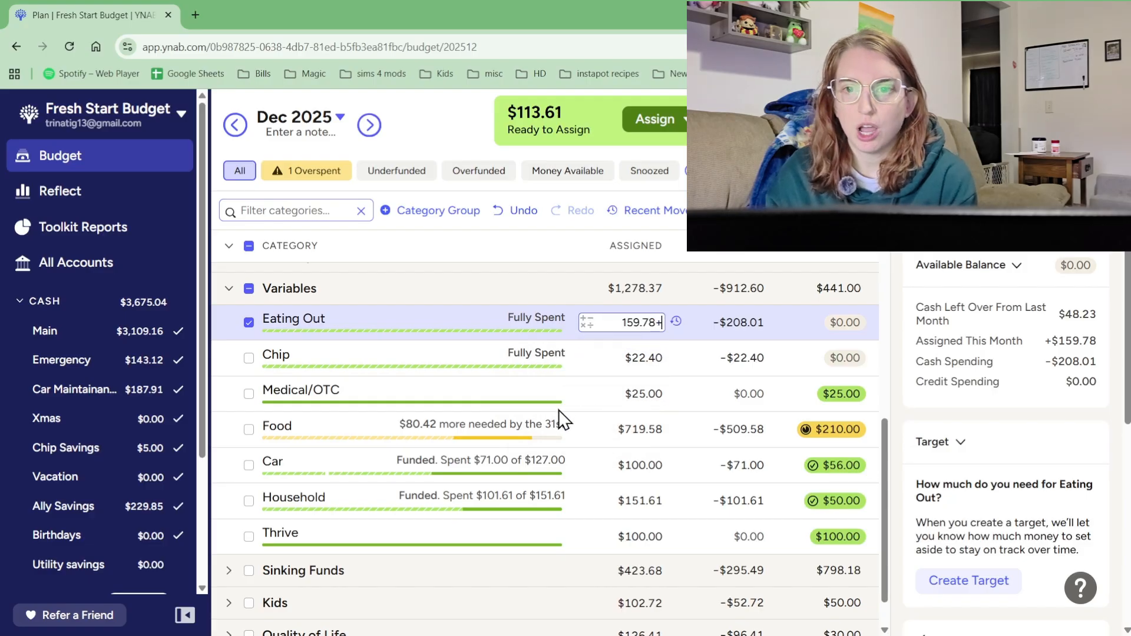
text(50)
key(Return)
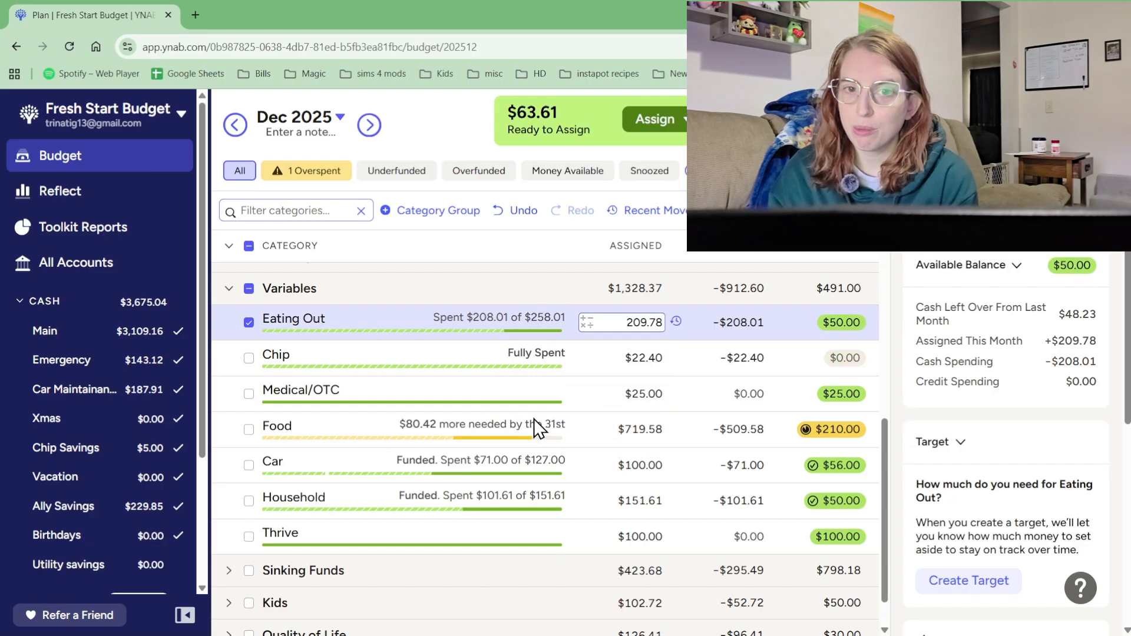
Collapse the Variables and Bills groups, and expand Quality of Life to examine how its categories are funded
scroll(531, 360, down, 1)
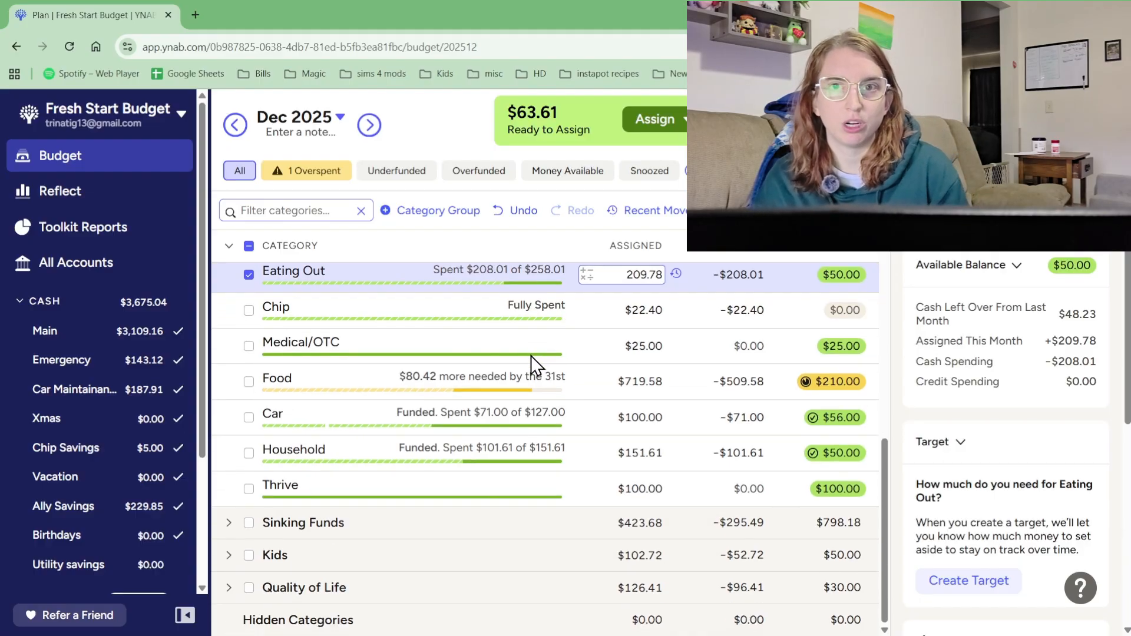
scroll(523, 371, up, 3)
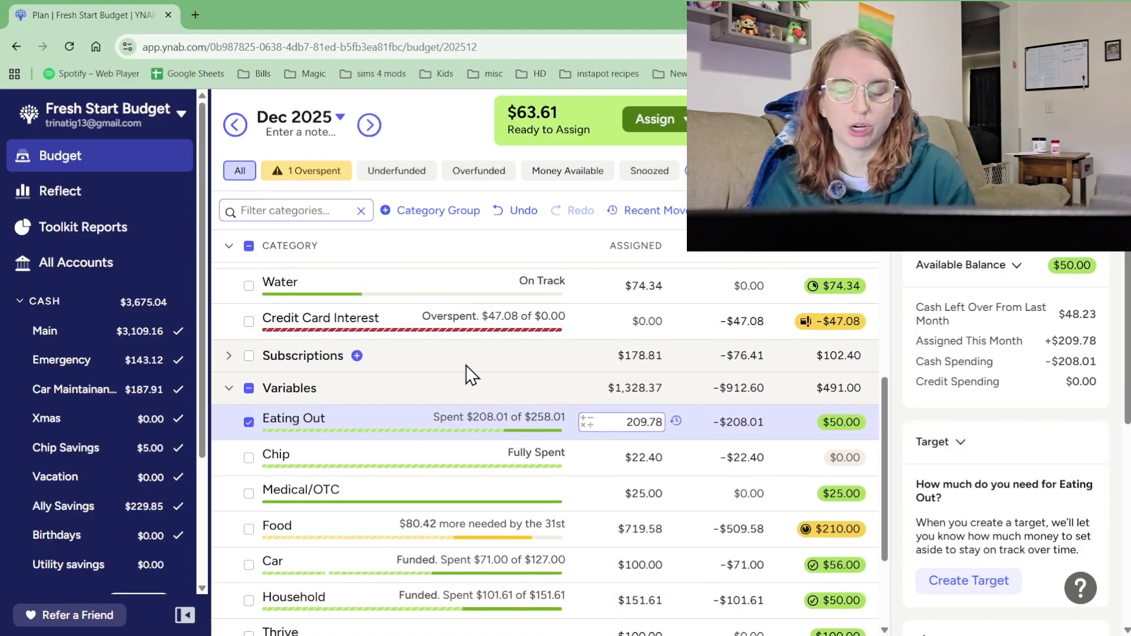
click(230, 389)
scroll(355, 443, up, 4)
scroll(248, 340, up, 2)
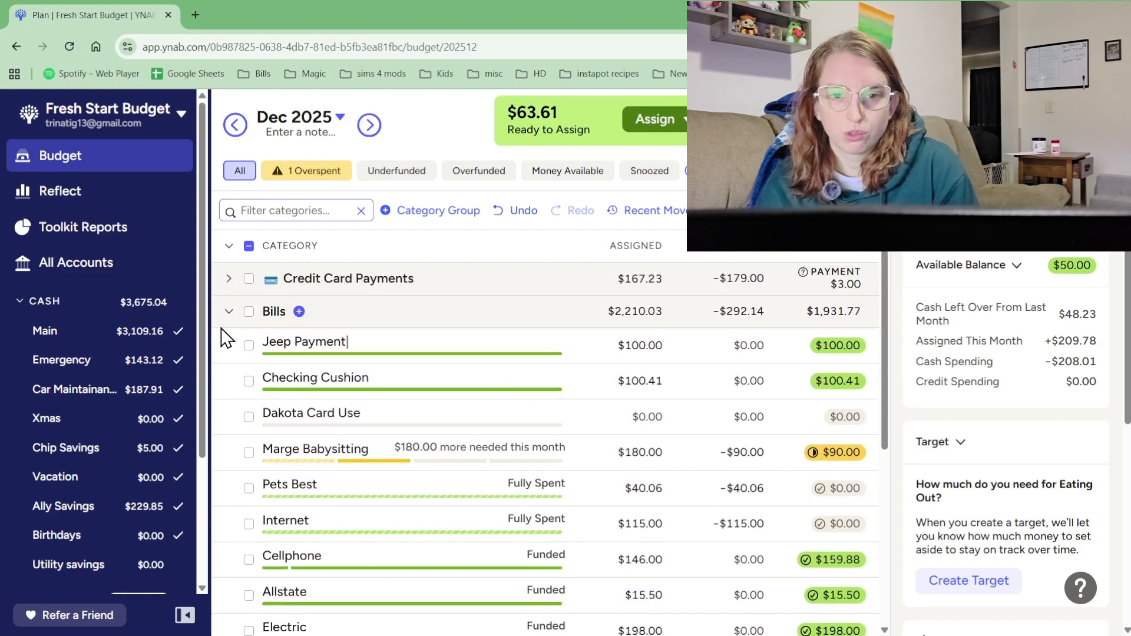
click(228, 311)
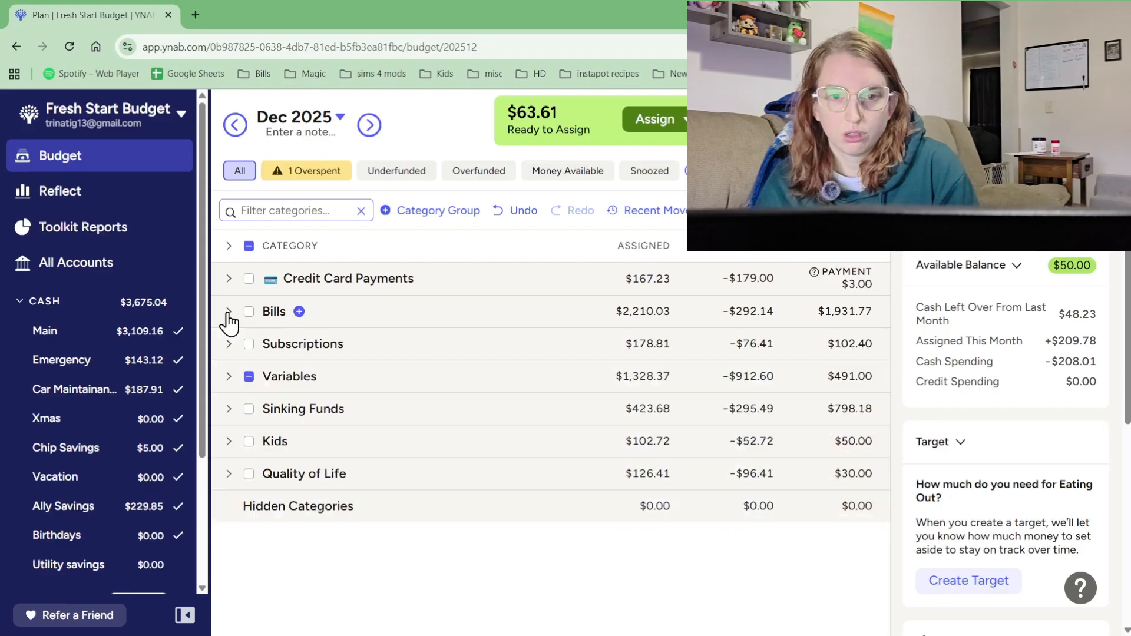
click(231, 476)
scroll(371, 465, down, 4)
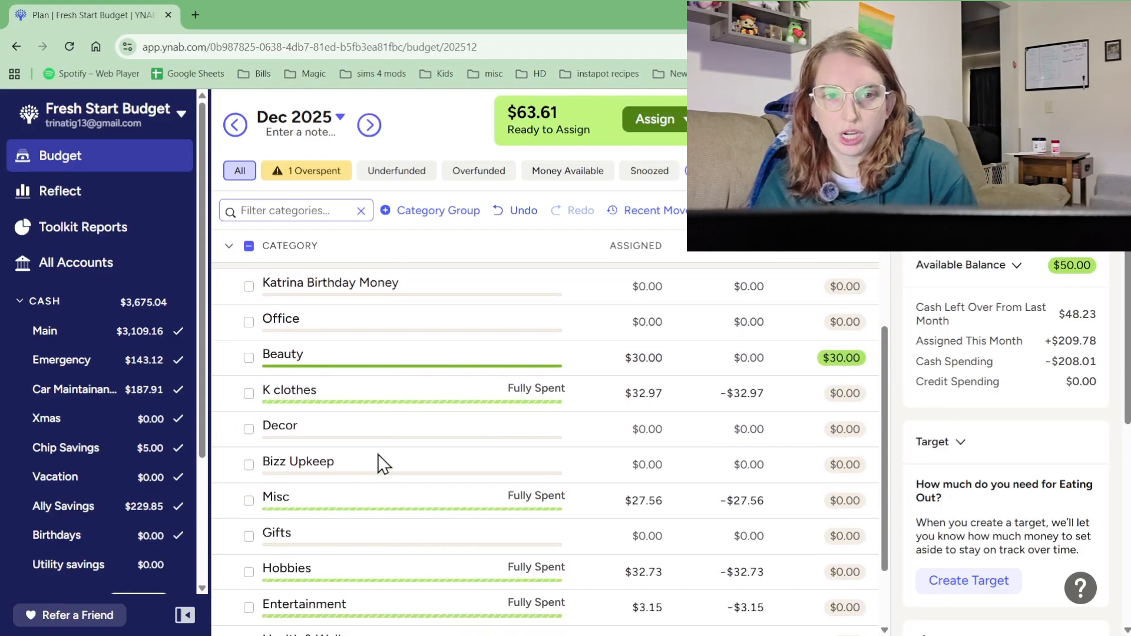
scroll(353, 456, up, 4)
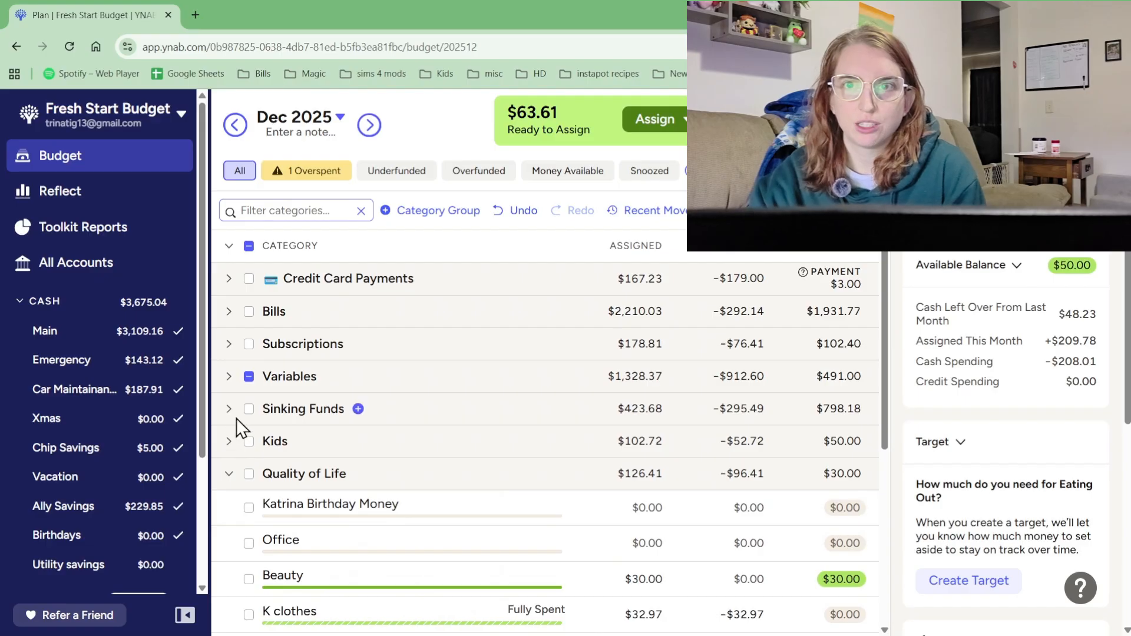
Expand Sinking Funds and add $63.61 to the amount assigned to Emergency
click(230, 410)
scroll(366, 466, down, 2)
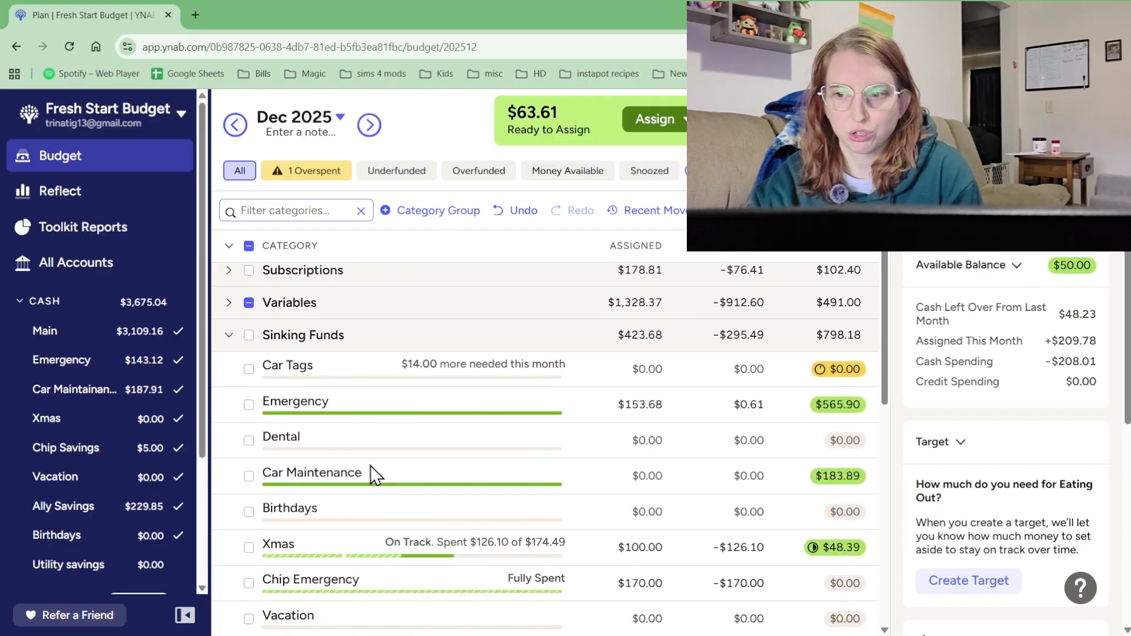
scroll(377, 460, up, 2)
scroll(436, 454, down, 4)
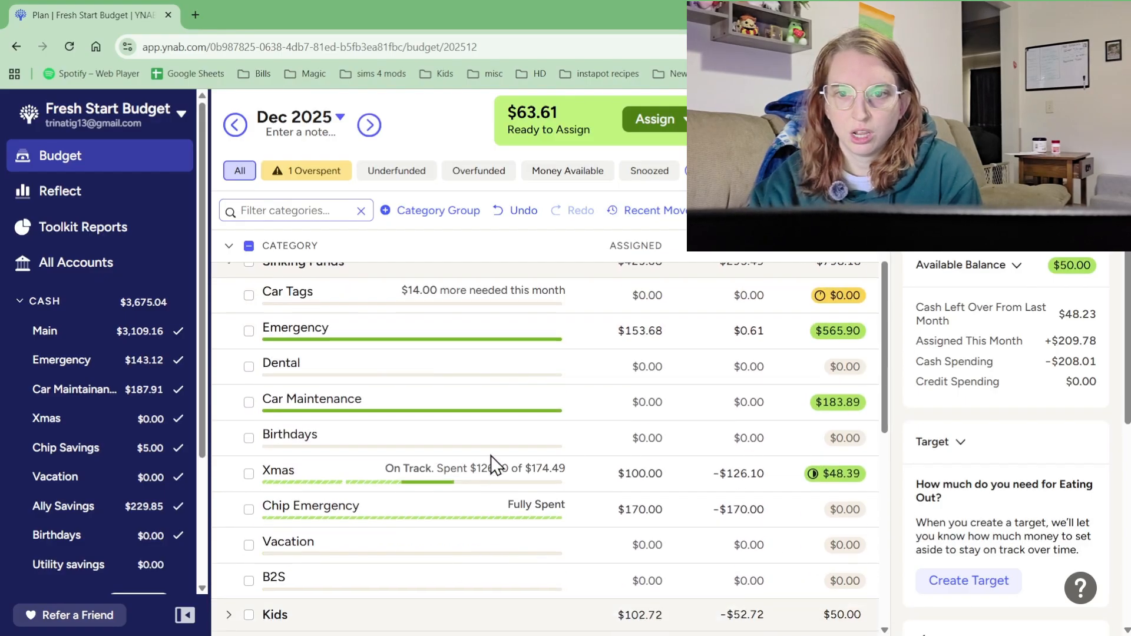
click(577, 329)
click(569, 377)
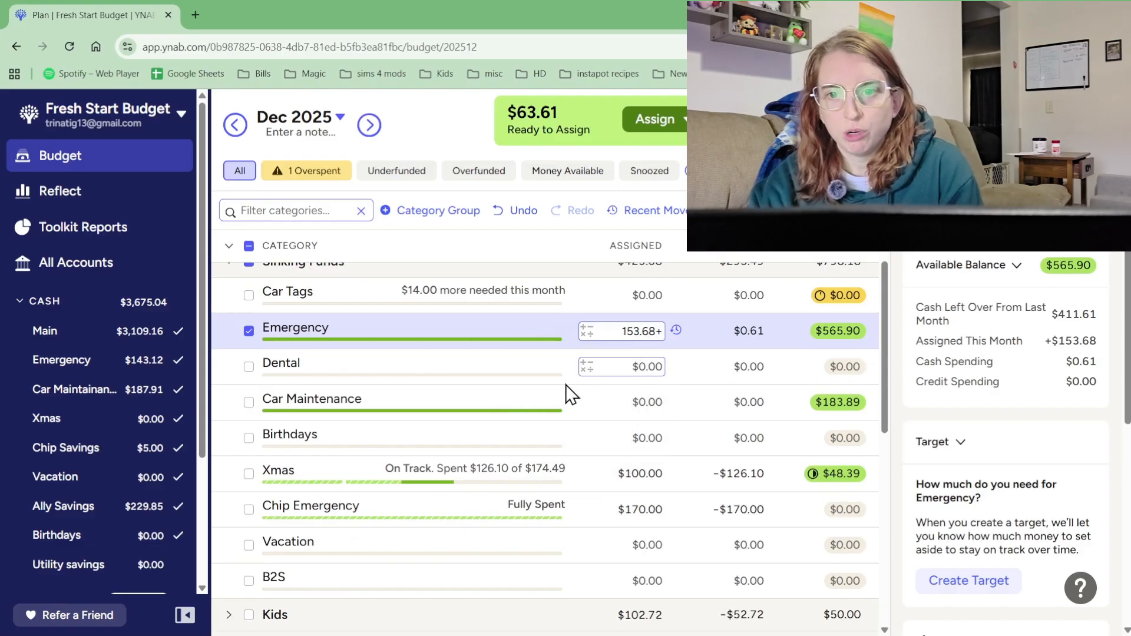
text(63)
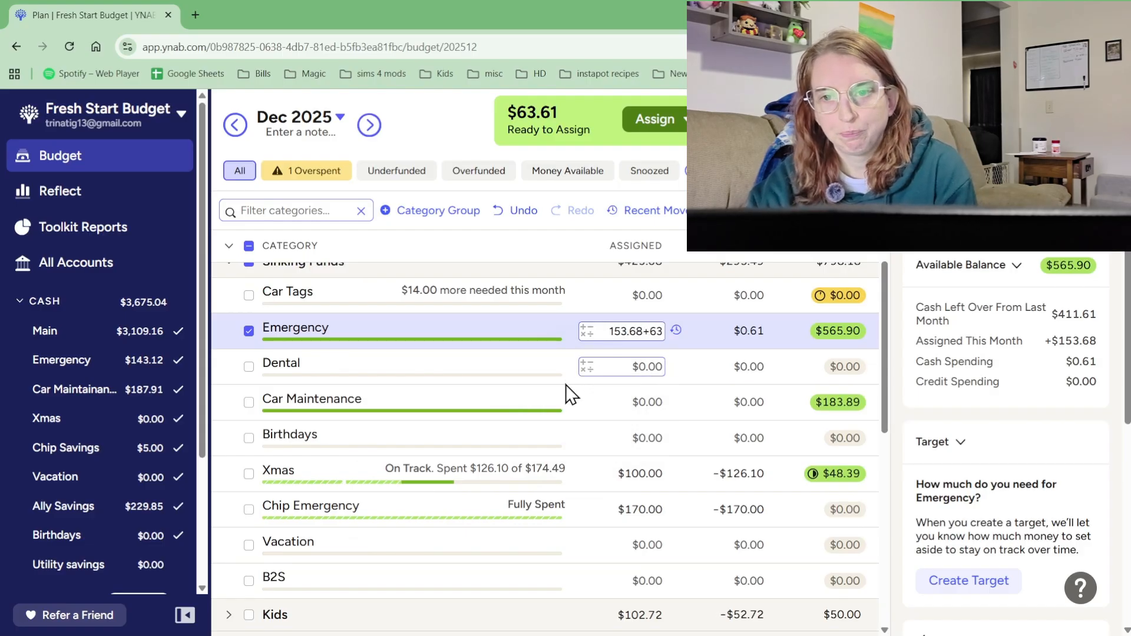
text(.61)
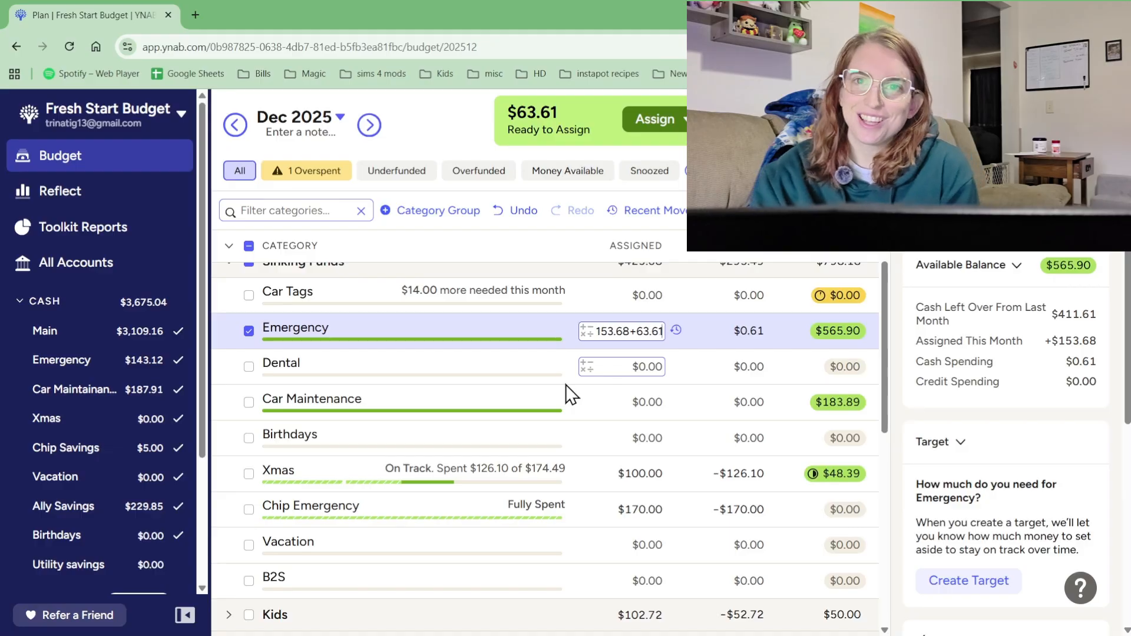
key(Return)
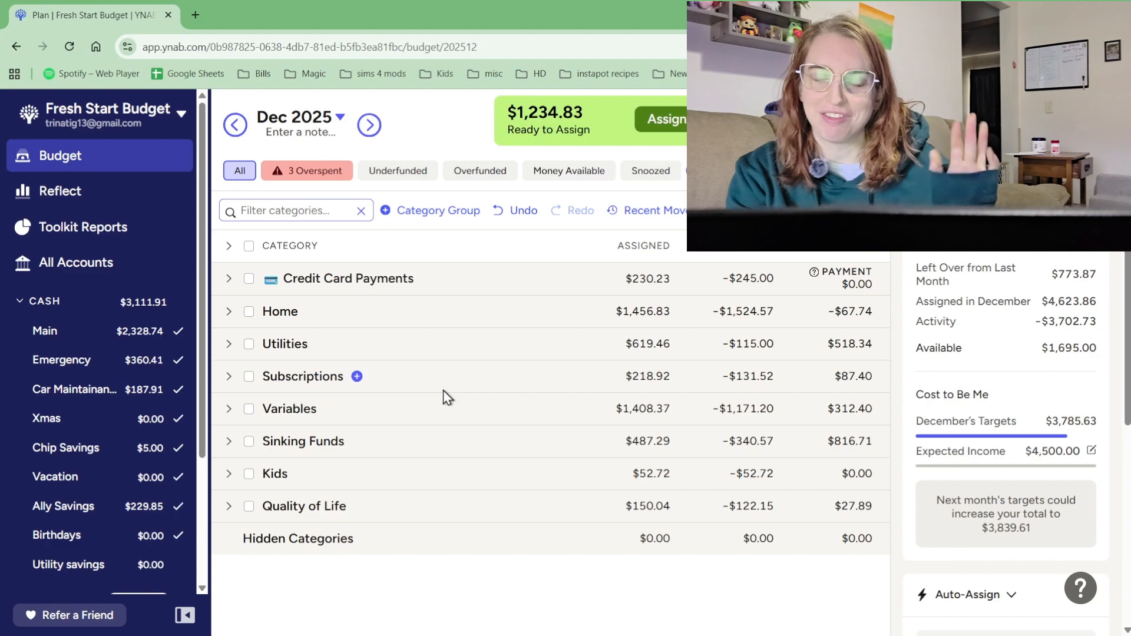
Filter the budget to overspent categories and cover the Rent overspending in the Home group from Inflow: Ready to Assign
click(307, 176)
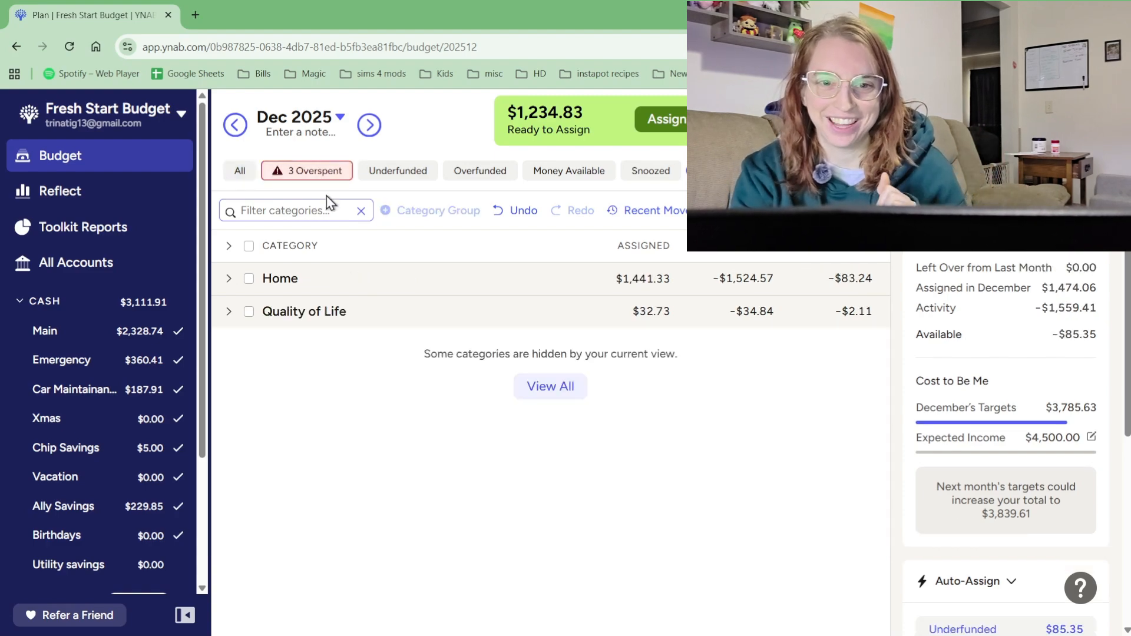
click(228, 279)
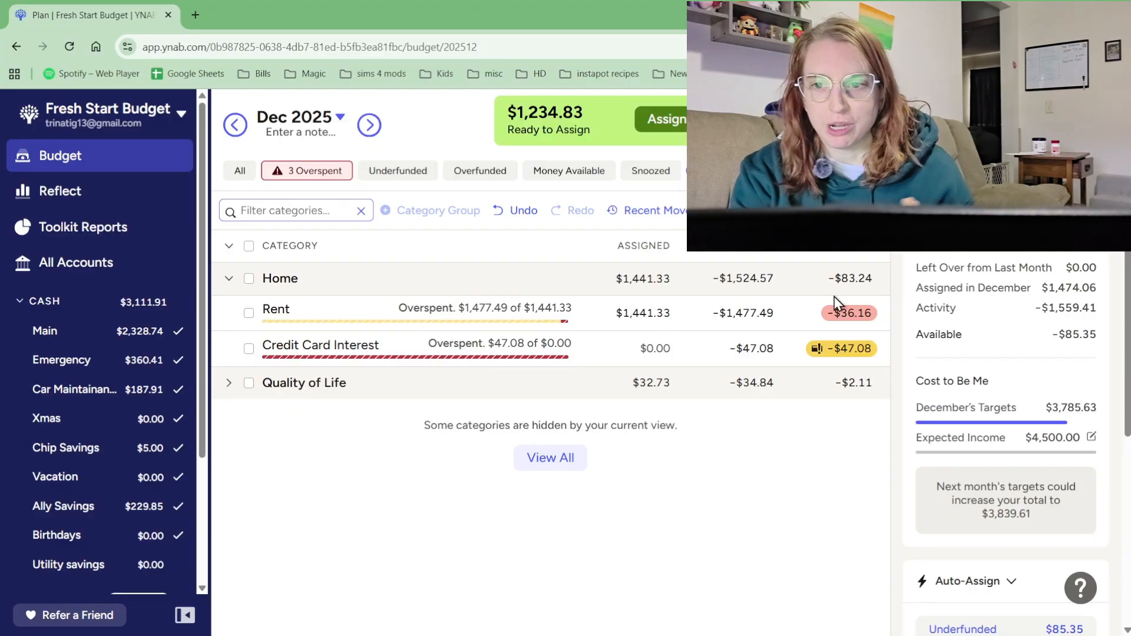
click(849, 313)
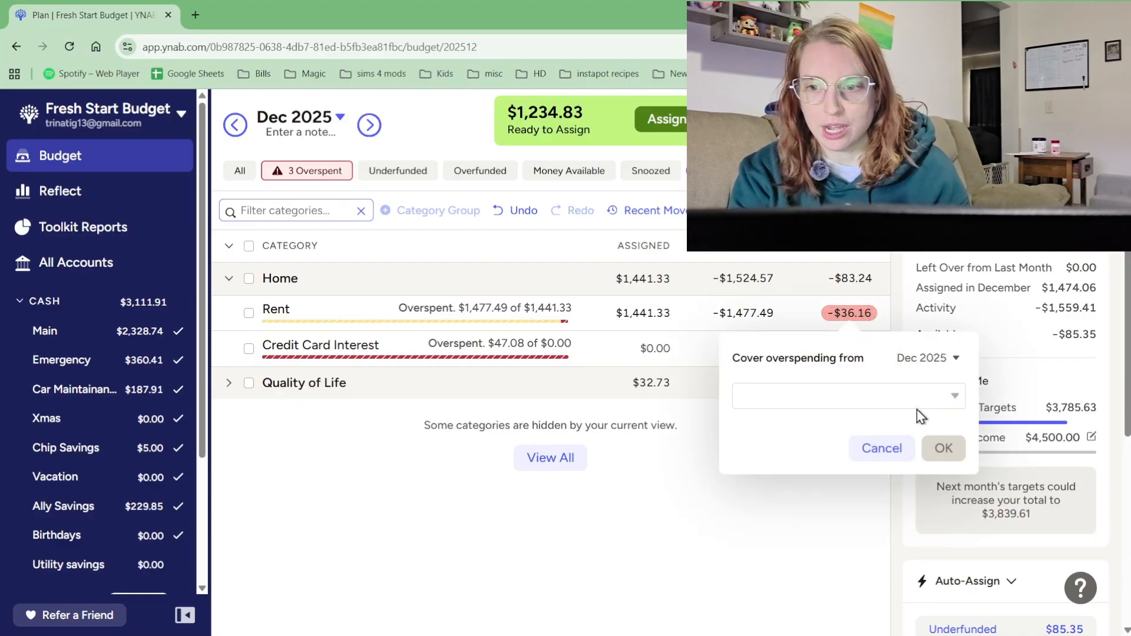
click(944, 398)
click(837, 162)
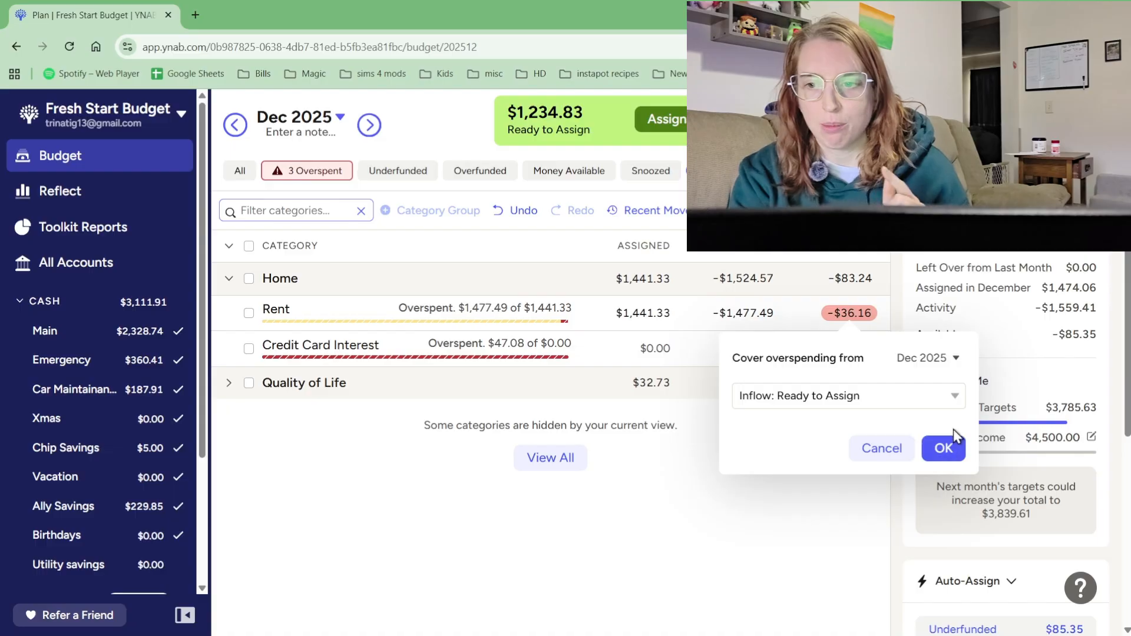
click(945, 449)
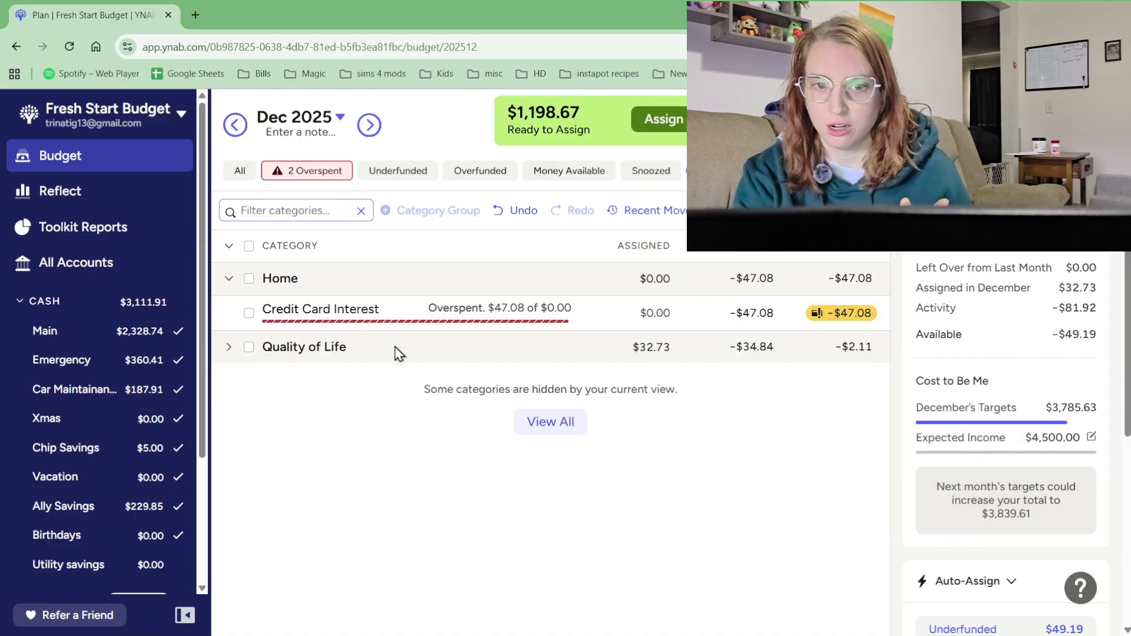
Expand Quality of Life and cover the Hobbies overspending from Inflow: Ready to Assign
click(229, 347)
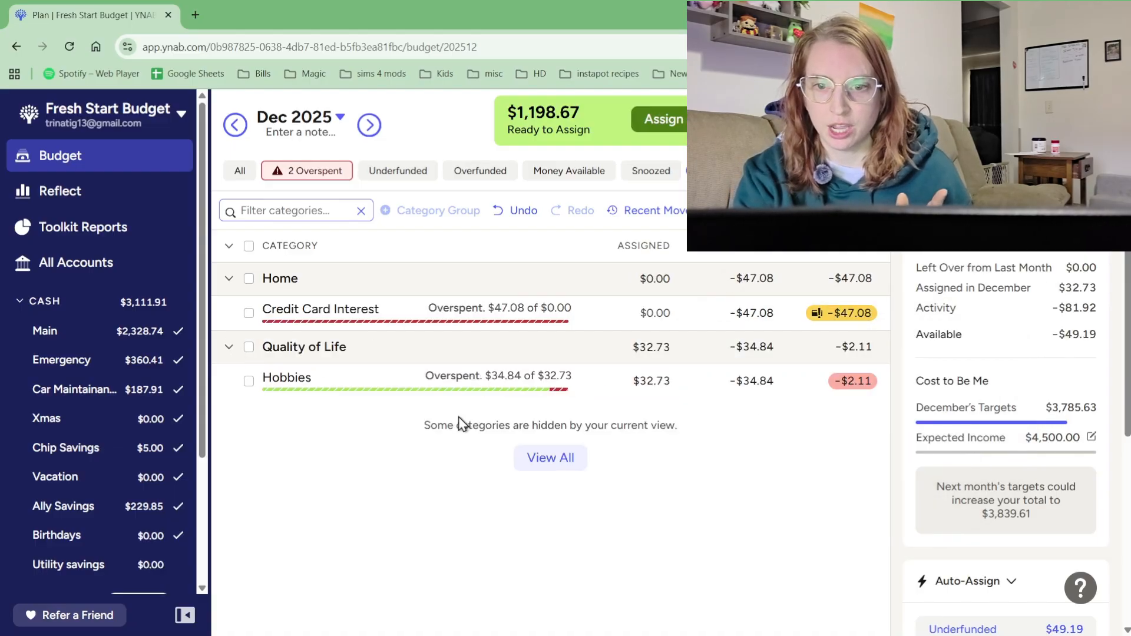
click(855, 382)
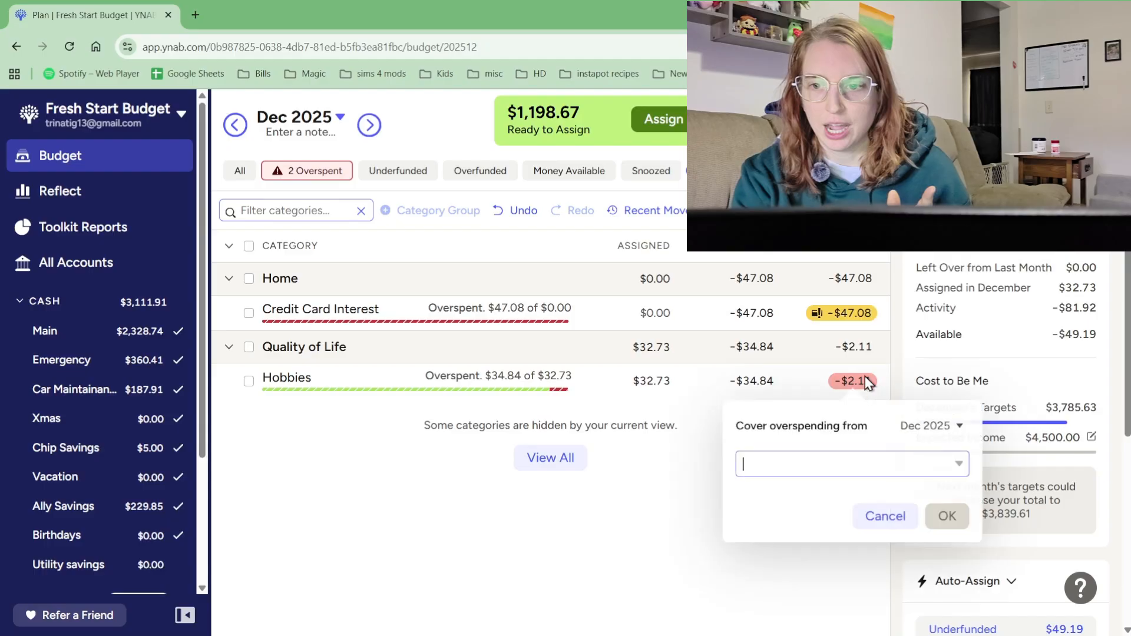
click(953, 463)
click(910, 197)
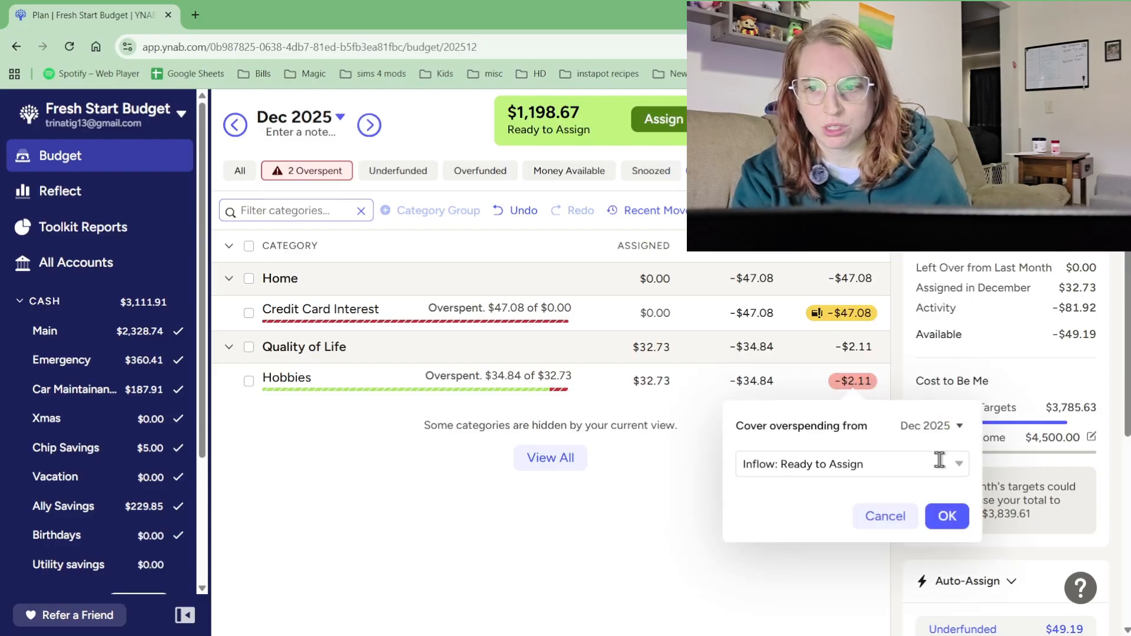
click(958, 517)
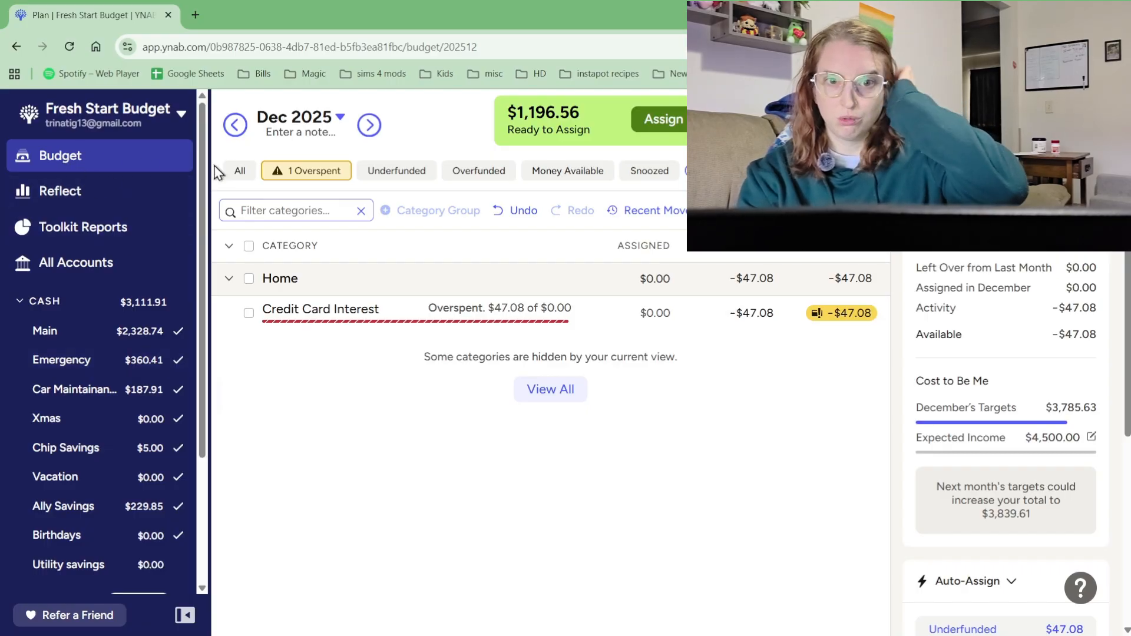
Show all categories again and move the family member's Spending Money category from the Home group to the end of Variables
click(240, 171)
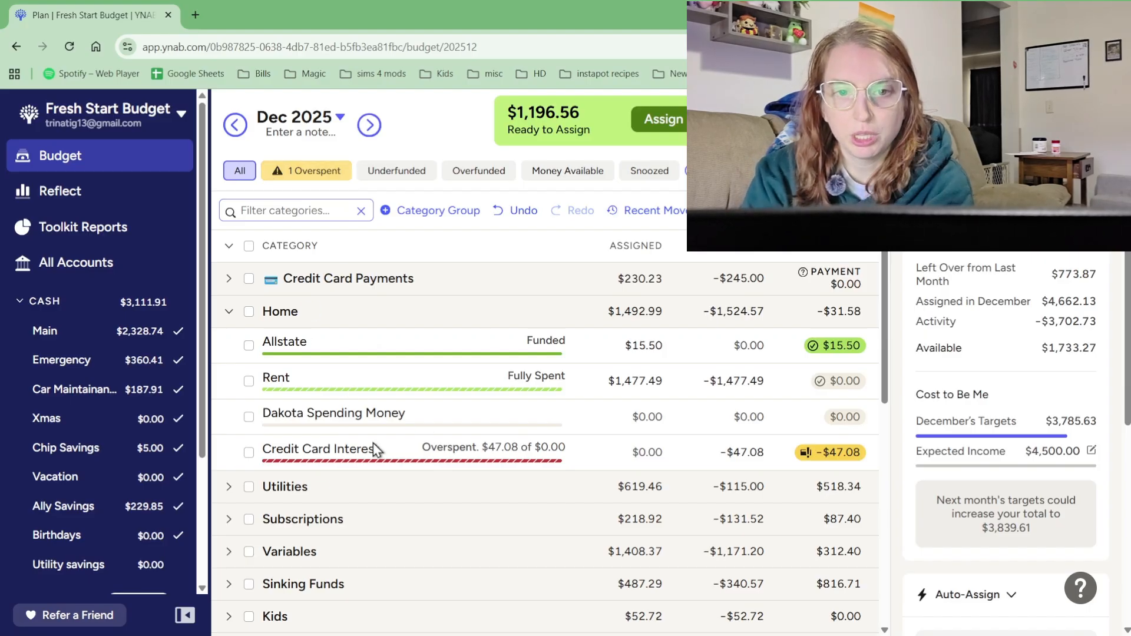
click(228, 311)
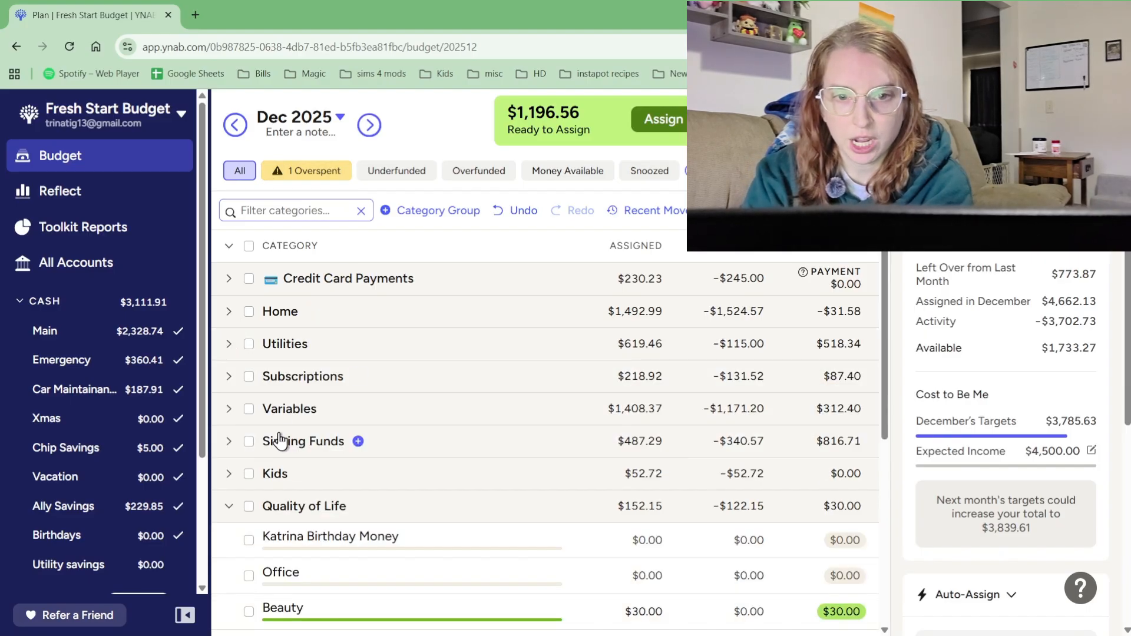
click(229, 345)
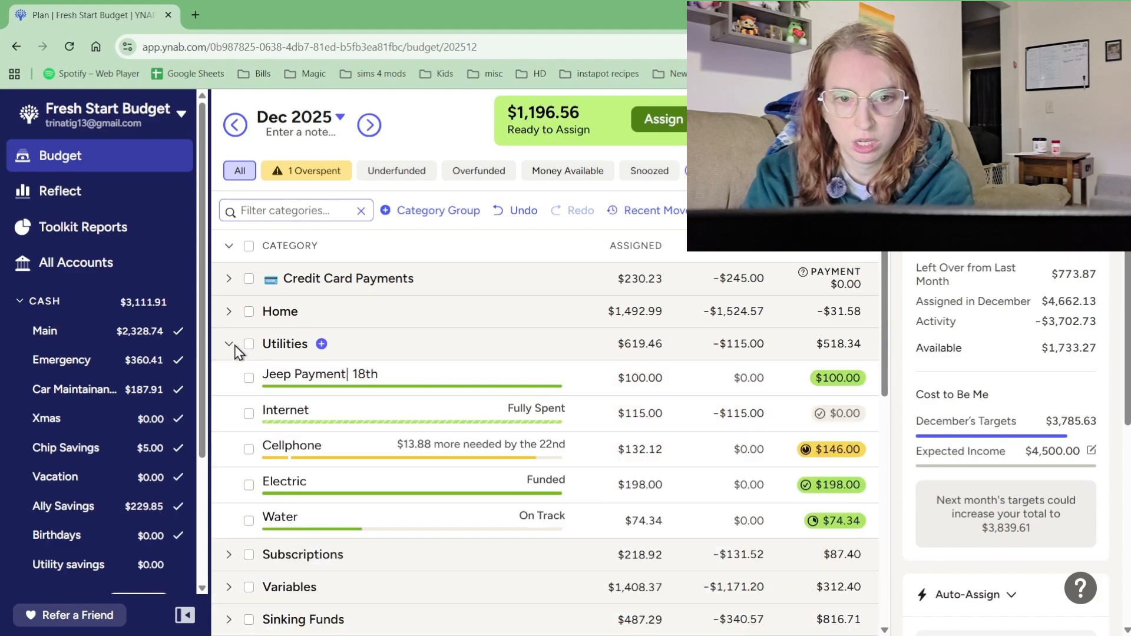
click(229, 312)
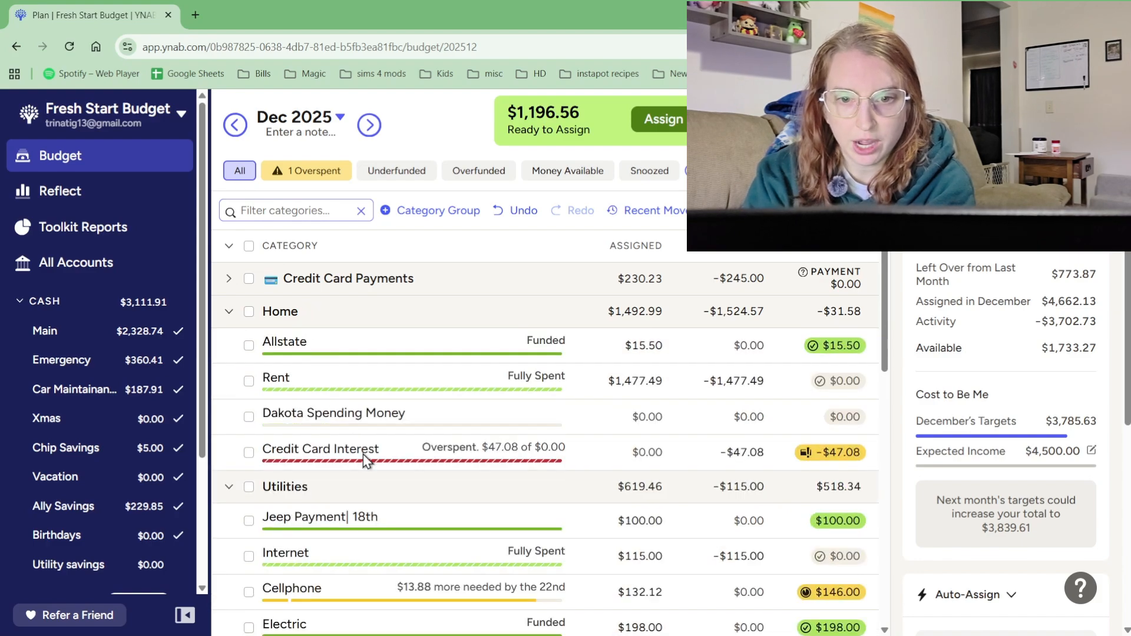
drag(361, 419, 367, 506)
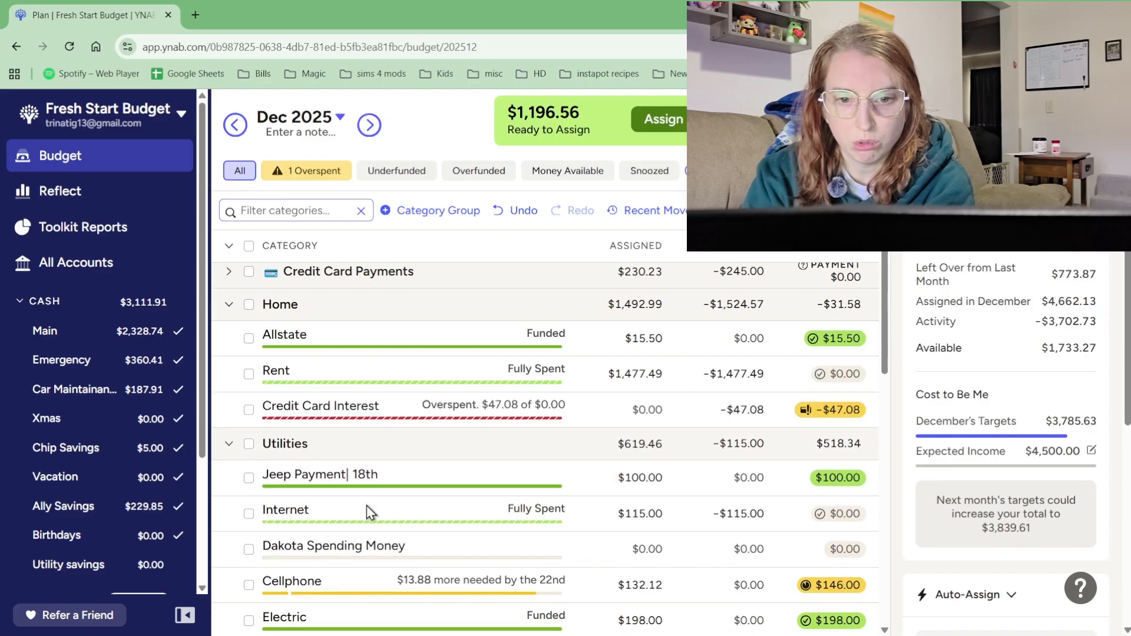
scroll(375, 412, down, 4)
scroll(377, 394, up, 1)
drag(351, 343, 345, 540)
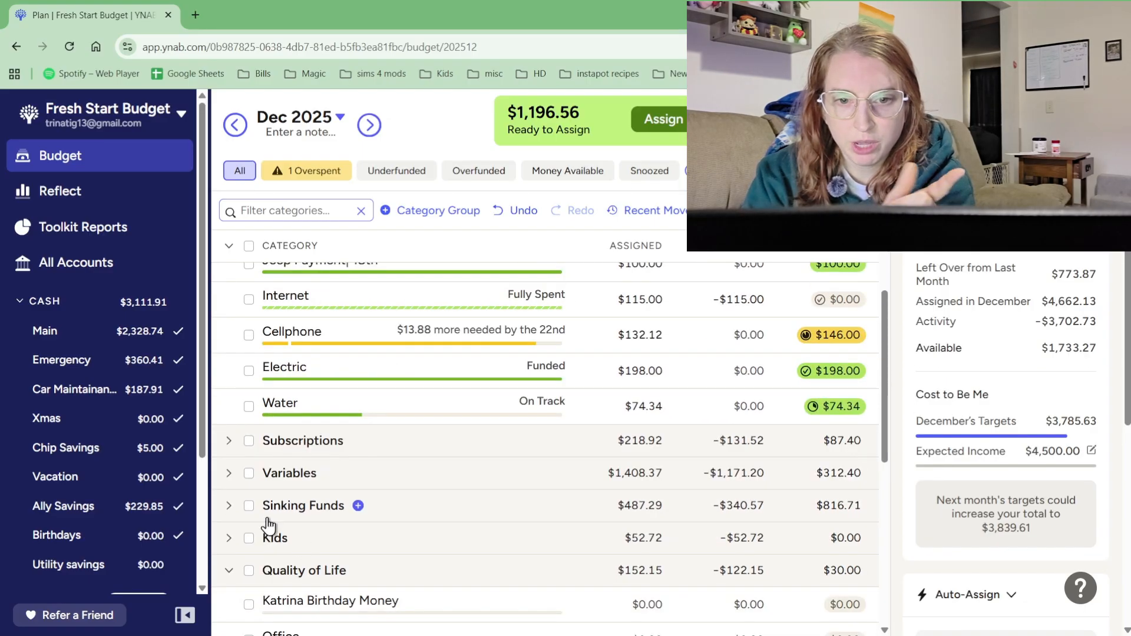
click(234, 476)
scroll(366, 531, down, 5)
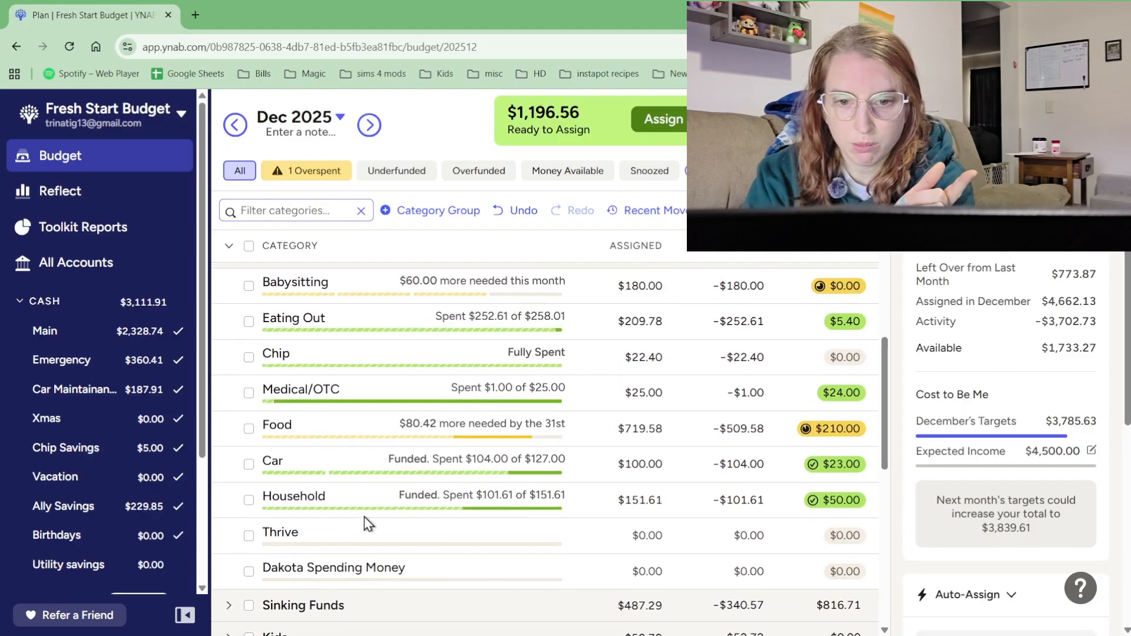
Examine how the Utilities and Subscriptions categories are funded, and collapse both groups
scroll(401, 495, up, 5)
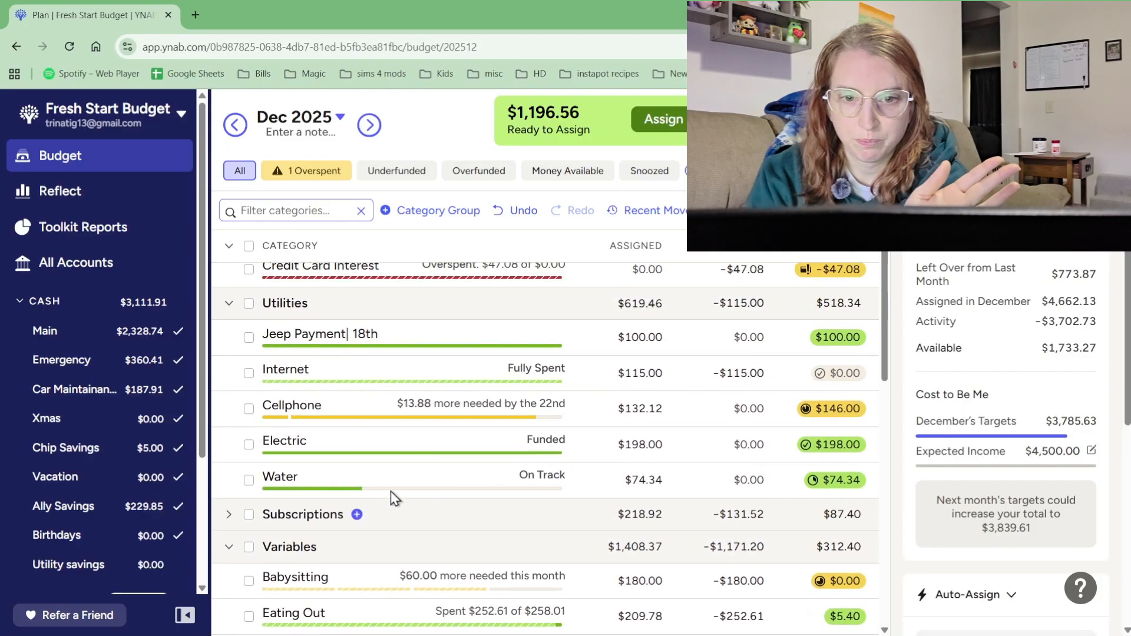
scroll(283, 360, up, 1)
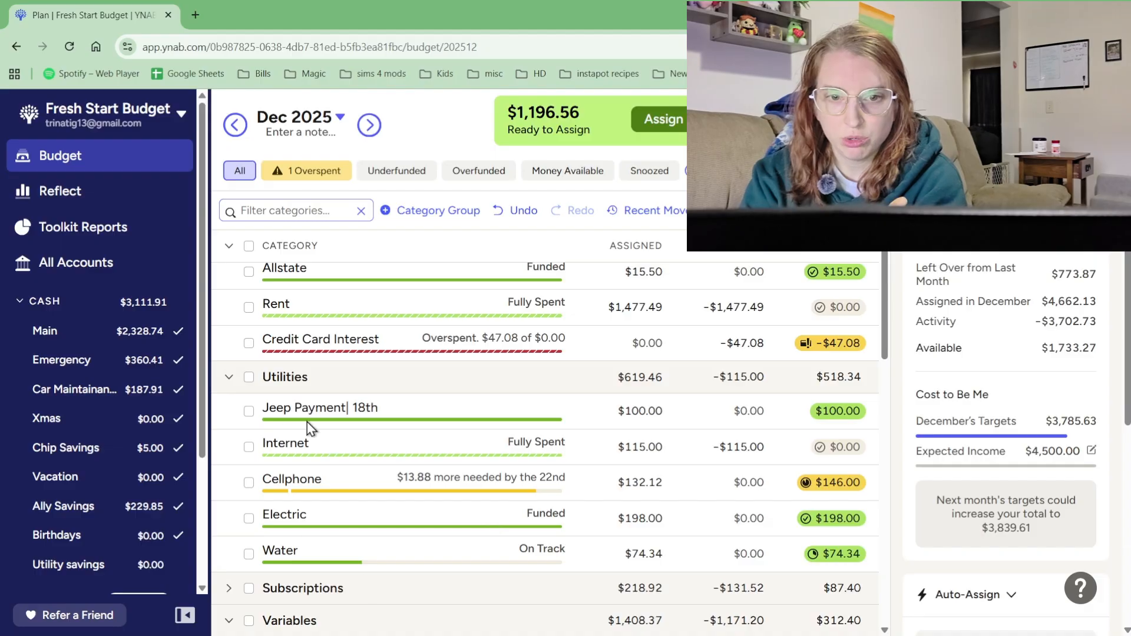
click(229, 377)
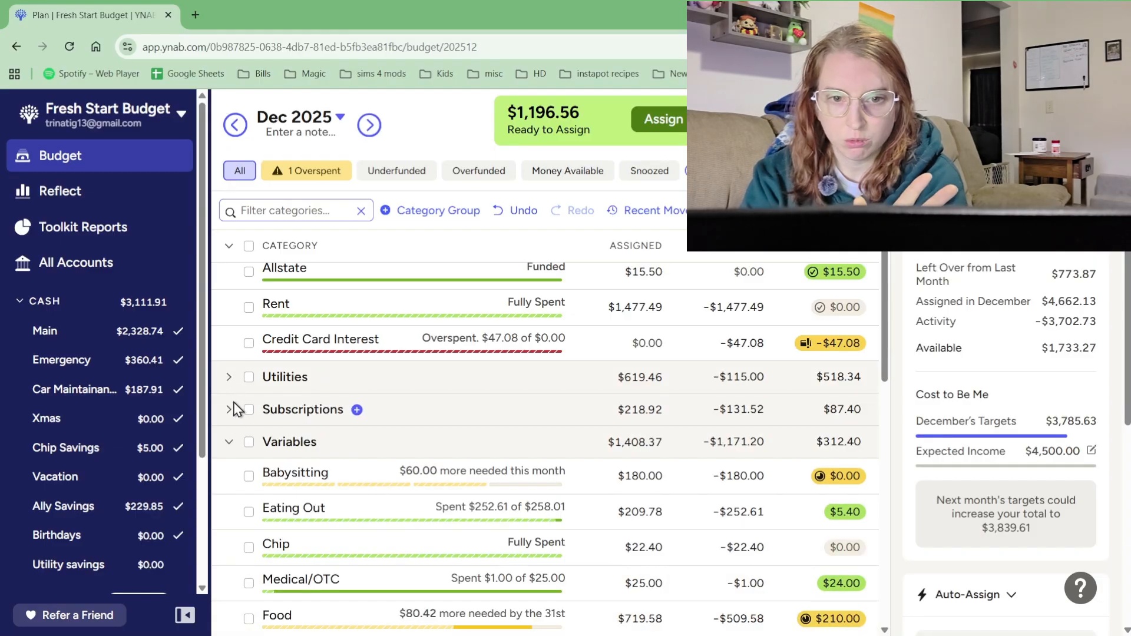
click(231, 410)
scroll(344, 501, down, 5)
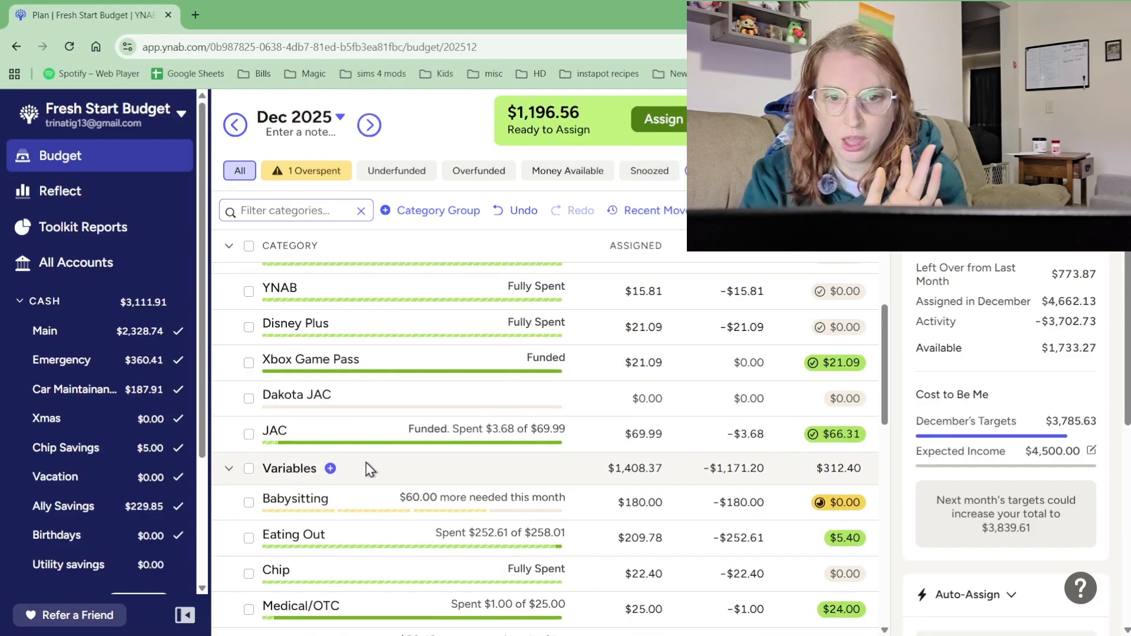
scroll(354, 453, up, 3)
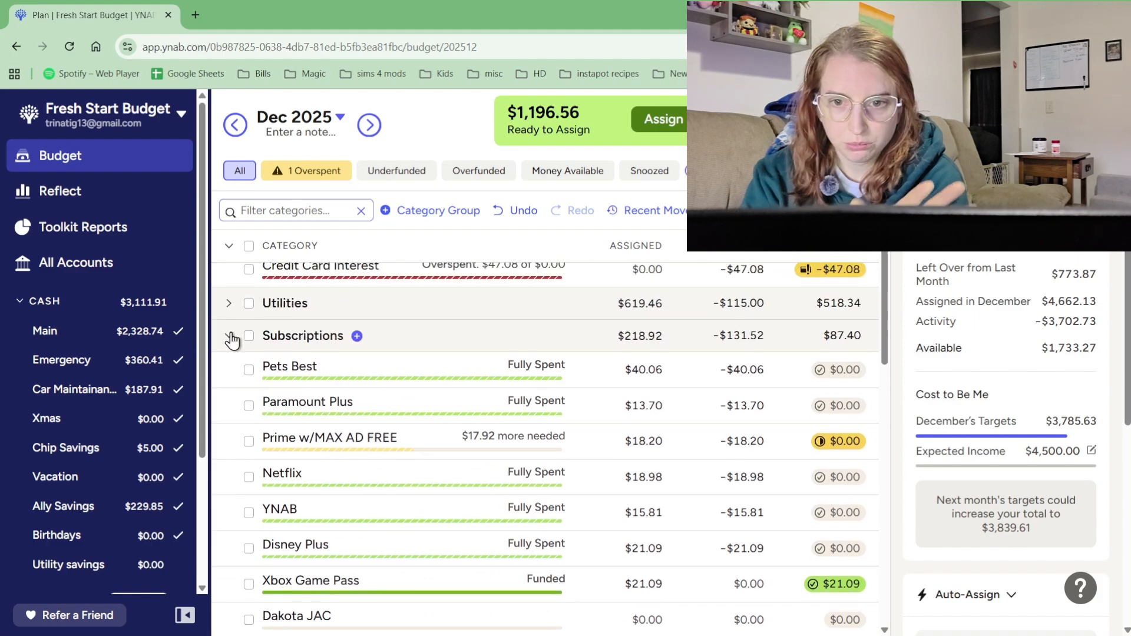
click(231, 336)
scroll(354, 424, down, 3)
scroll(401, 409, up, 1)
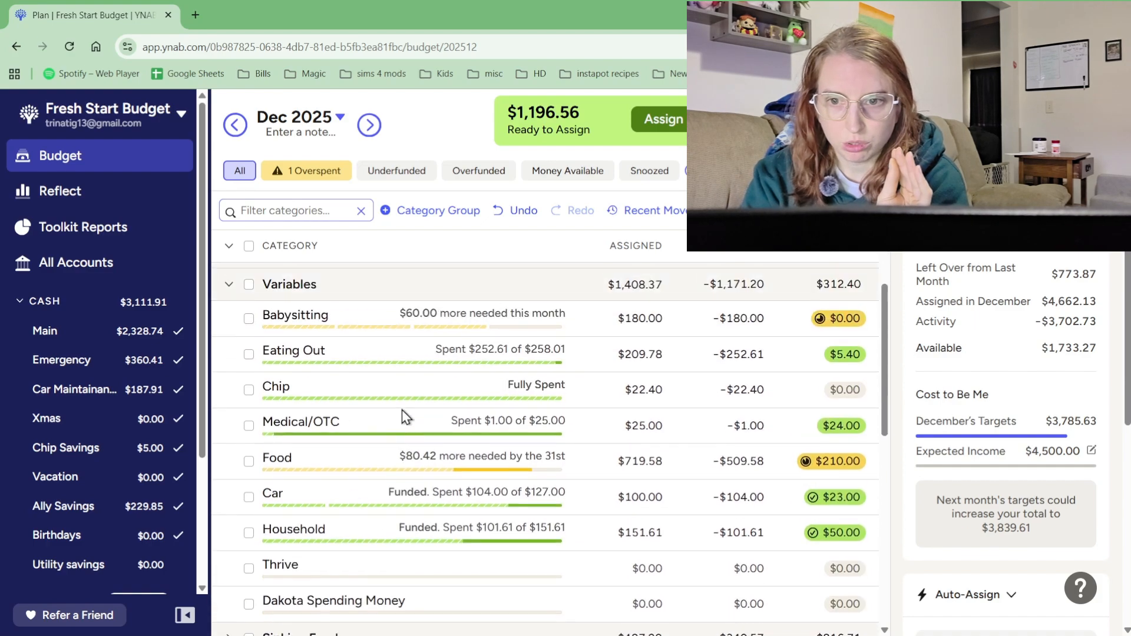
Add $60 to the amount assigned to Babysitting in the Variables group
click(587, 330)
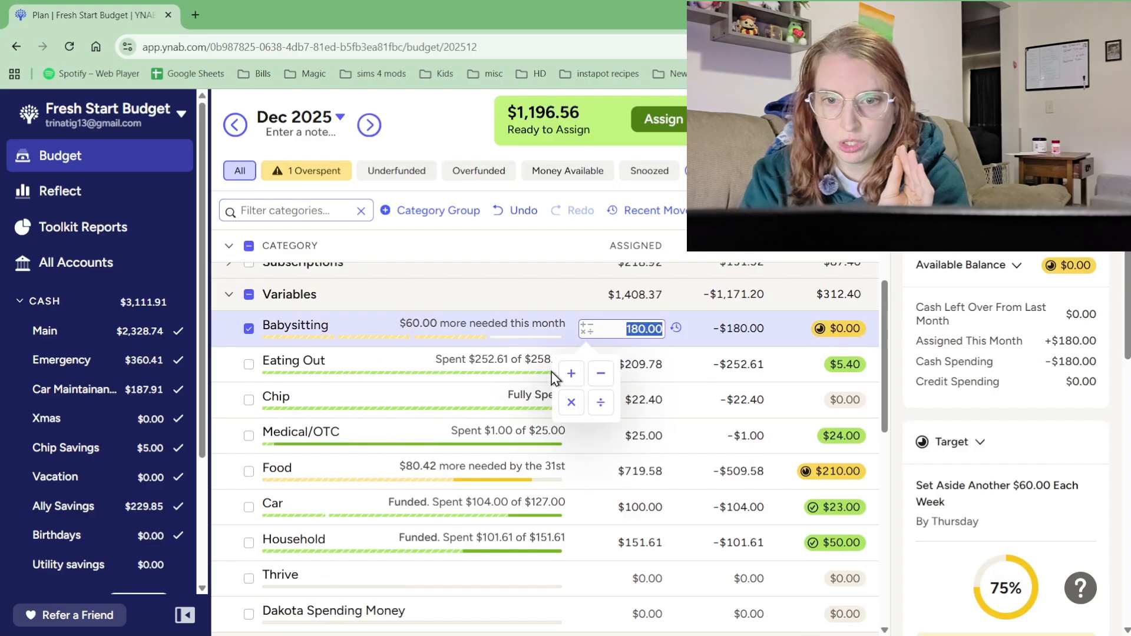
click(570, 374)
text(60)
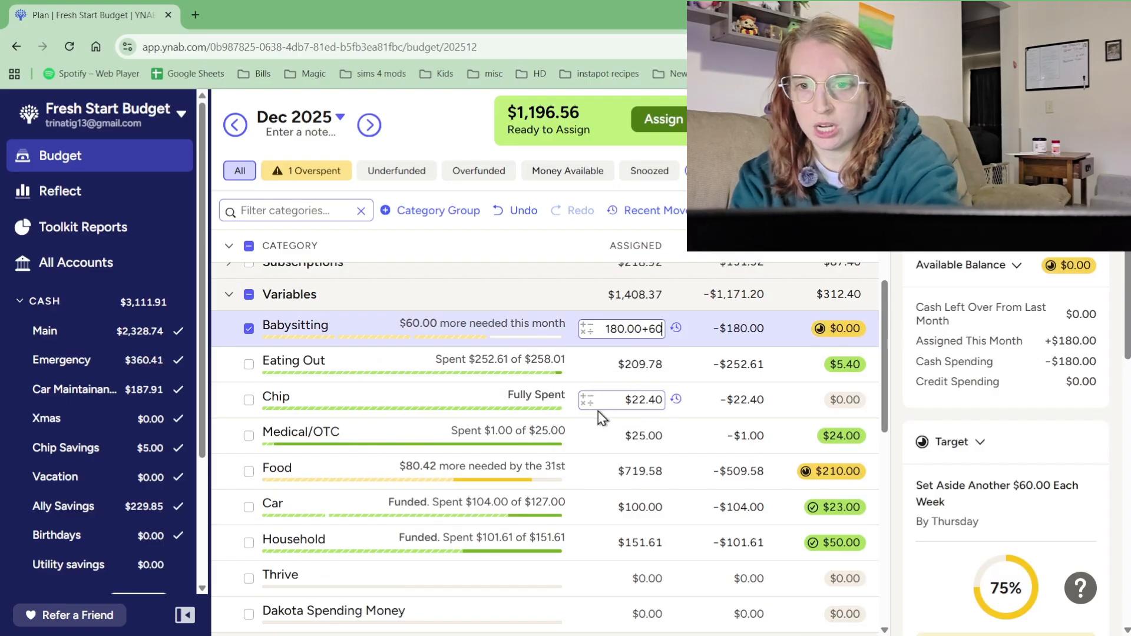
key(Return)
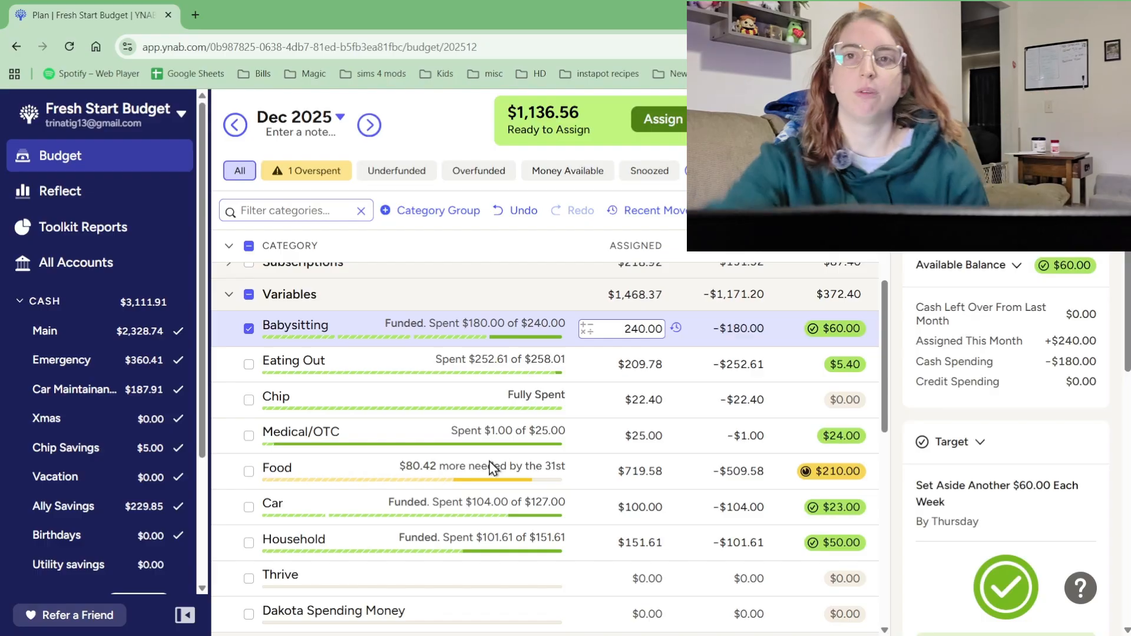
key(Escape)
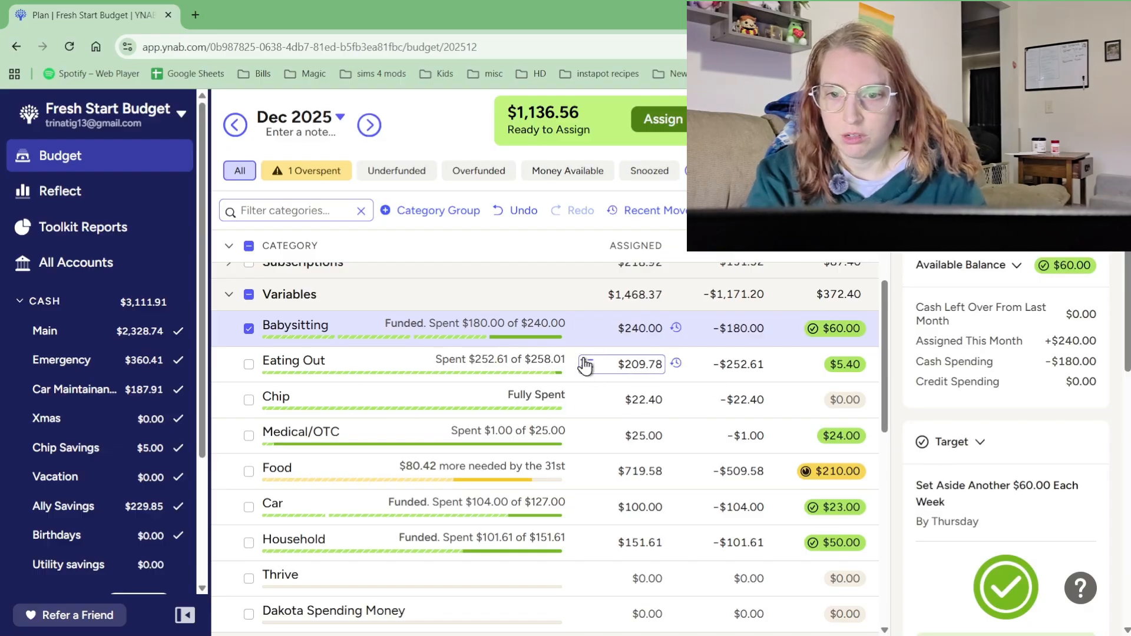
Add another $50 to the amount assigned to Eating Out in the Variables group
click(585, 365)
key(End)
text(+5)
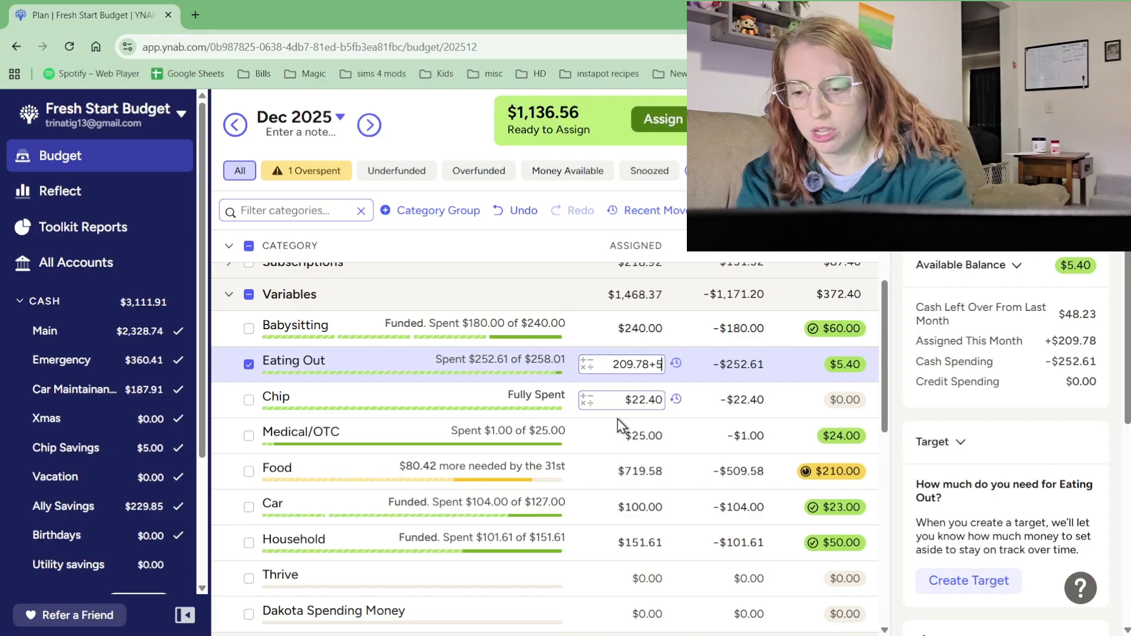
text(0)
key(Return)
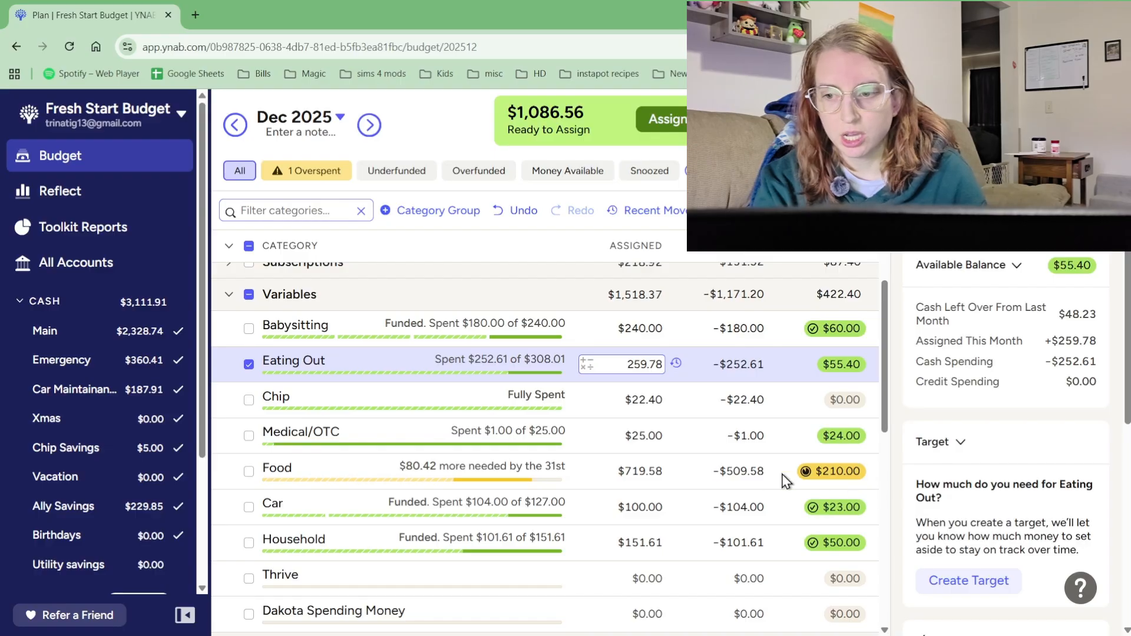
key(Return)
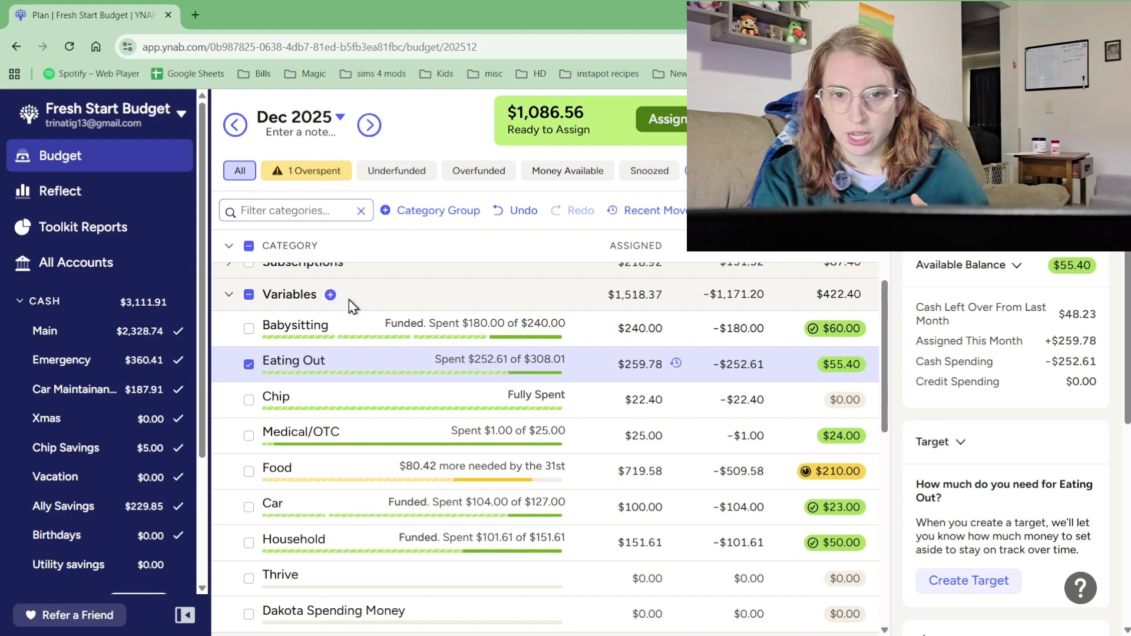
Create a Gas category bearing the family member's first name in Variables and place it between Food and Car
click(332, 294)
text(Dak)
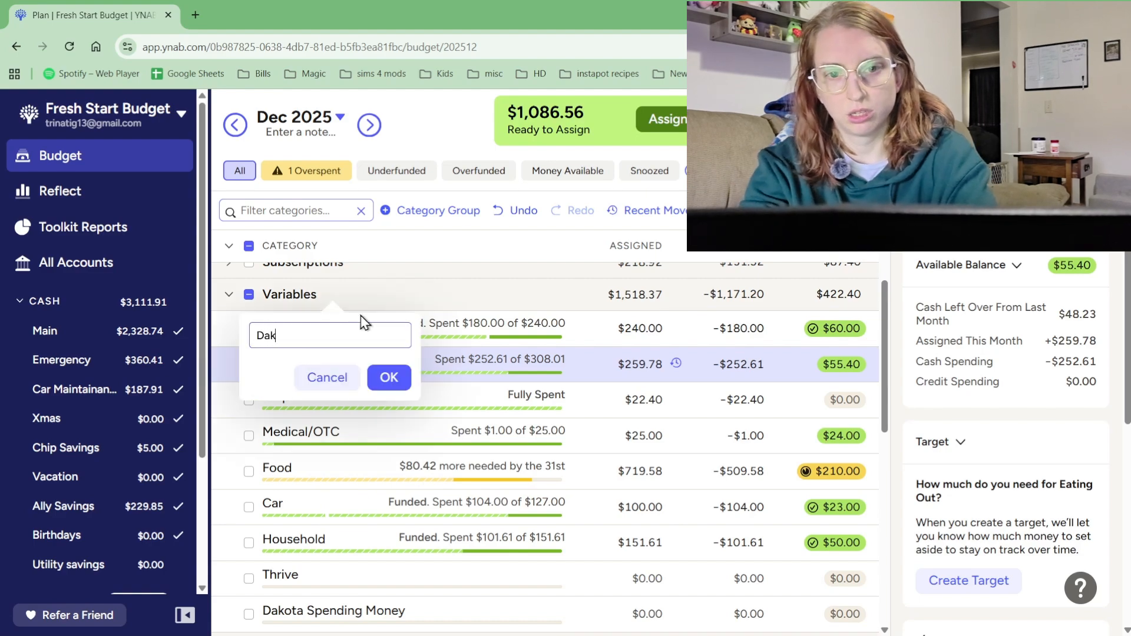
text(ota Gas)
key(Return)
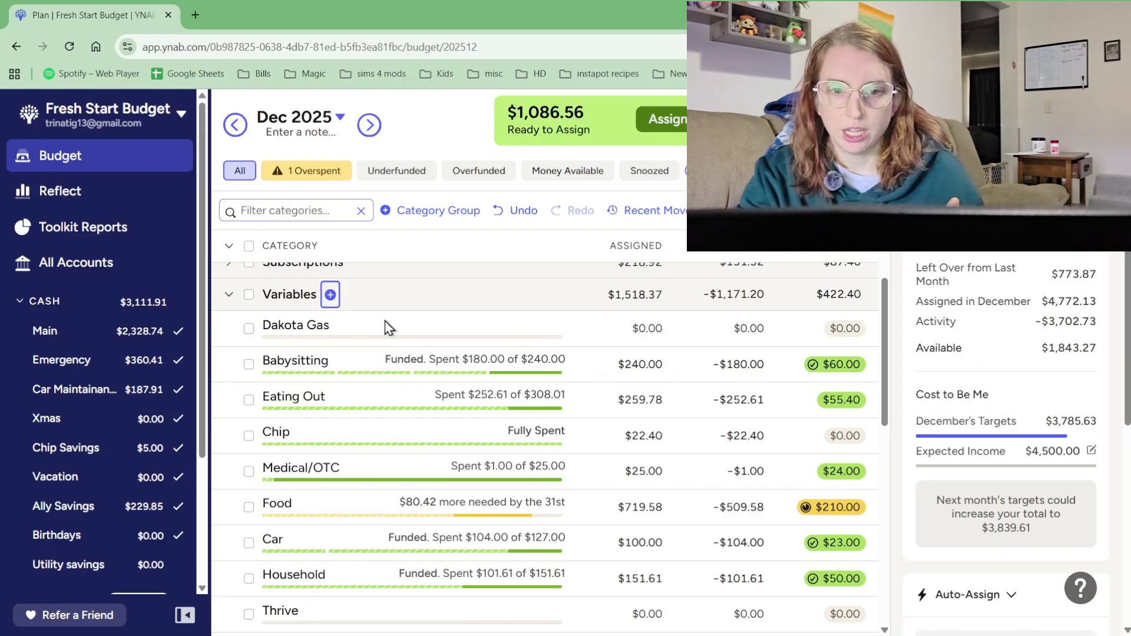
drag(384, 321, 409, 522)
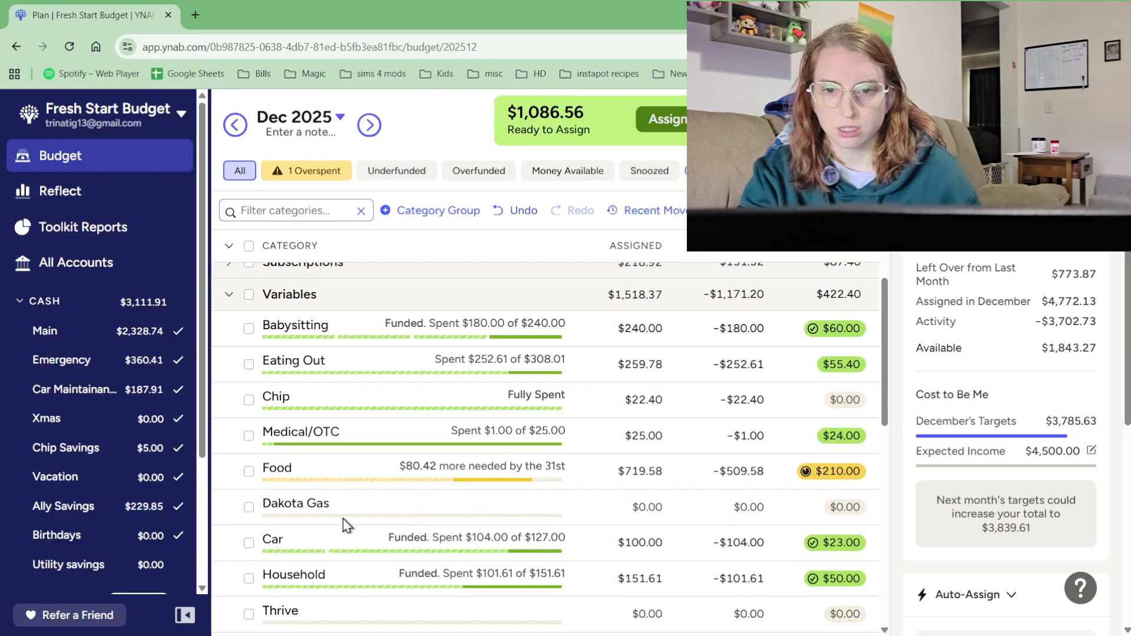
Assign $60 to the new Gas category in the Variables group
click(586, 509)
click(587, 508)
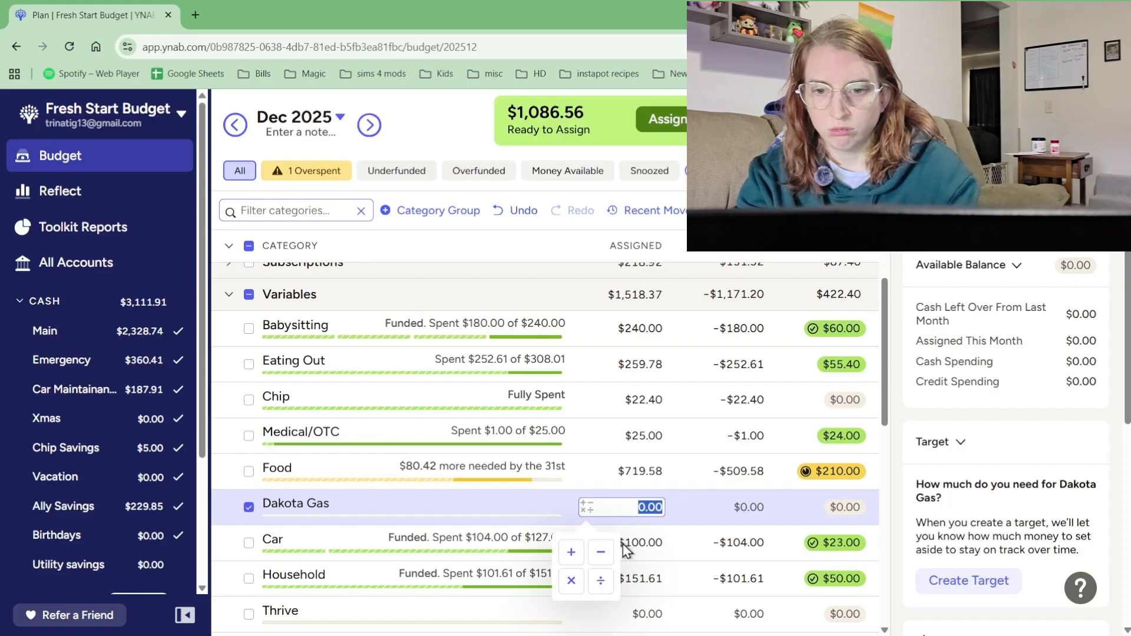
click(571, 551)
text(60)
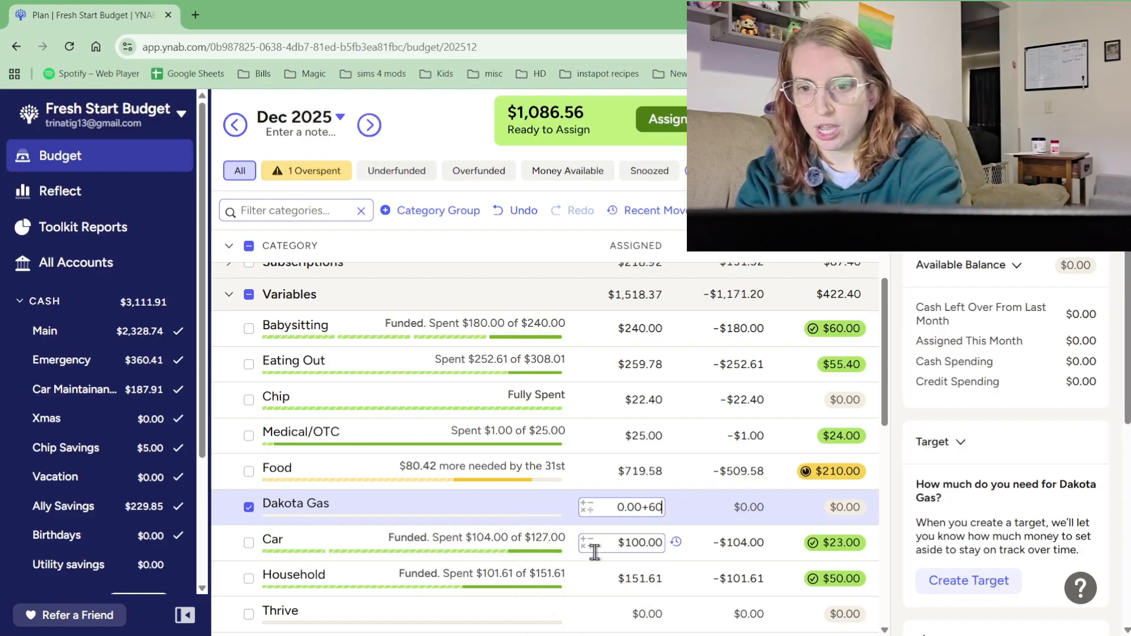
key(Return)
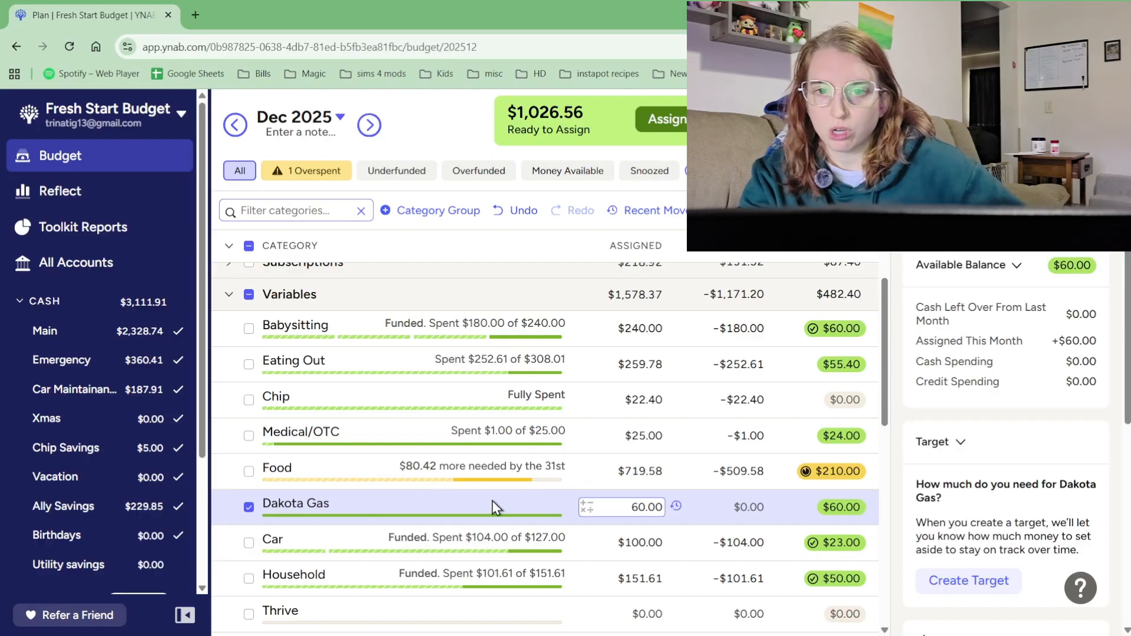
click(722, 180)
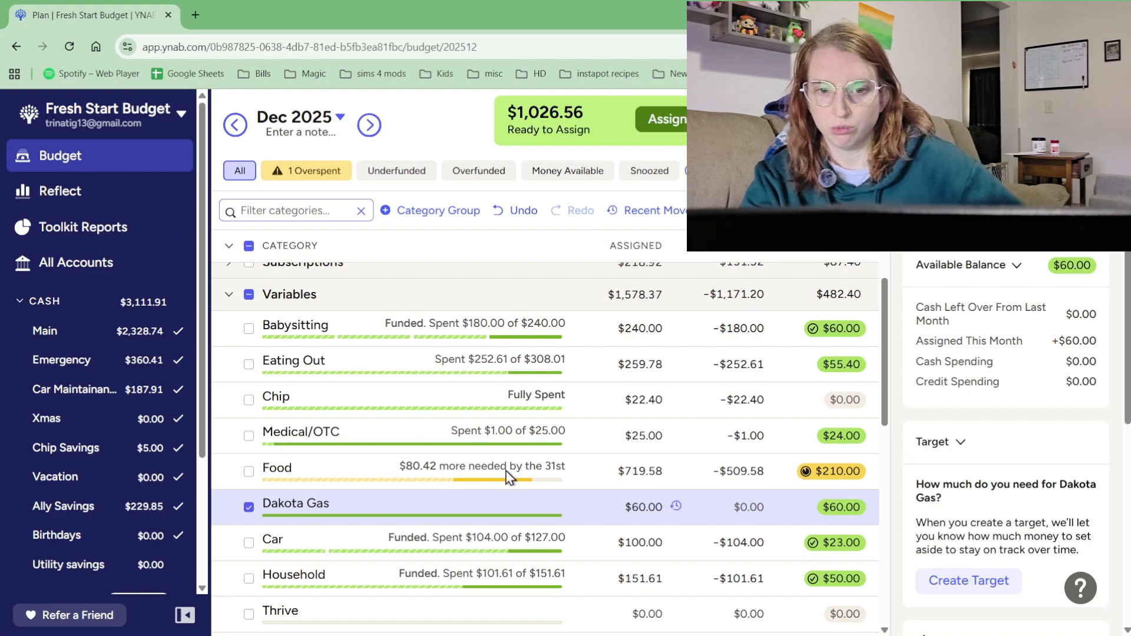
Assign $50 to the family member's Spending Money category in Variables and collapse the group
scroll(468, 402, down, 3)
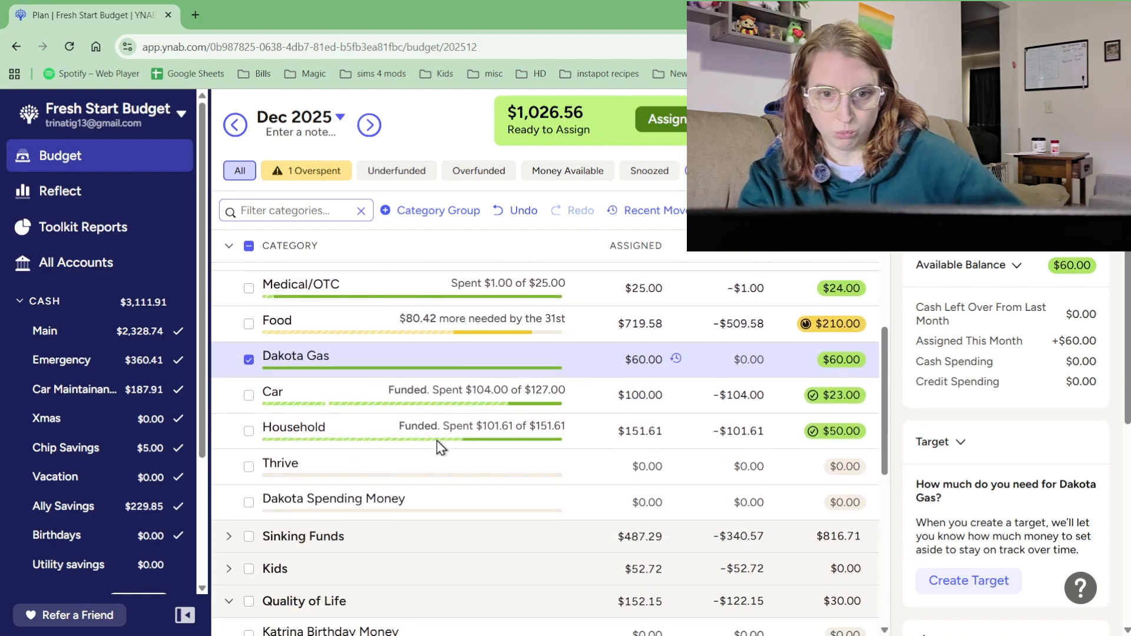
scroll(303, 466, up, 4)
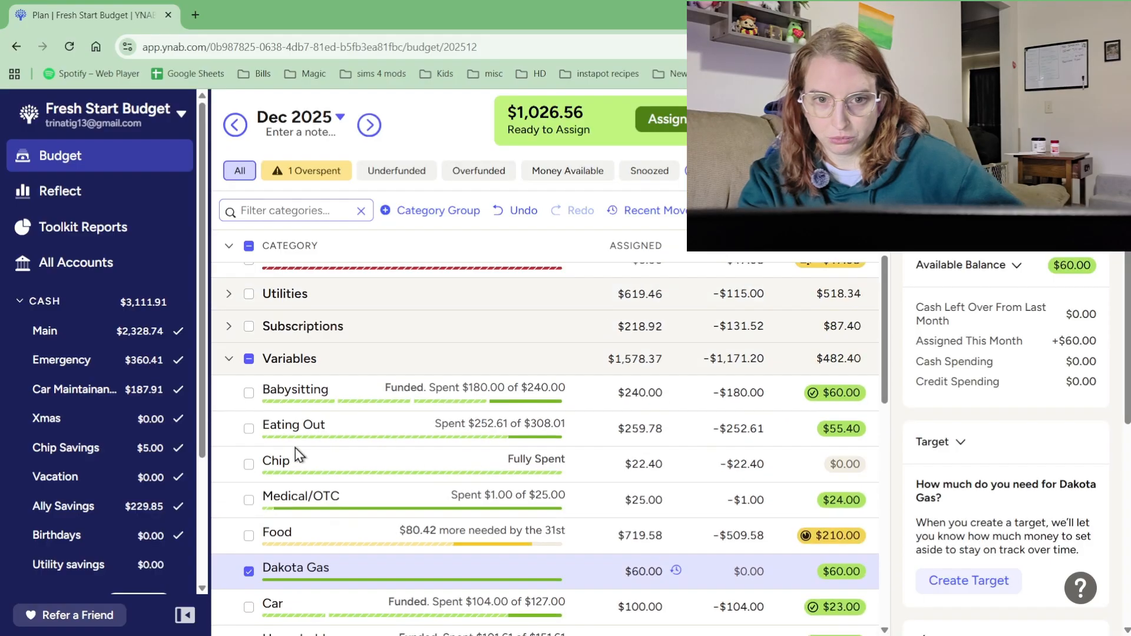
scroll(283, 413, down, 2)
scroll(332, 466, down, 2)
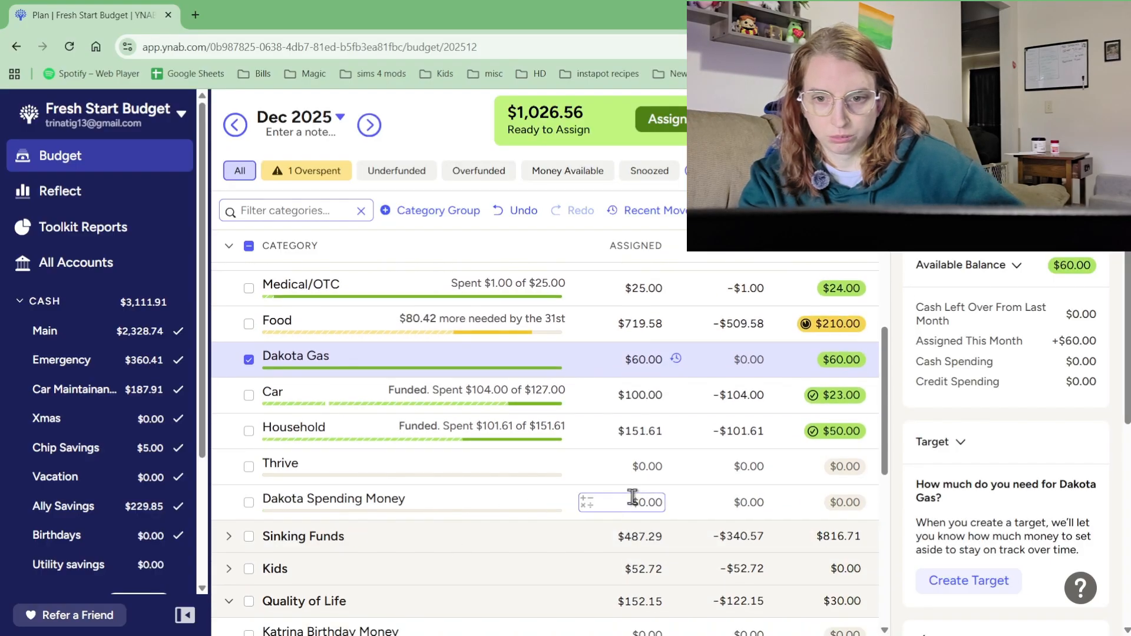
click(589, 502)
click(571, 547)
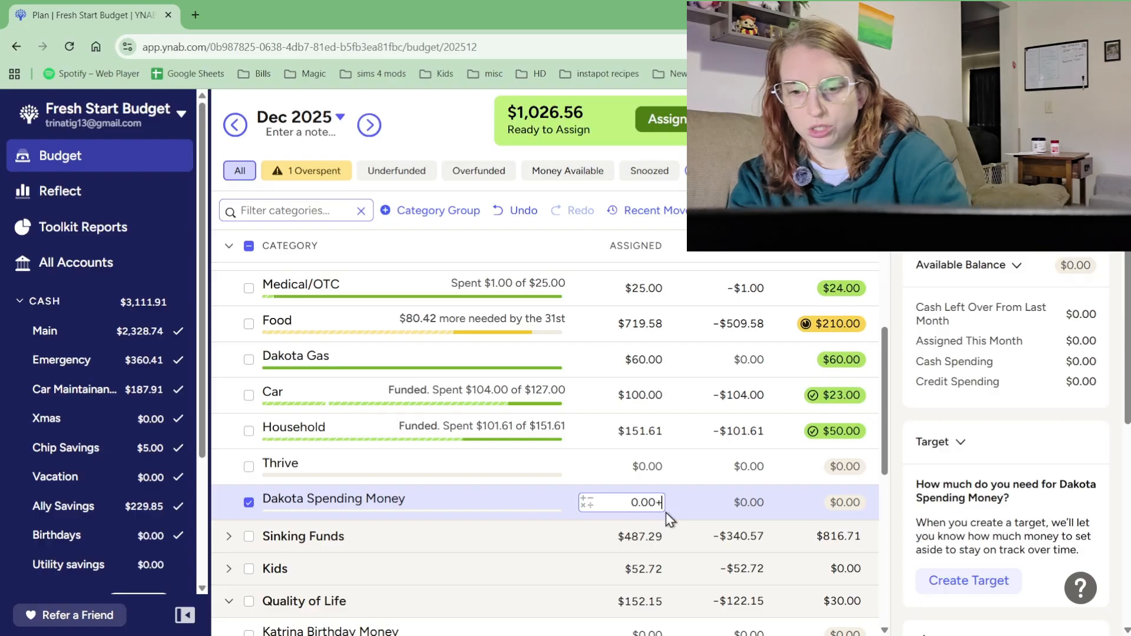
text(50)
key(Return)
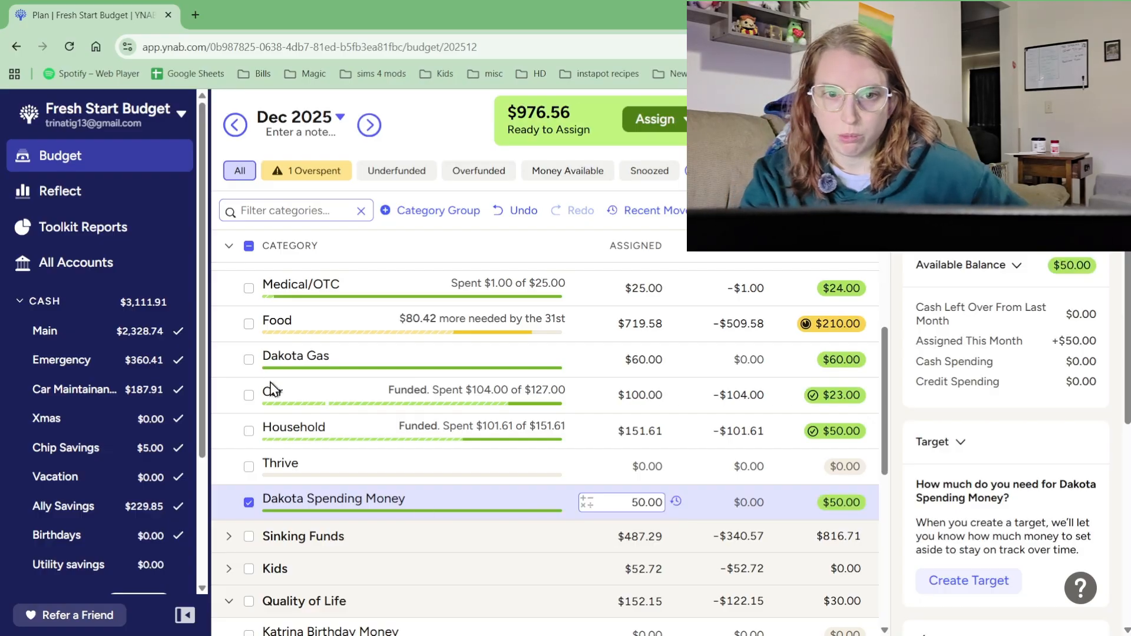
scroll(253, 407, up, 3)
click(229, 296)
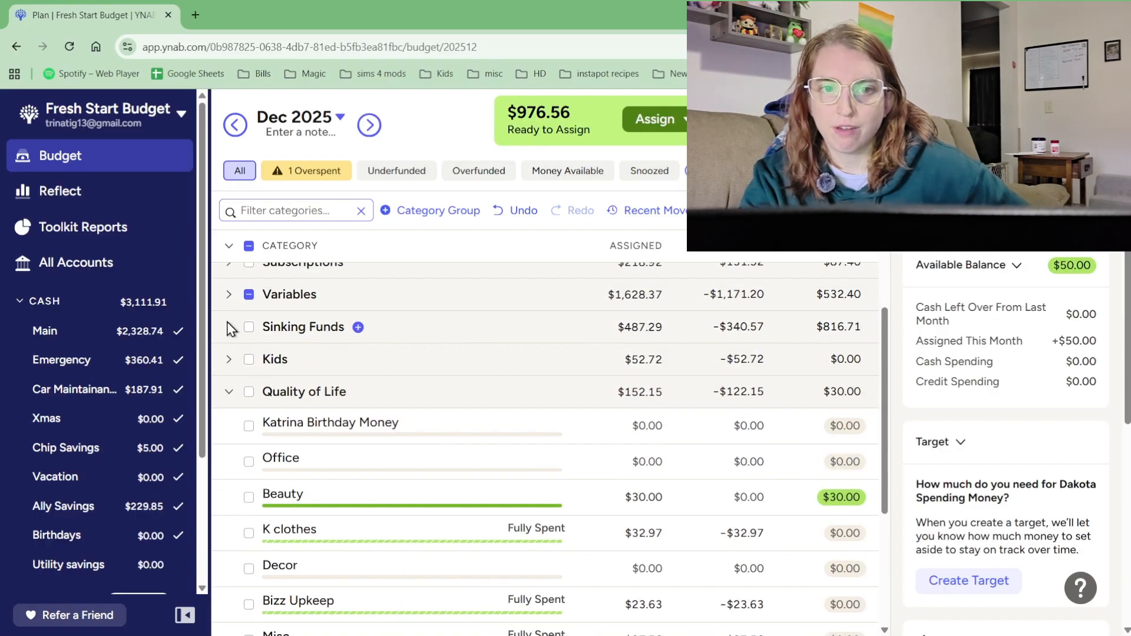
Examine the December 2025 Utilities, Subscriptions and Quality of Life groups for remaining needs, leaving each one collapsed
scroll(350, 370, up, 4)
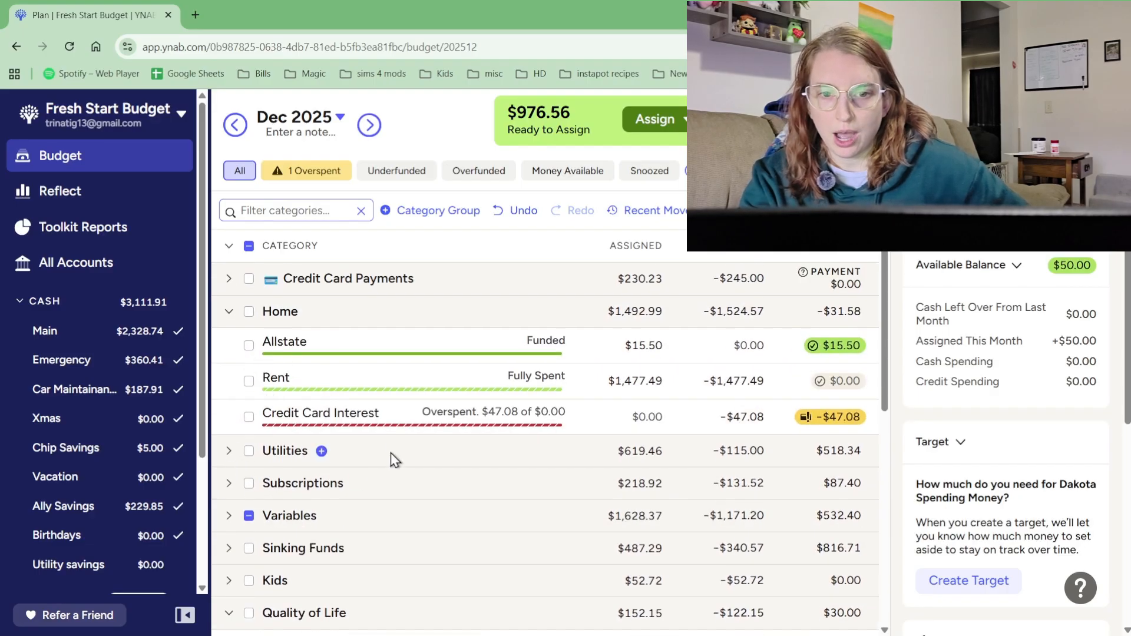
click(230, 453)
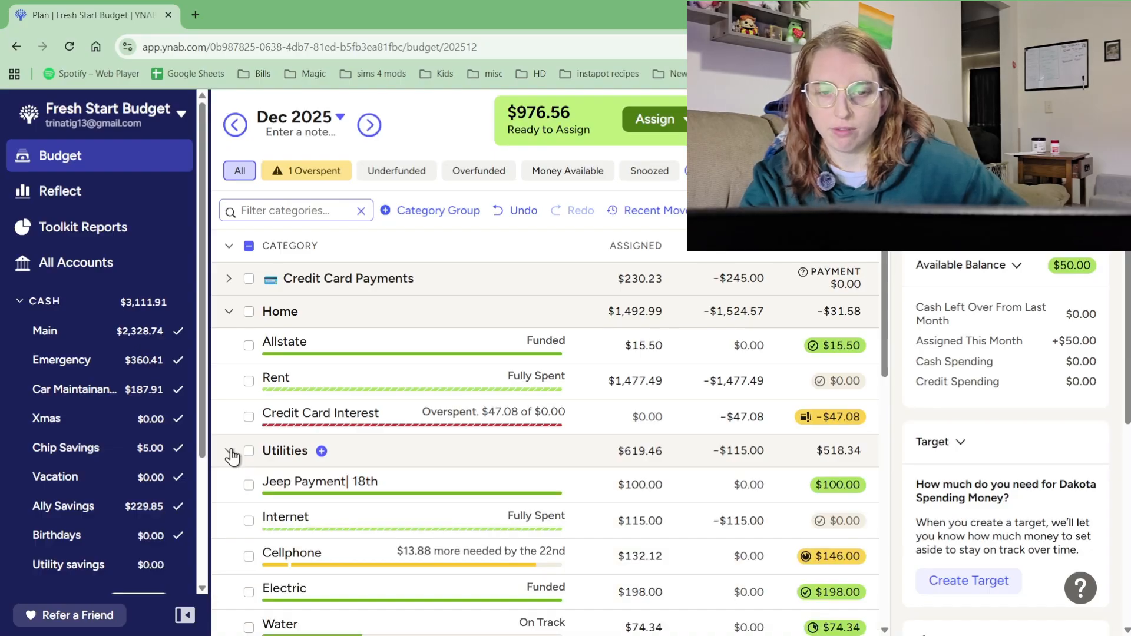
click(231, 452)
scroll(336, 466, down, 1)
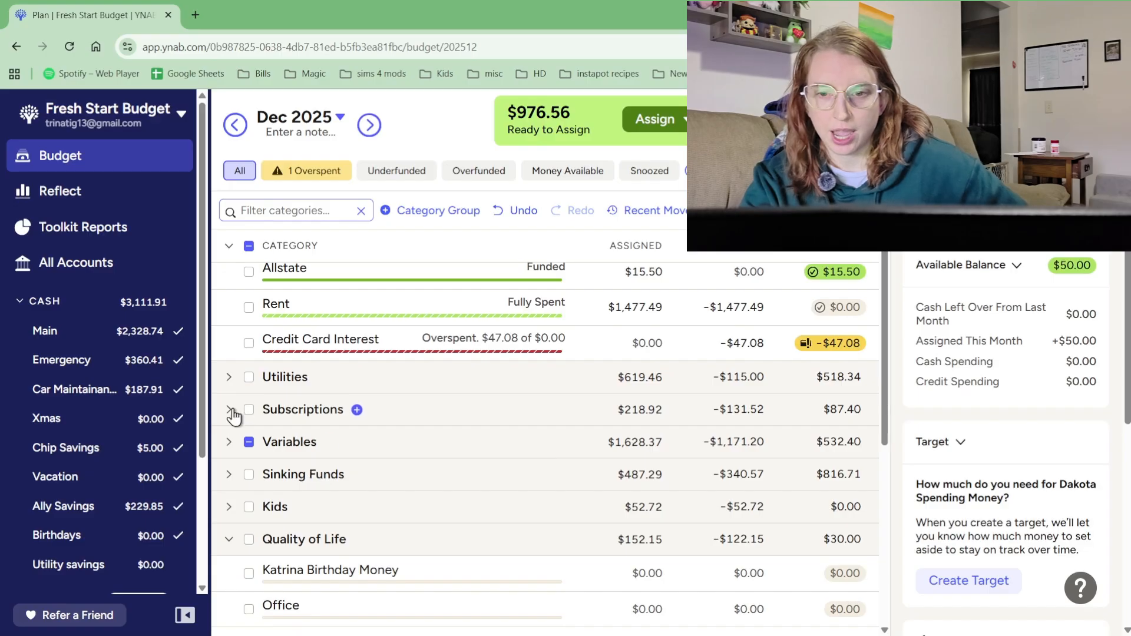
scroll(236, 418, up, 1)
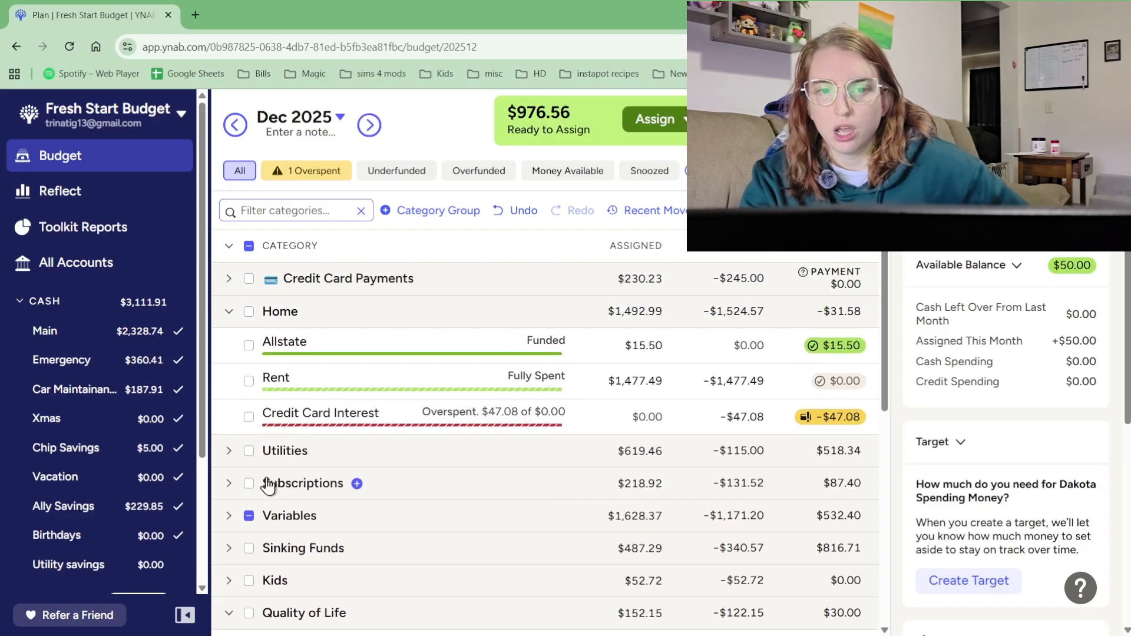
click(231, 485)
scroll(250, 492, down, 5)
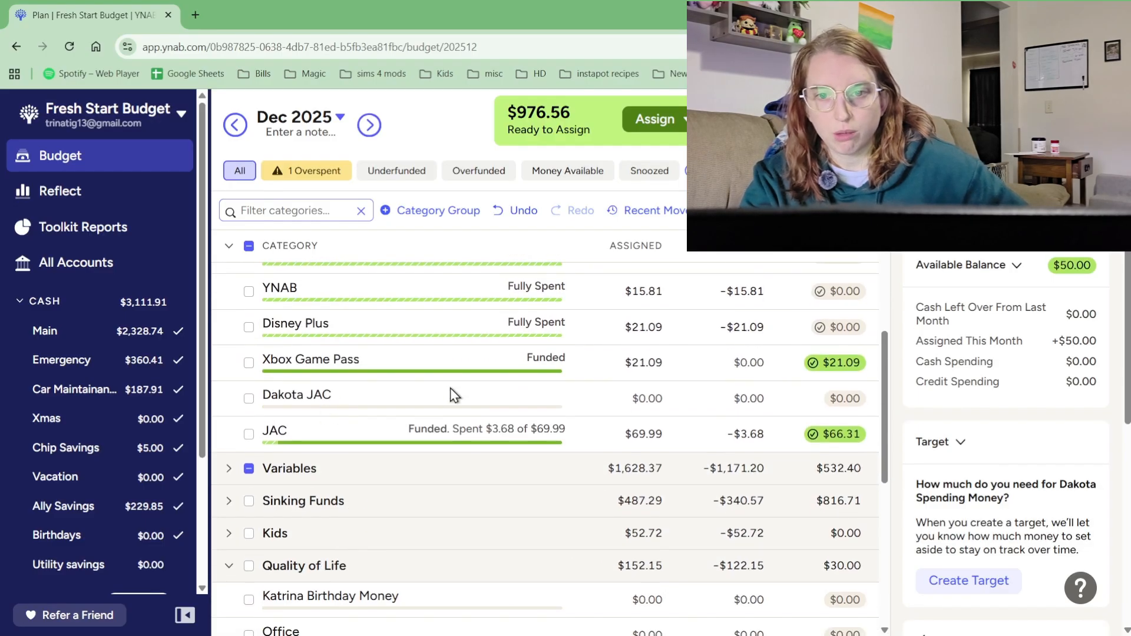
scroll(306, 415, up, 2)
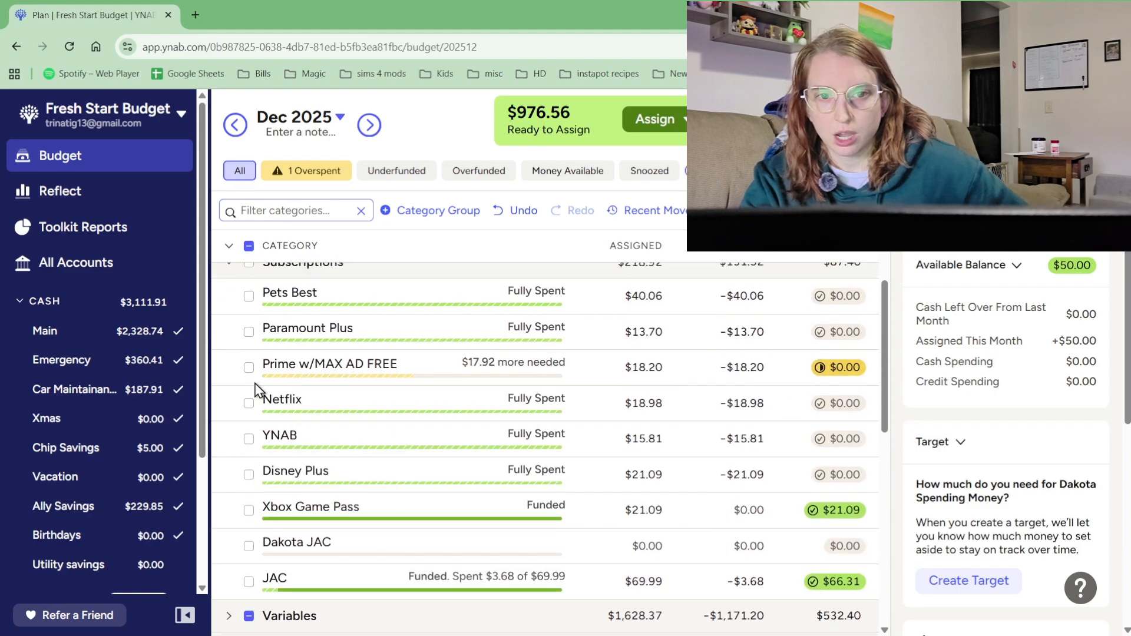
scroll(264, 293, up, 1)
click(228, 334)
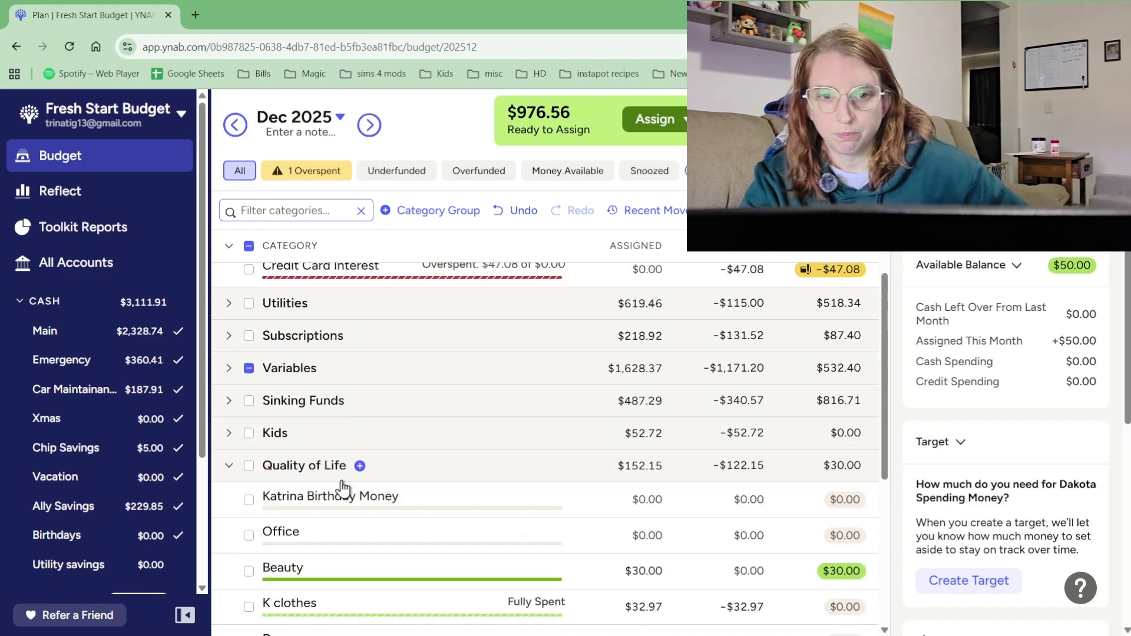
scroll(348, 484, down, 3)
scroll(336, 439, up, 1)
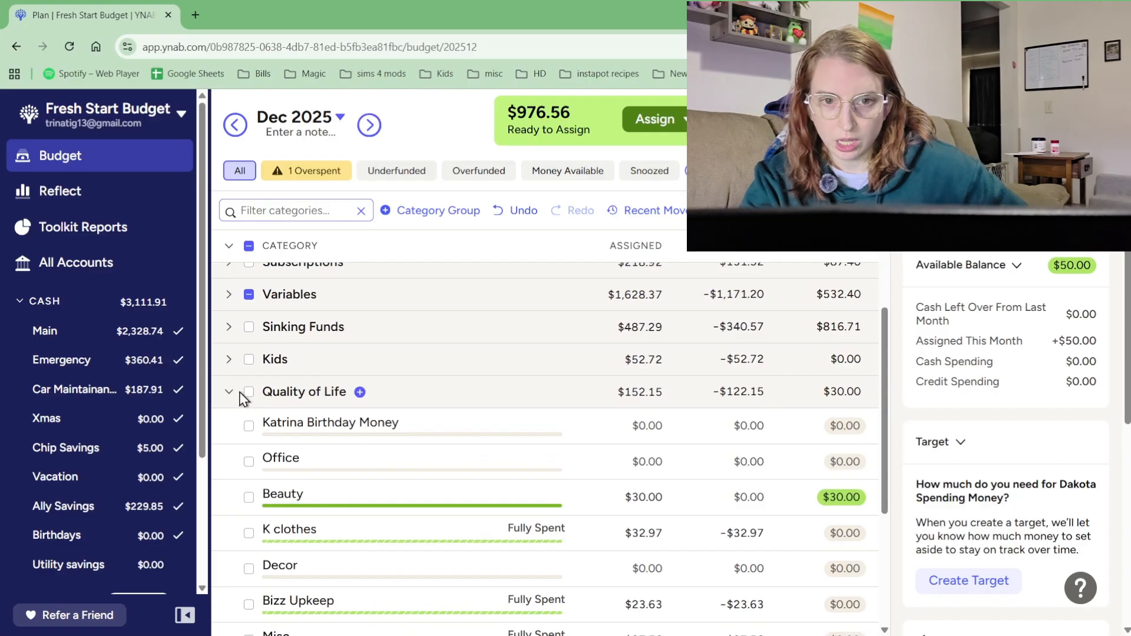
click(230, 372)
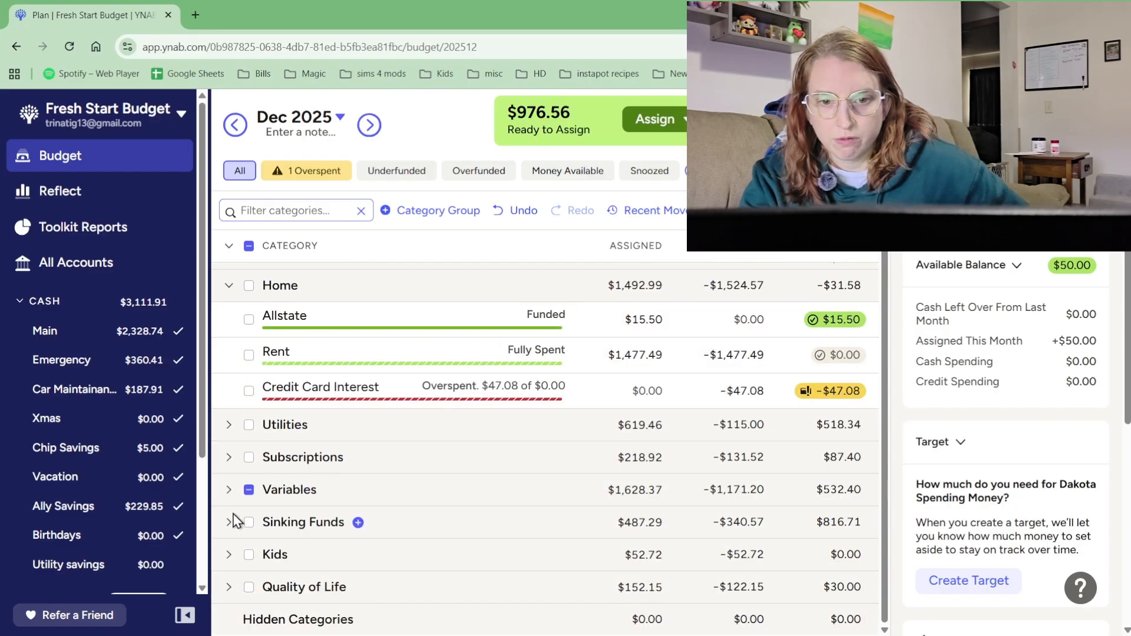
Switch the budget to January 2026 and assign $20.03 to Pets Best in the Subscriptions group
click(370, 125)
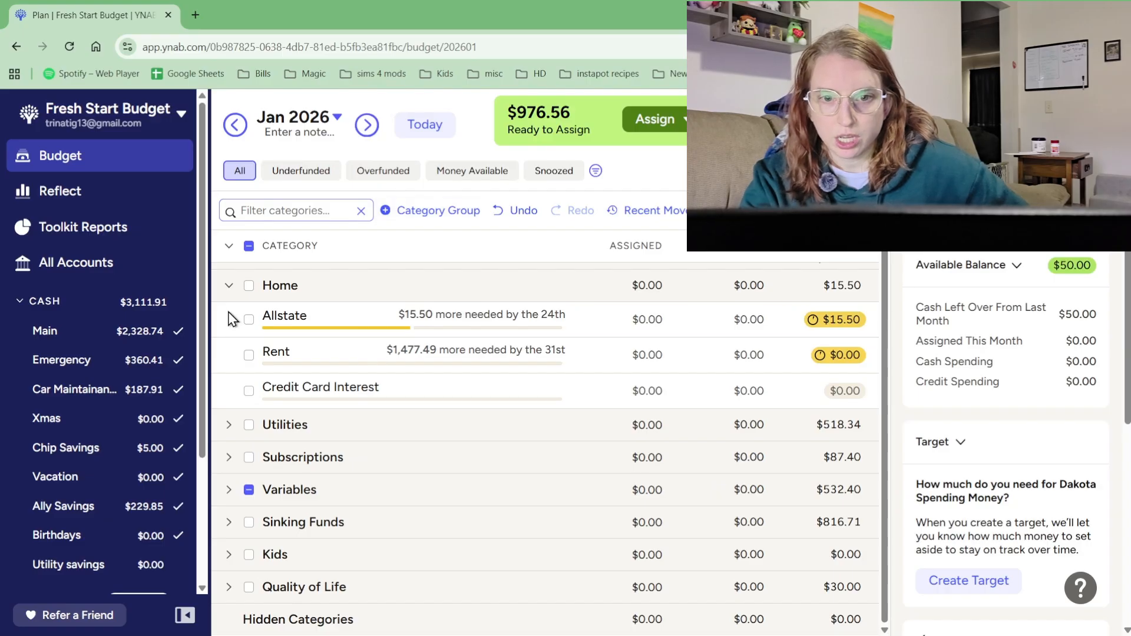
click(229, 425)
scroll(336, 457, down, 3)
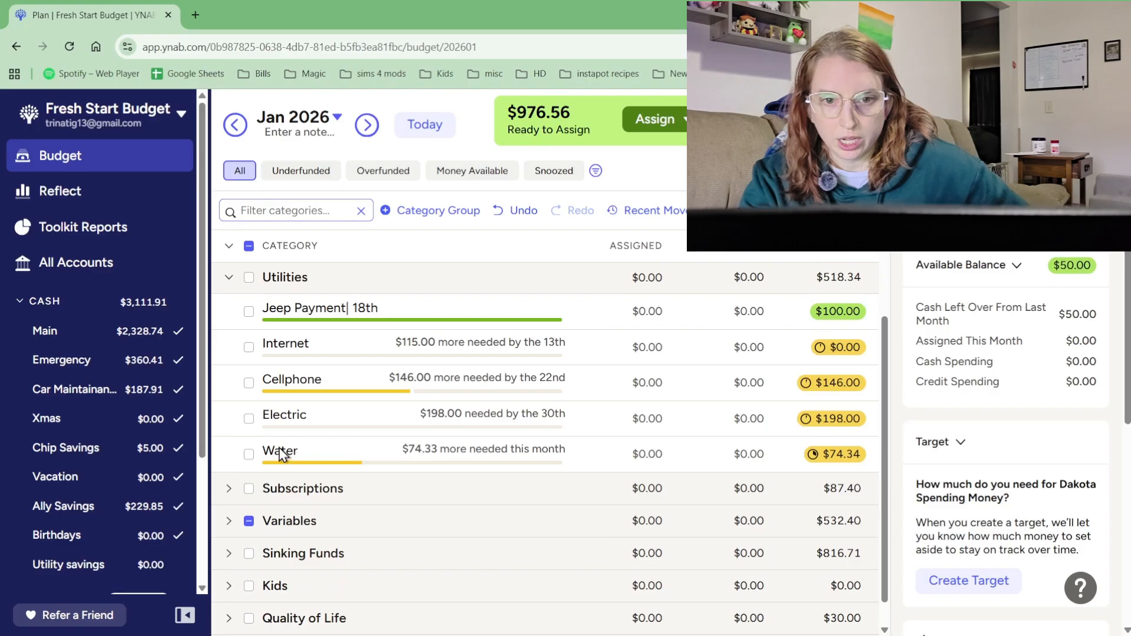
scroll(260, 442, up, 3)
click(228, 425)
click(229, 457)
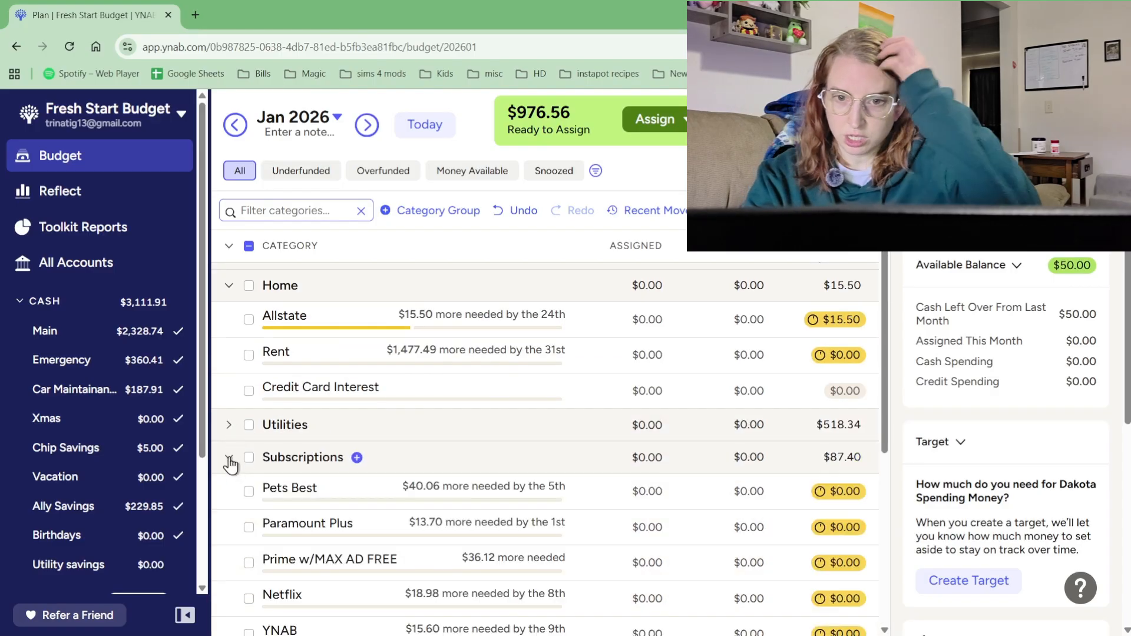
scroll(377, 321, down, 3)
click(469, 342)
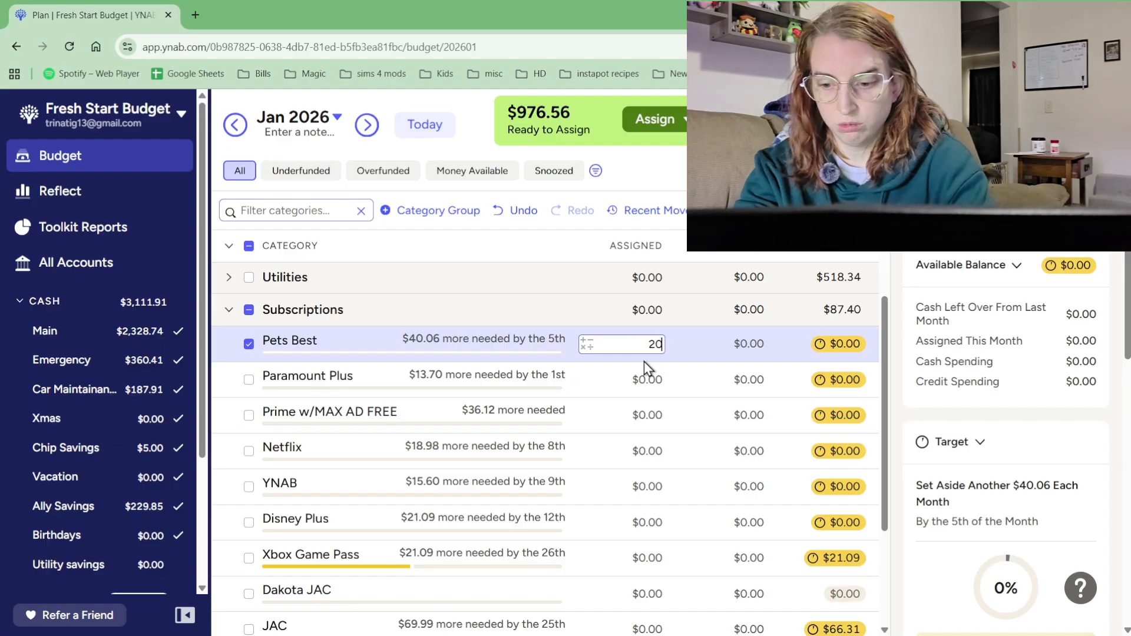
key(Return)
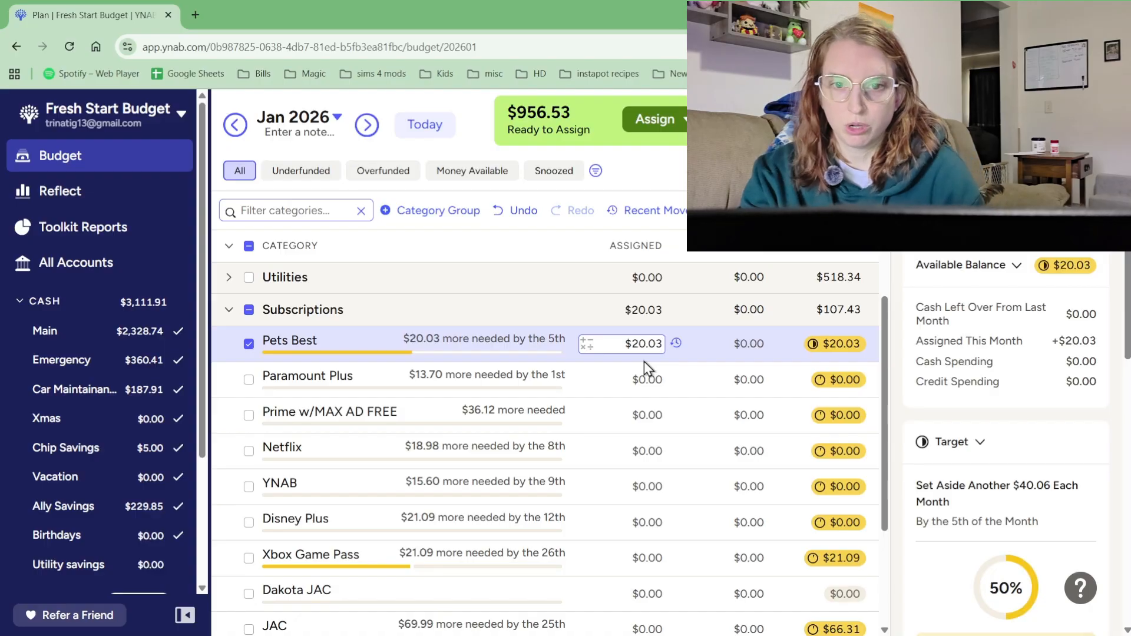
Assign $6.35 to Paramount Plus for January 2026 and collapse the Subscriptions group
click(589, 380)
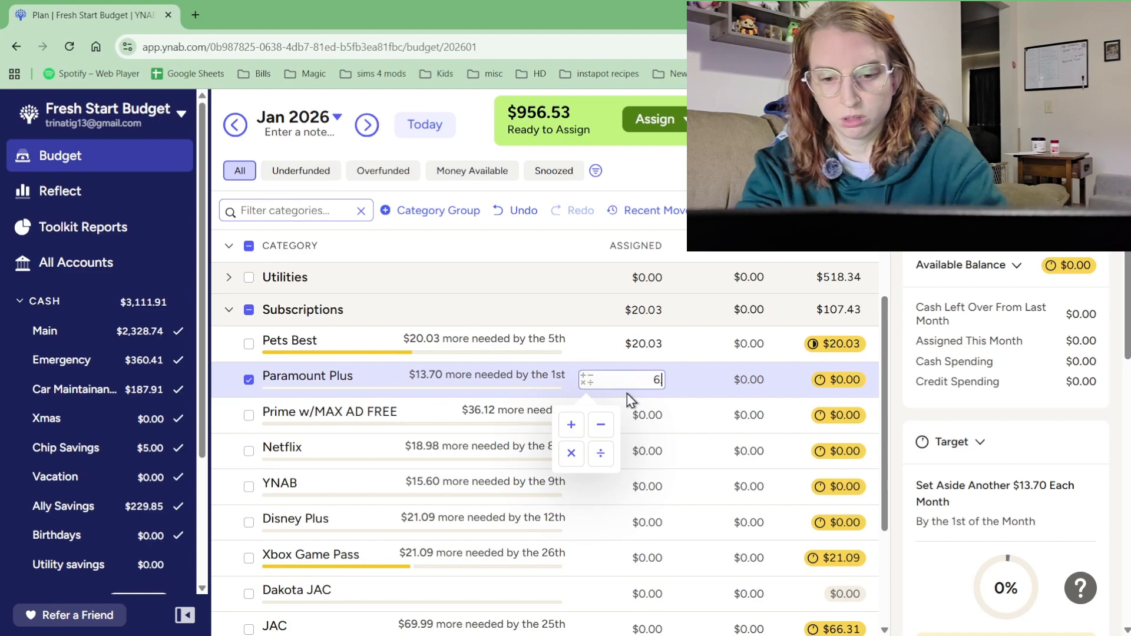
key(Return)
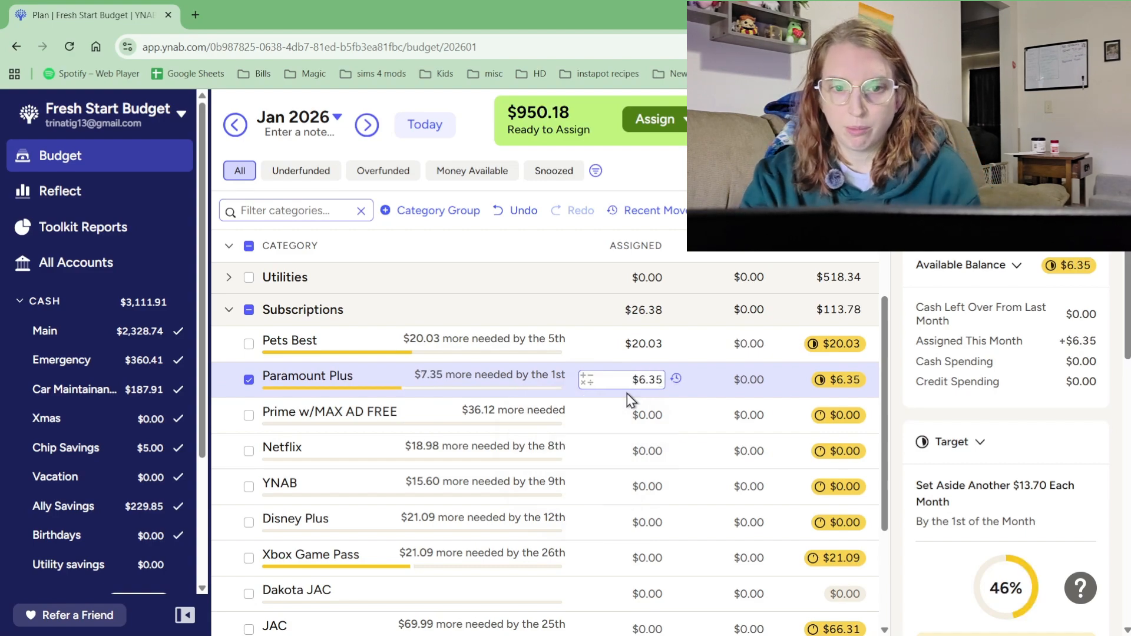
scroll(437, 462, down, 3)
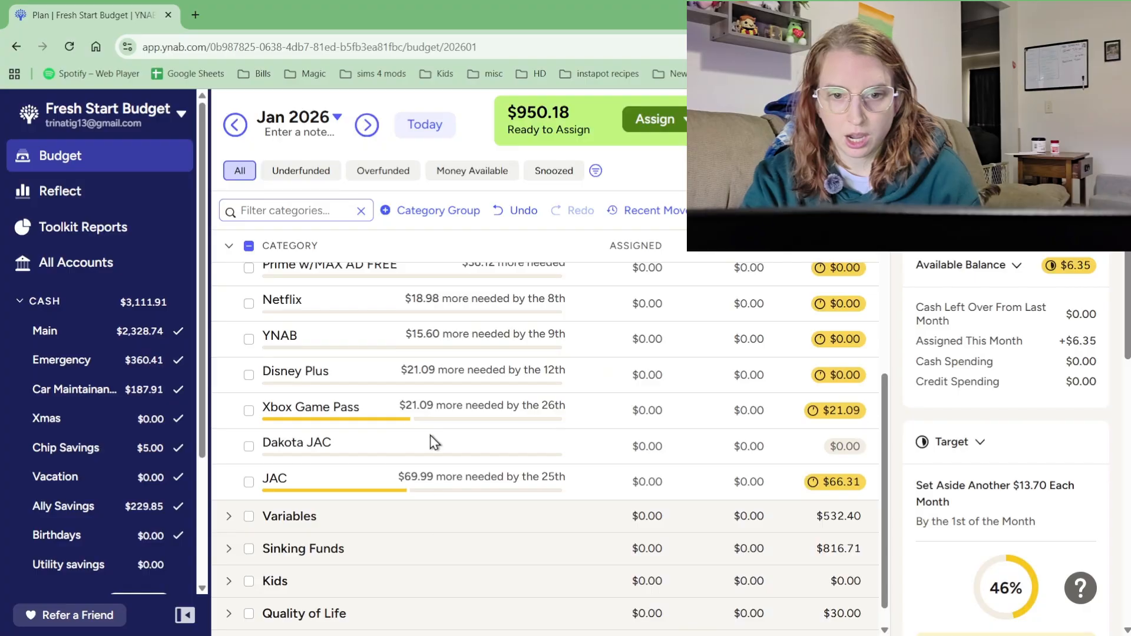
scroll(342, 330, up, 3)
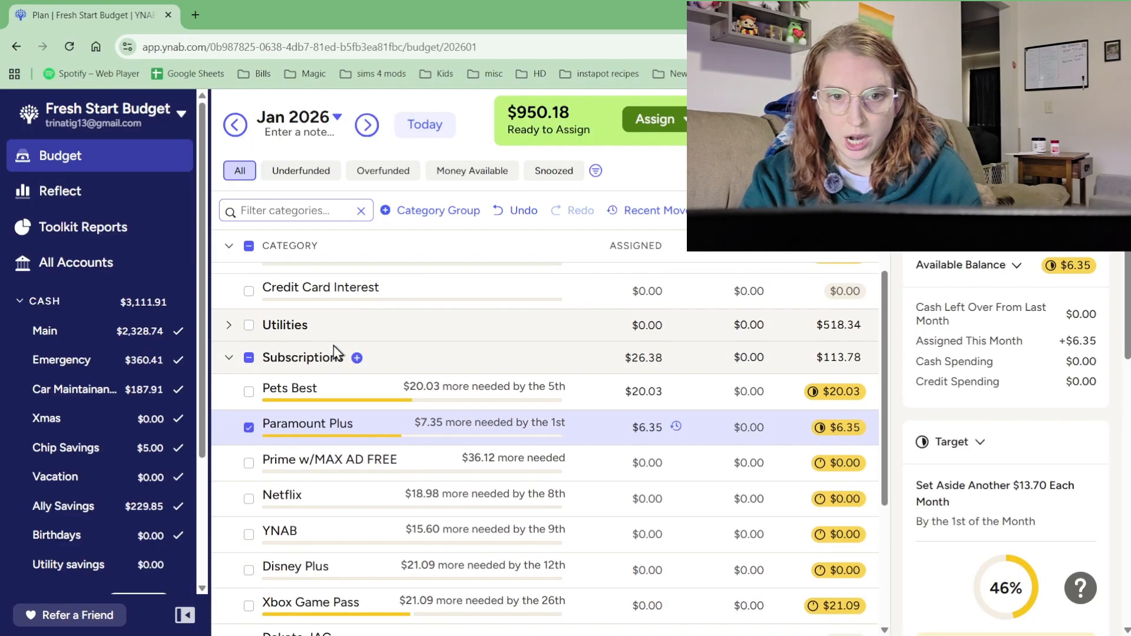
click(230, 358)
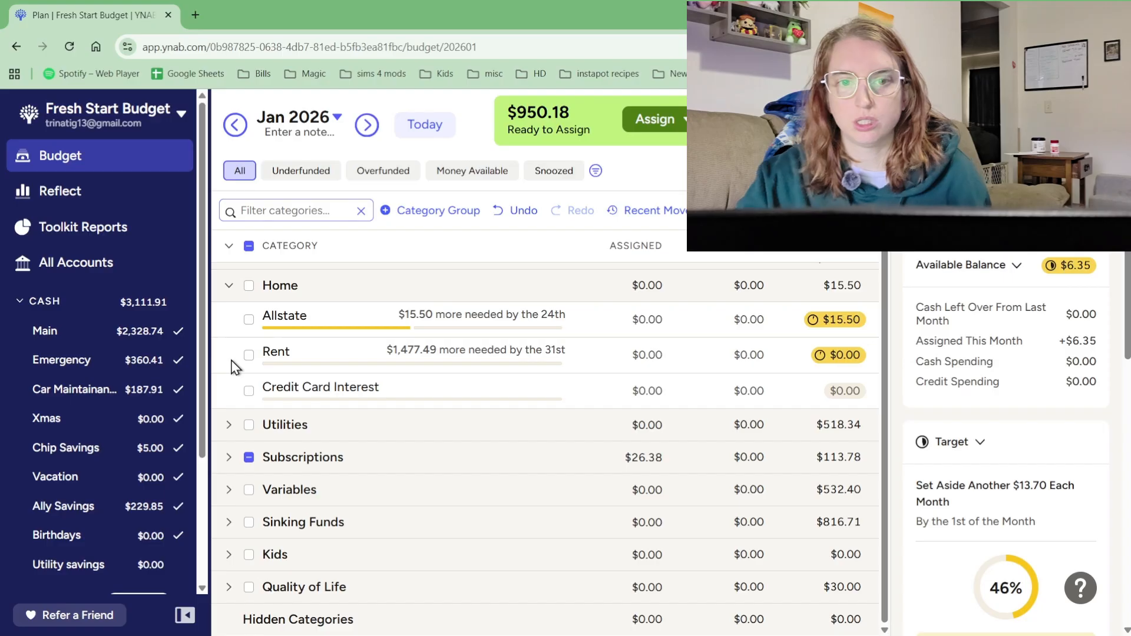
Review the January 2026 credit card payment amounts and the Utilities categories with their remaining needs
scroll(236, 383, up, 1)
click(228, 277)
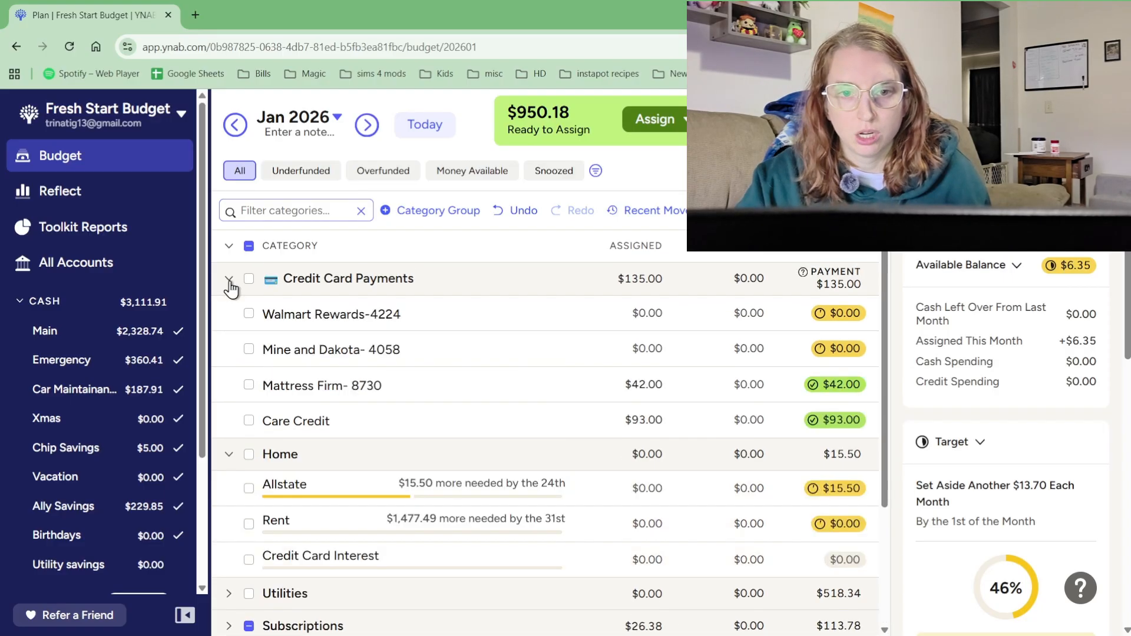
click(463, 399)
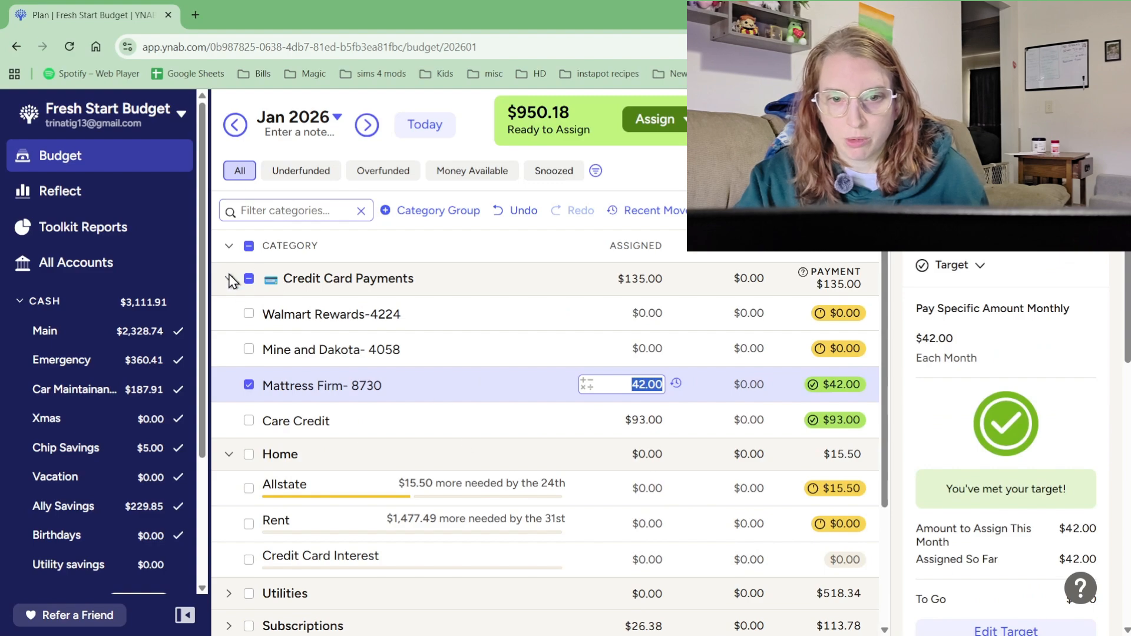
click(229, 278)
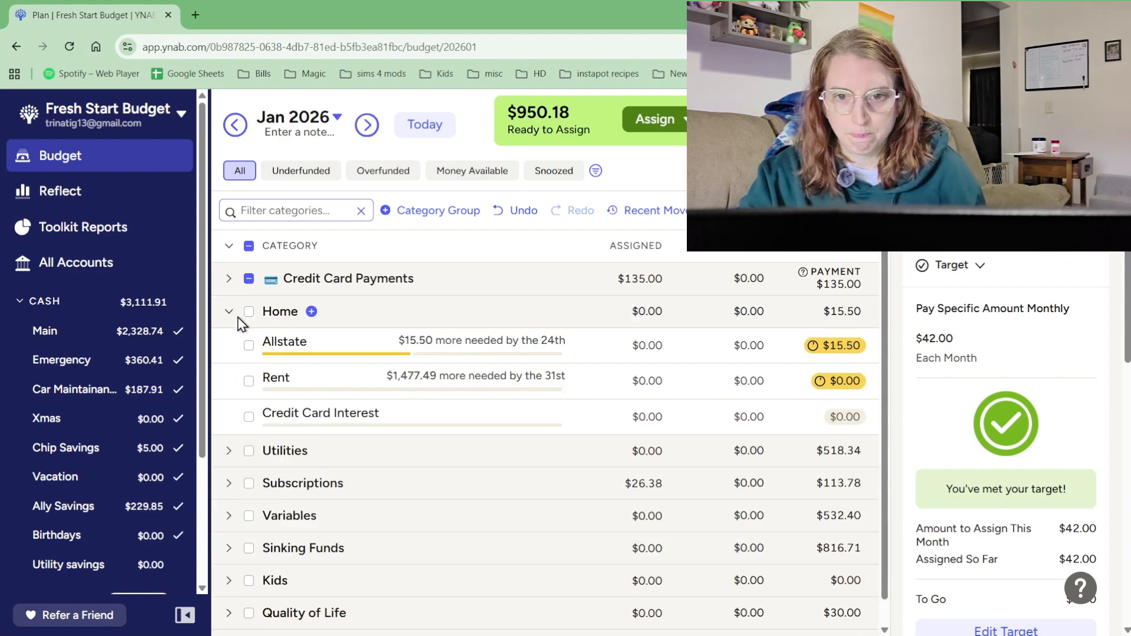
click(229, 453)
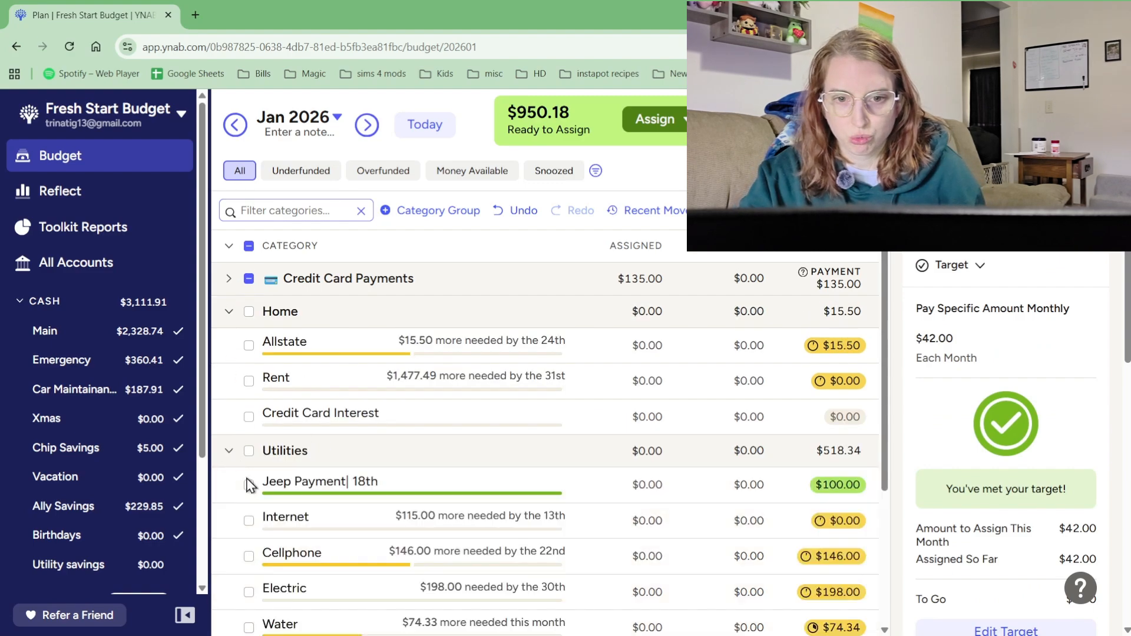
scroll(268, 463, down, 3)
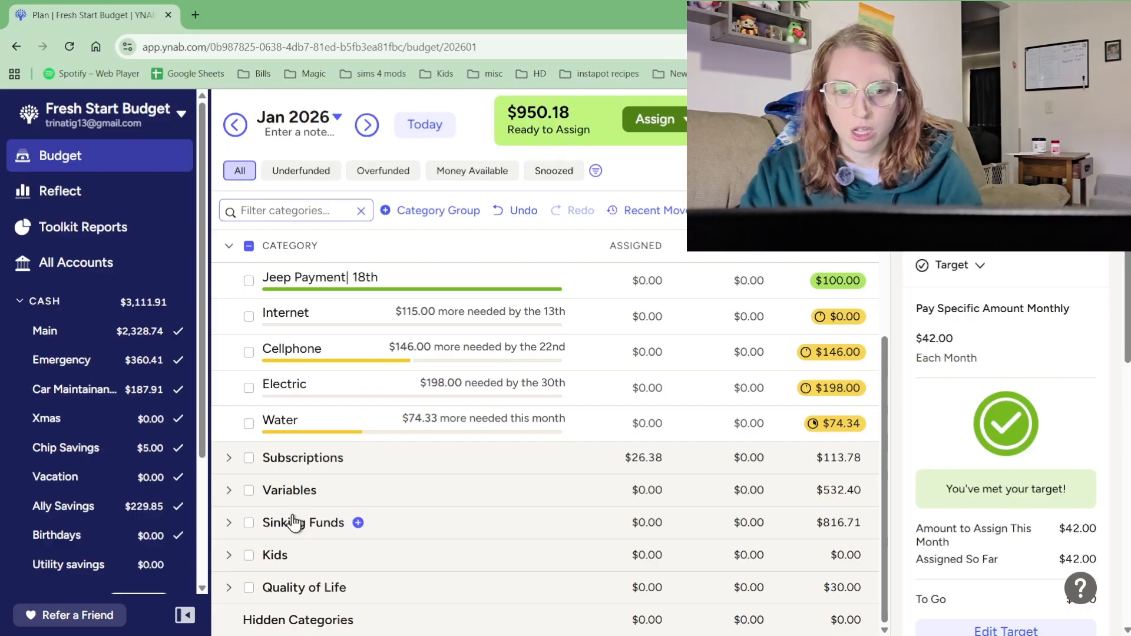
Return to December 2025, examine the Sinking Funds categories and open the Checking Cushion assigned amount
click(236, 125)
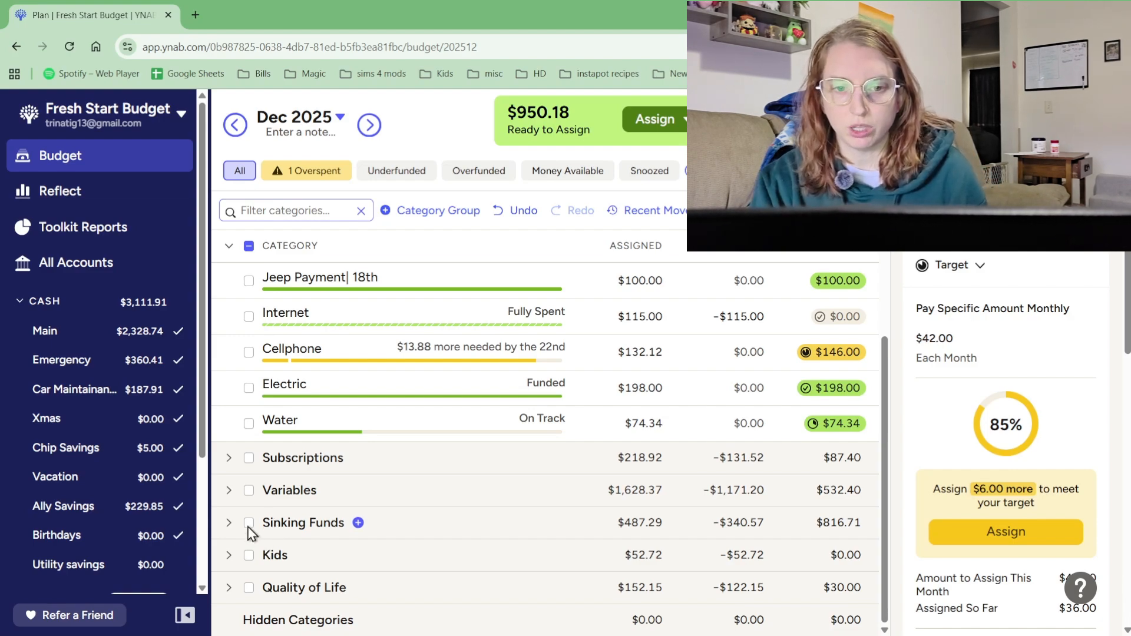
click(229, 523)
scroll(383, 525, down, 4)
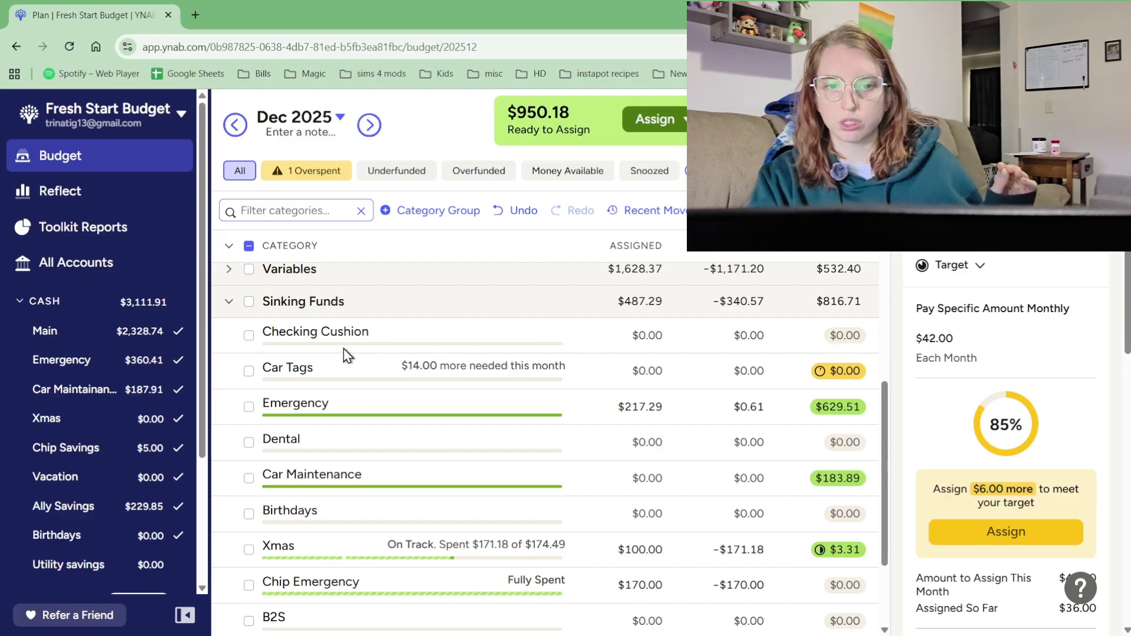
scroll(422, 510, down, 1)
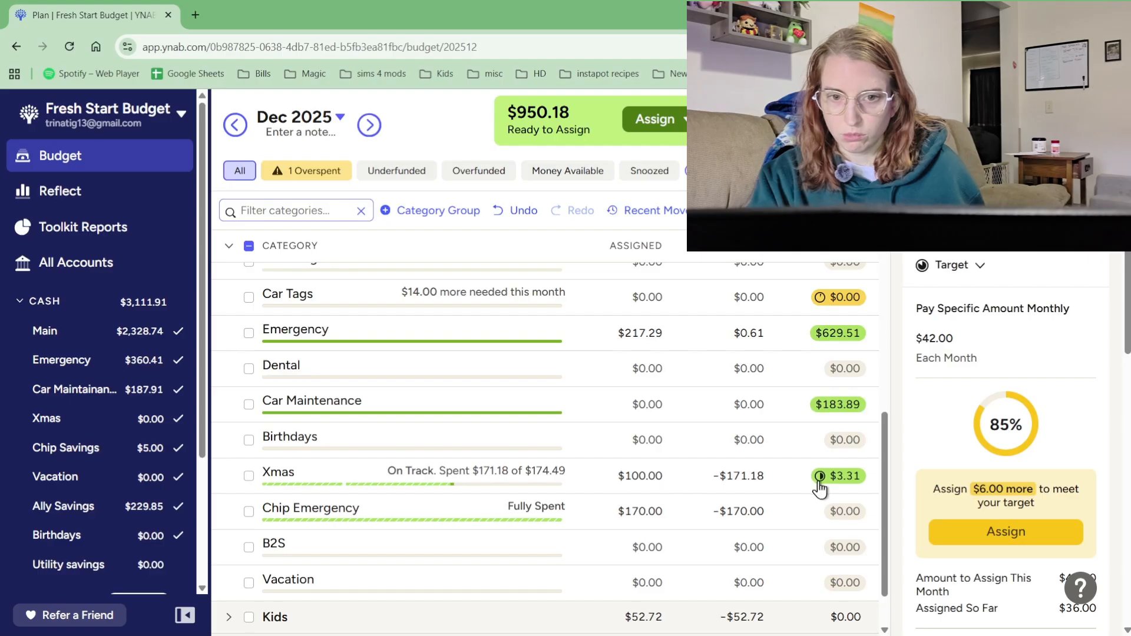
scroll(464, 497, down, 1)
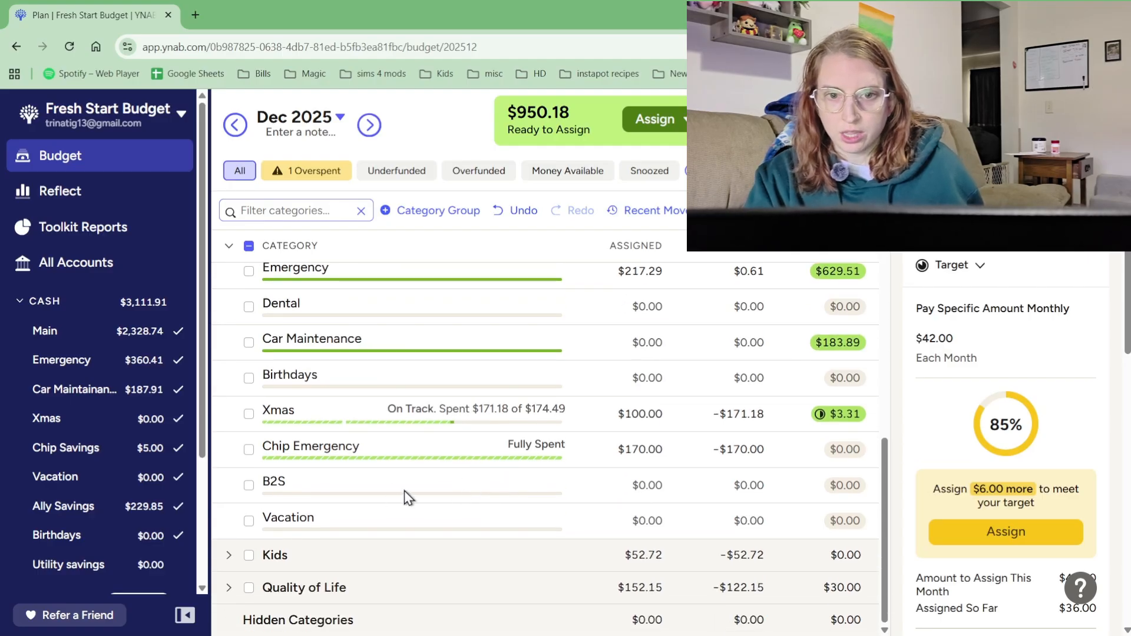
scroll(405, 501, up, 2)
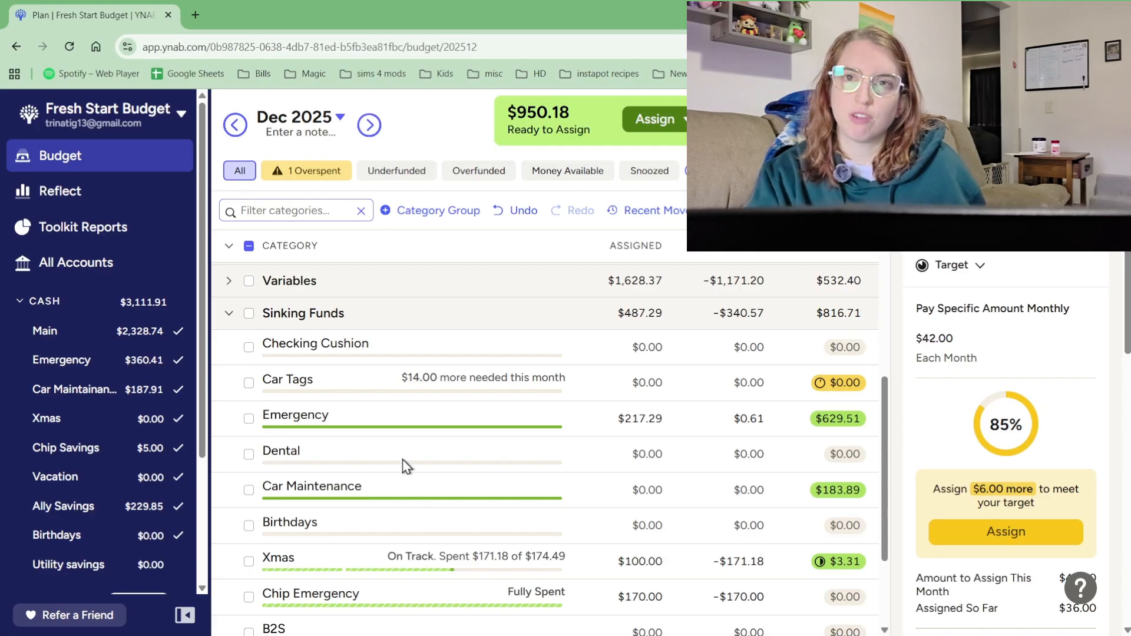
click(340, 352)
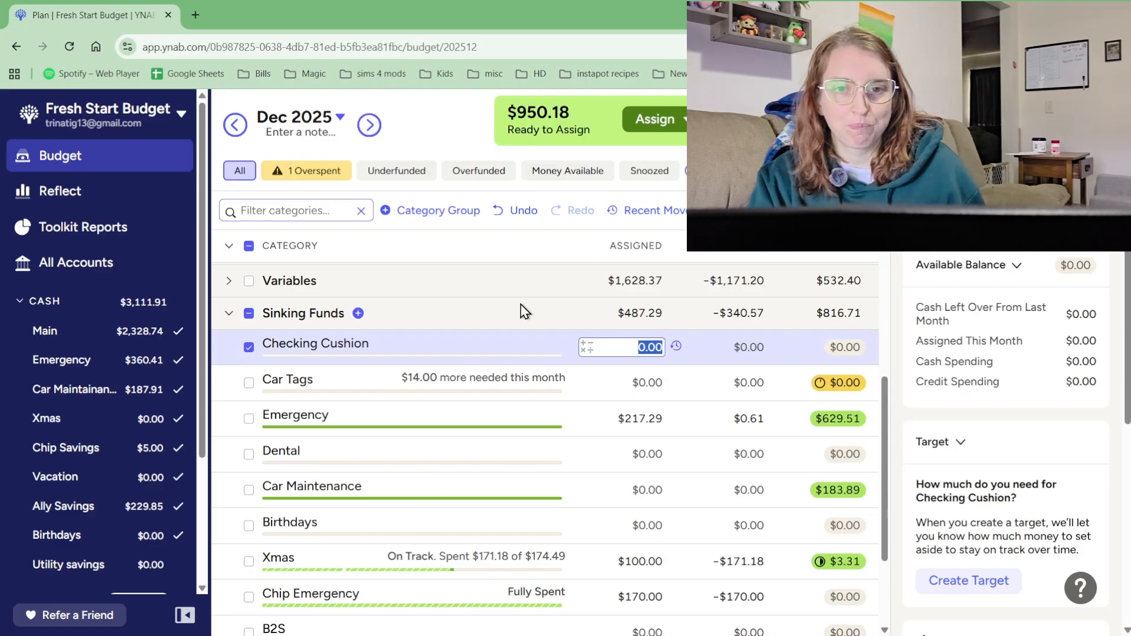
scroll(440, 384, up, 1)
scroll(440, 384, up, 3)
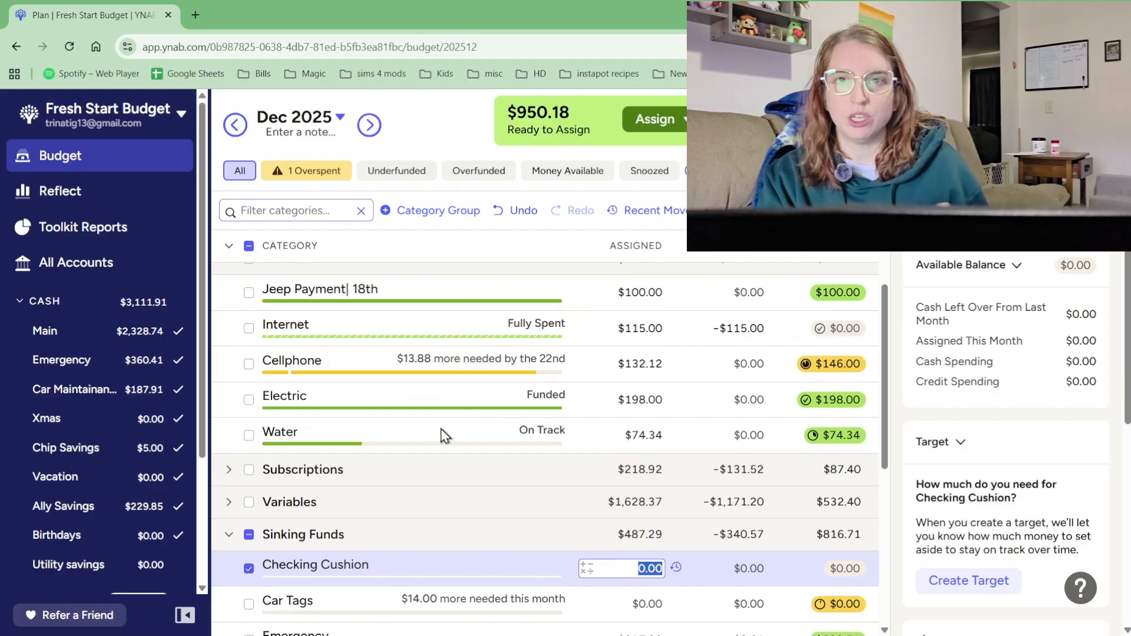